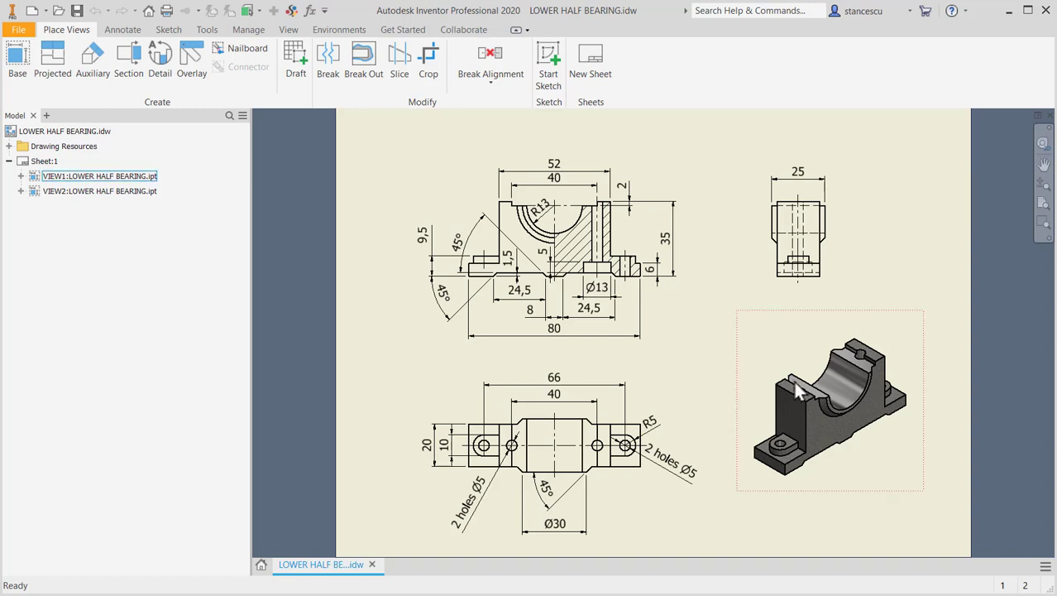
scroll(812, 389, up, 3)
scroll(831, 417, up, 3)
scroll(828, 405, down, 5)
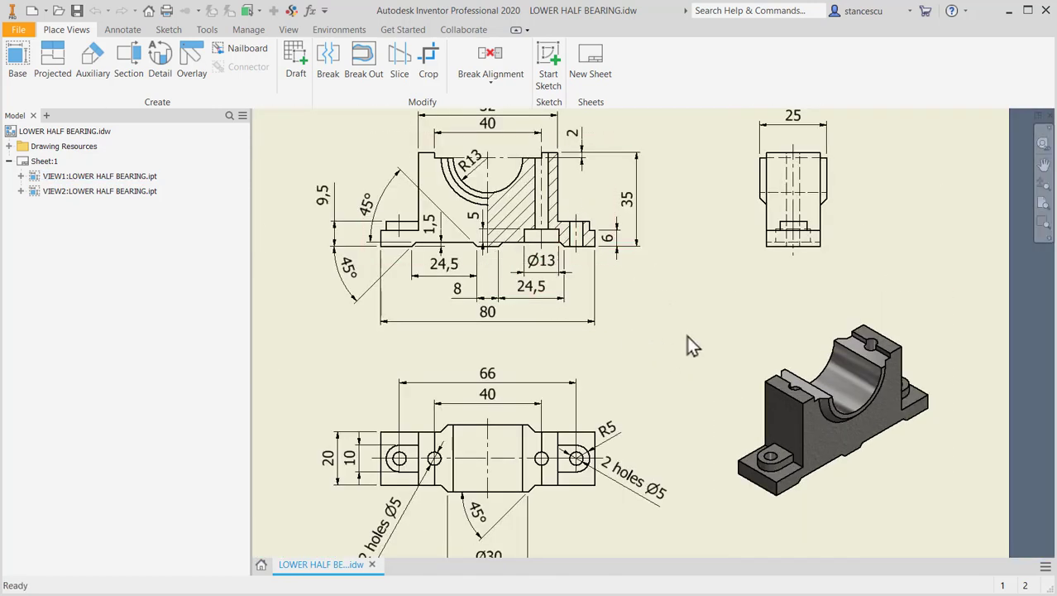
key(F2)
drag(655, 308, 688, 348)
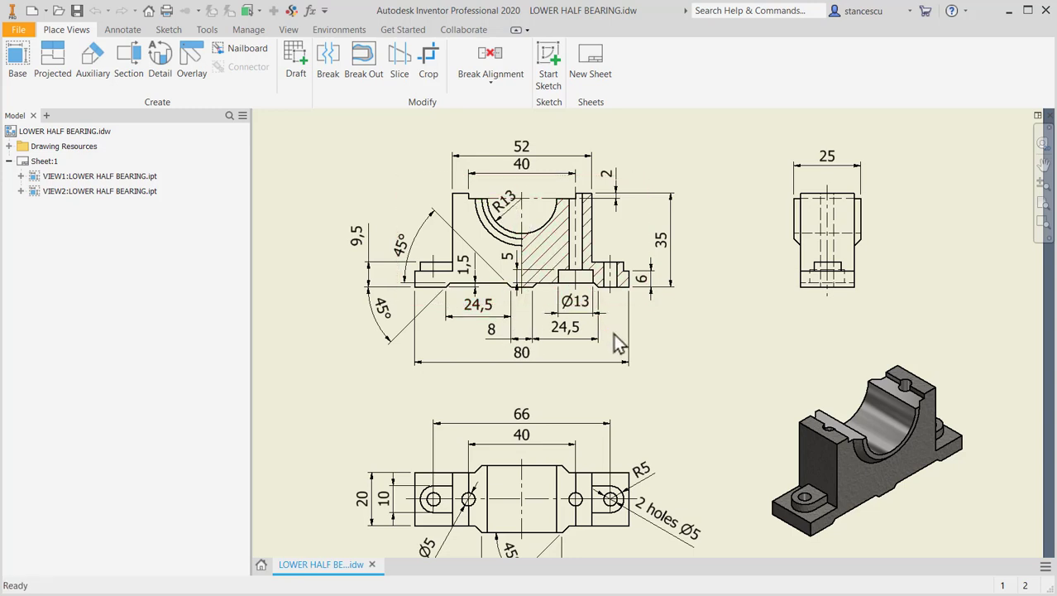
Step: Create a new part from the metric Standard (mm).ipt template and start a 2D sketch on the front XY plane
click(29, 12)
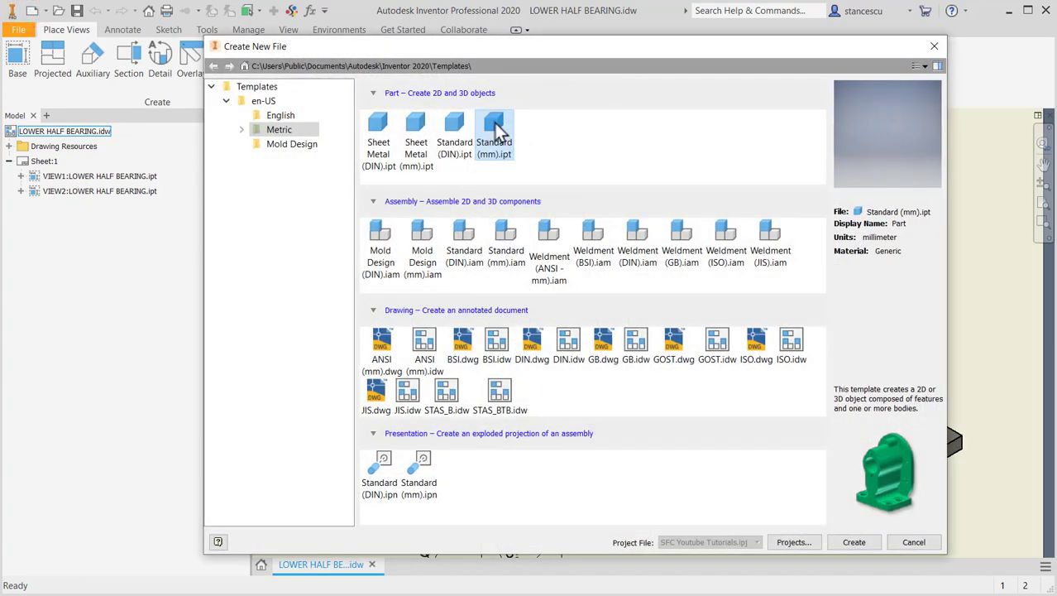
double_click(496, 125)
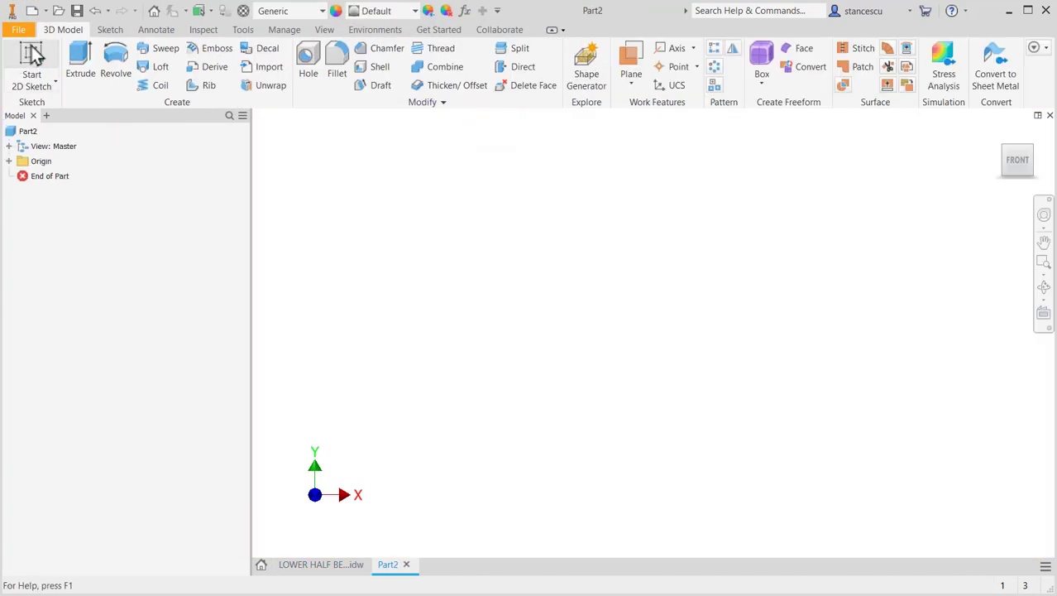
click(31, 54)
click(577, 195)
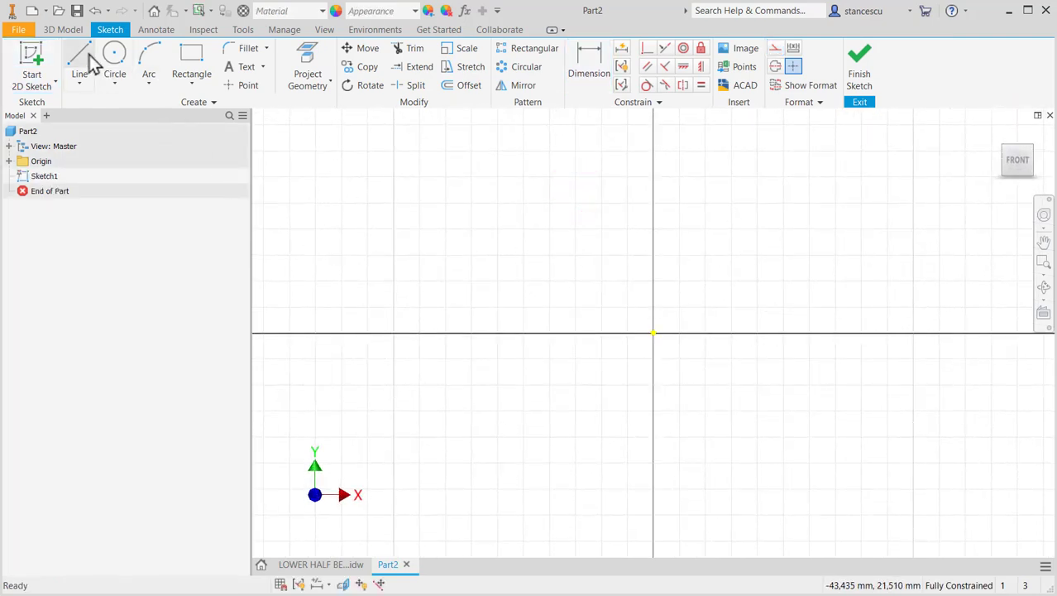
Step: Draw a 35 mm vertical construction line upward from the origin as the profile's centreline
click(87, 57)
click(654, 333)
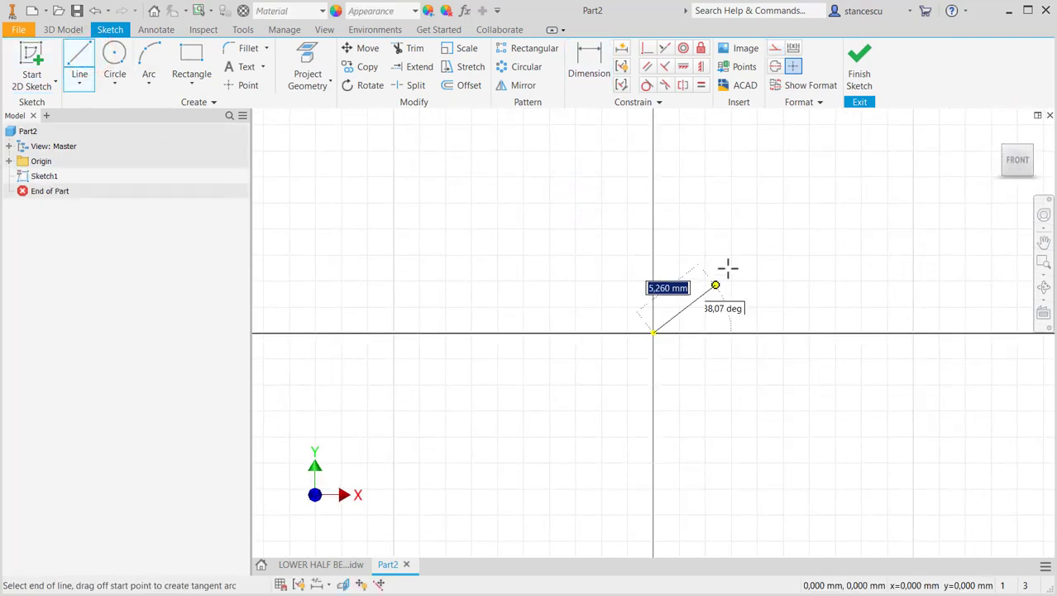
click(776, 48)
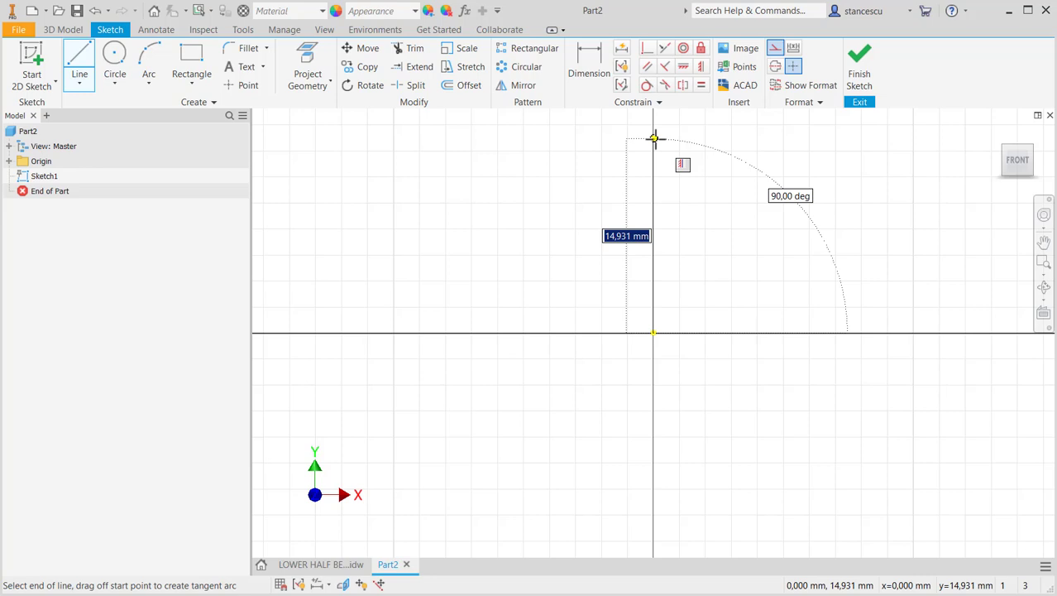
text(35)
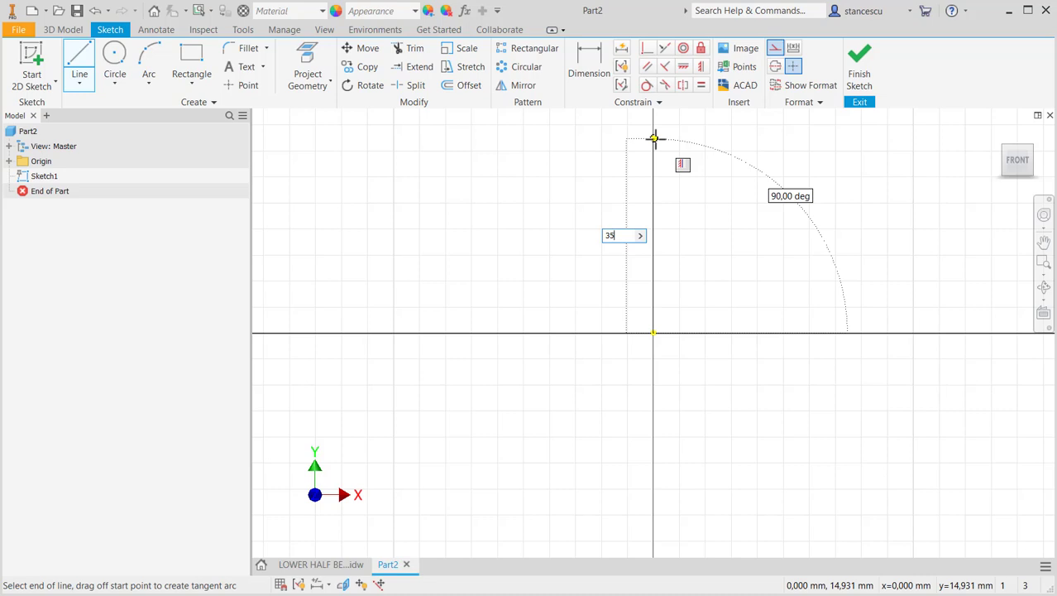
key(Return)
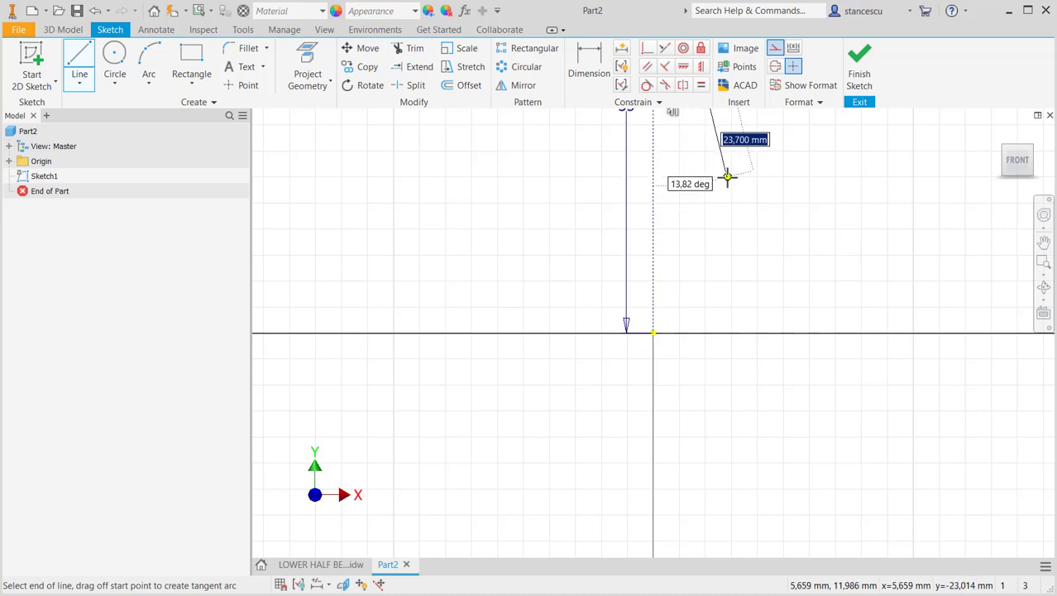
key(Escape)
key(Home)
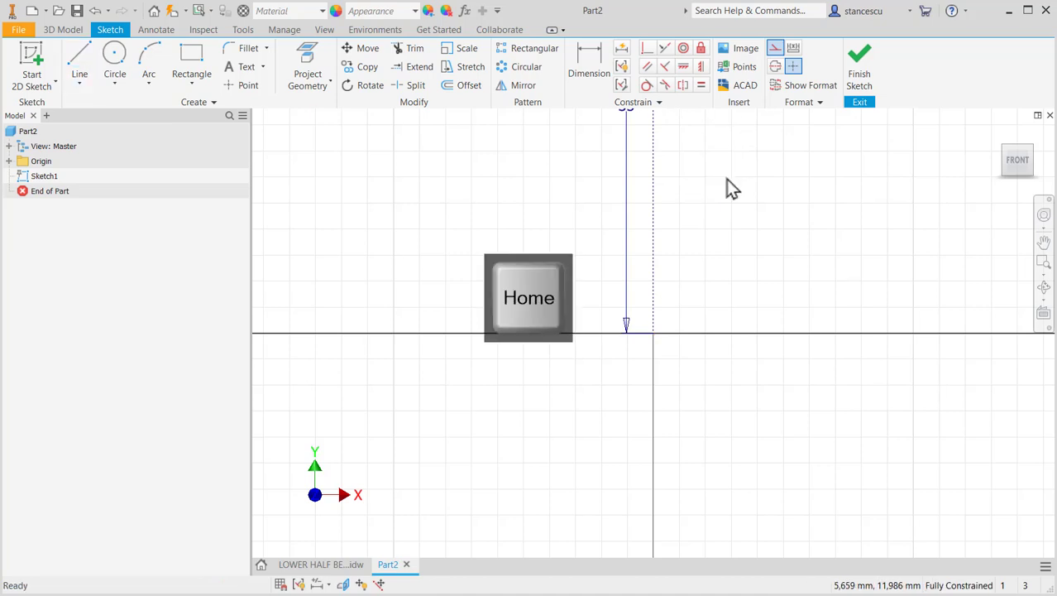
scroll(787, 271, down, 3)
mouse_move(791, 288)
middle_down()
mouse_move(650, 279)
mouse_move(587, 291)
mouse_move(729, 294)
middle_up()
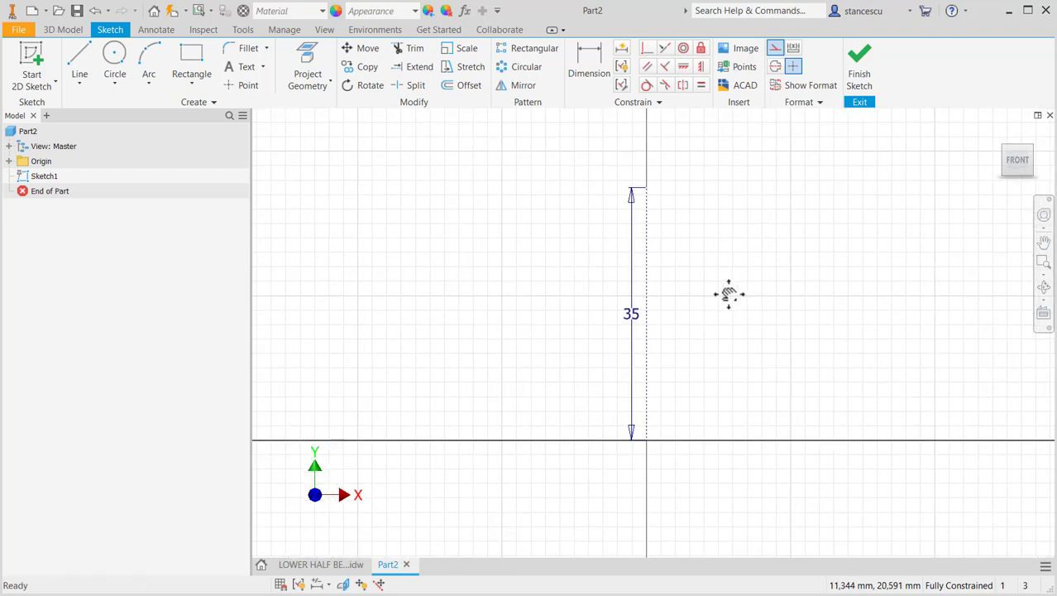
Step: Following the bearing drawing, sketch the left half's bottom edge in solid lines from the origin, about 37 mm long with a recess about 1.6 mm deep
click(313, 565)
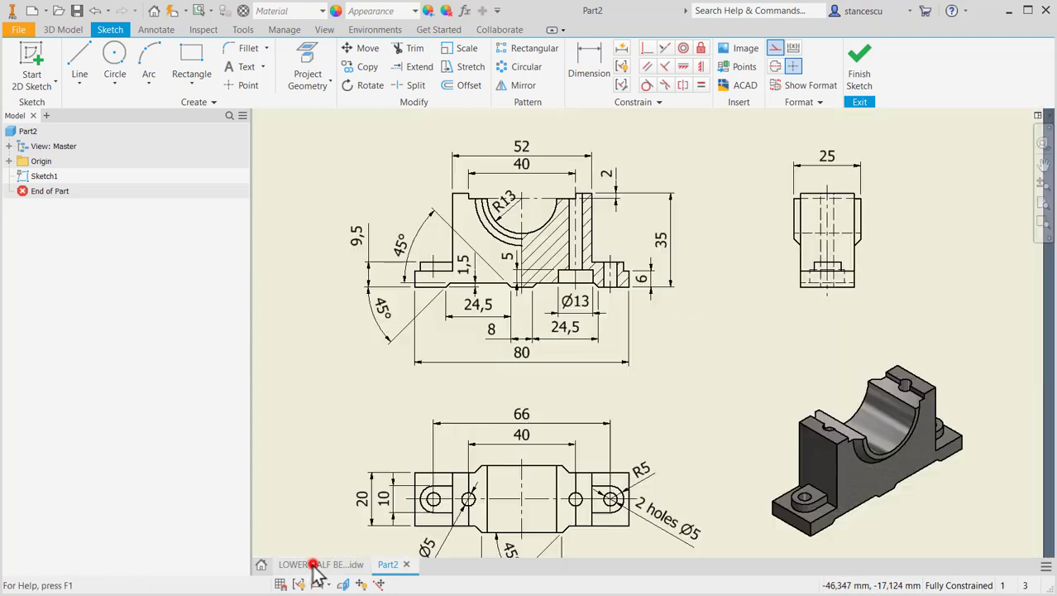
drag(517, 304, 454, 273)
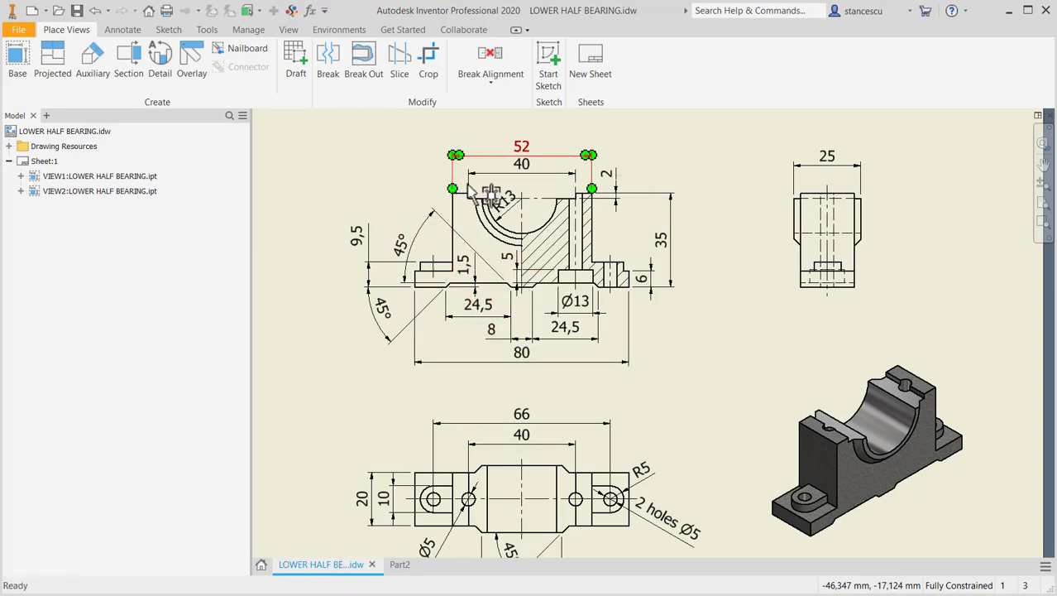
click(400, 565)
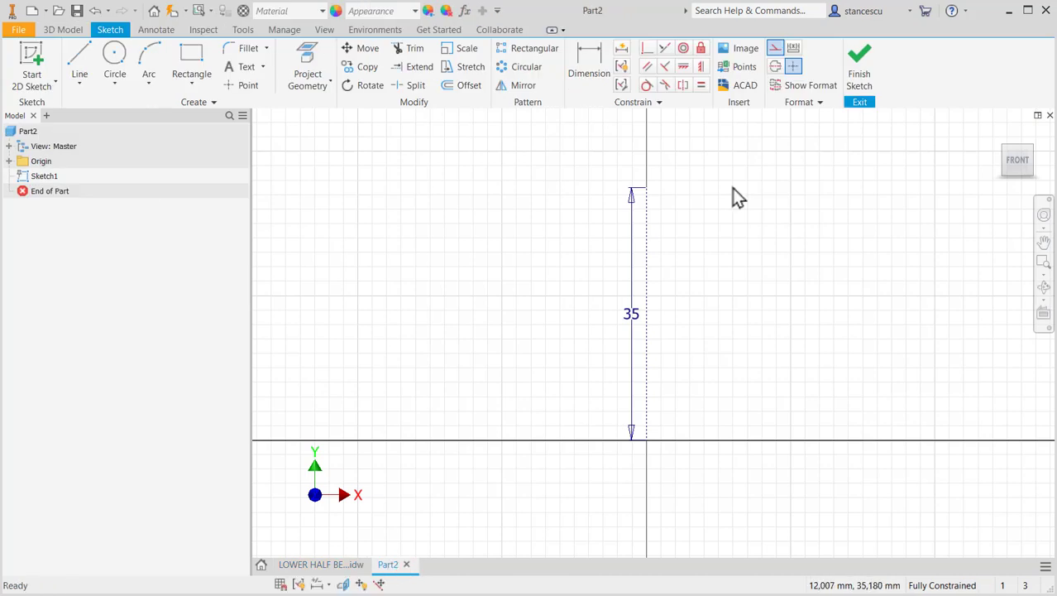
click(775, 50)
click(71, 54)
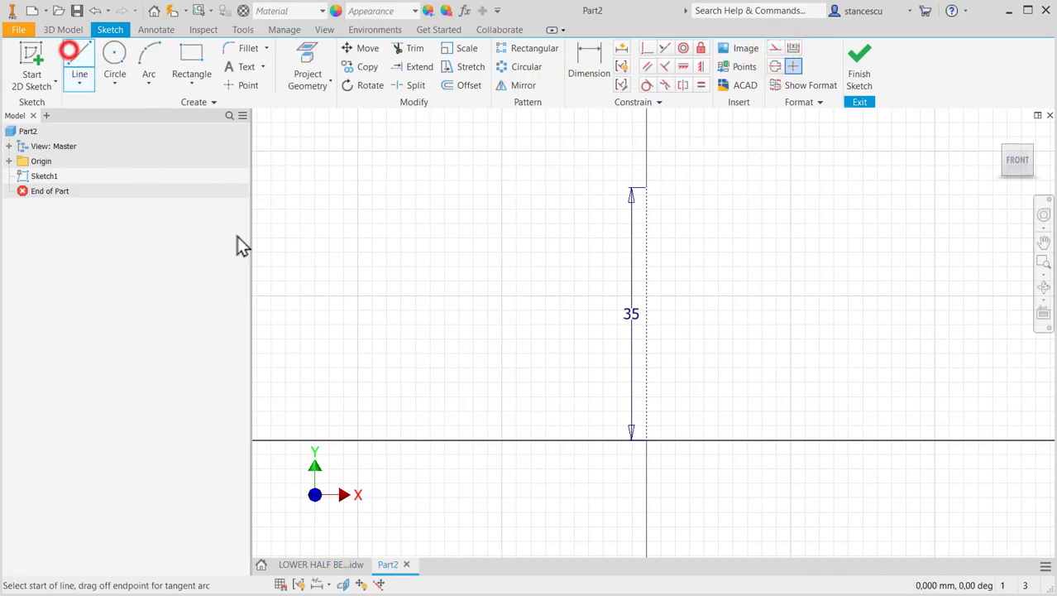
click(646, 439)
click(574, 439)
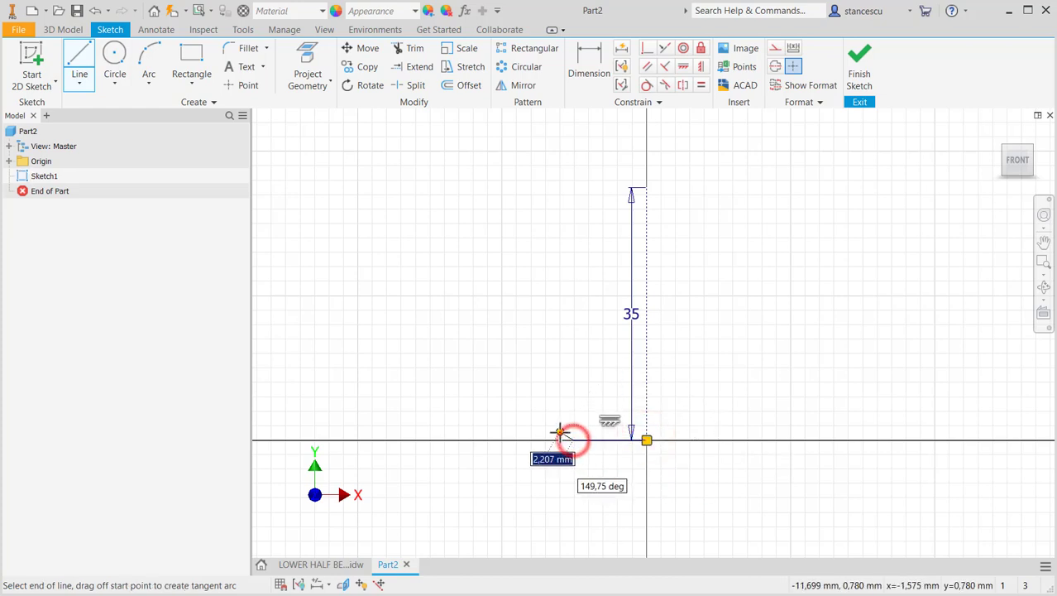
click(554, 428)
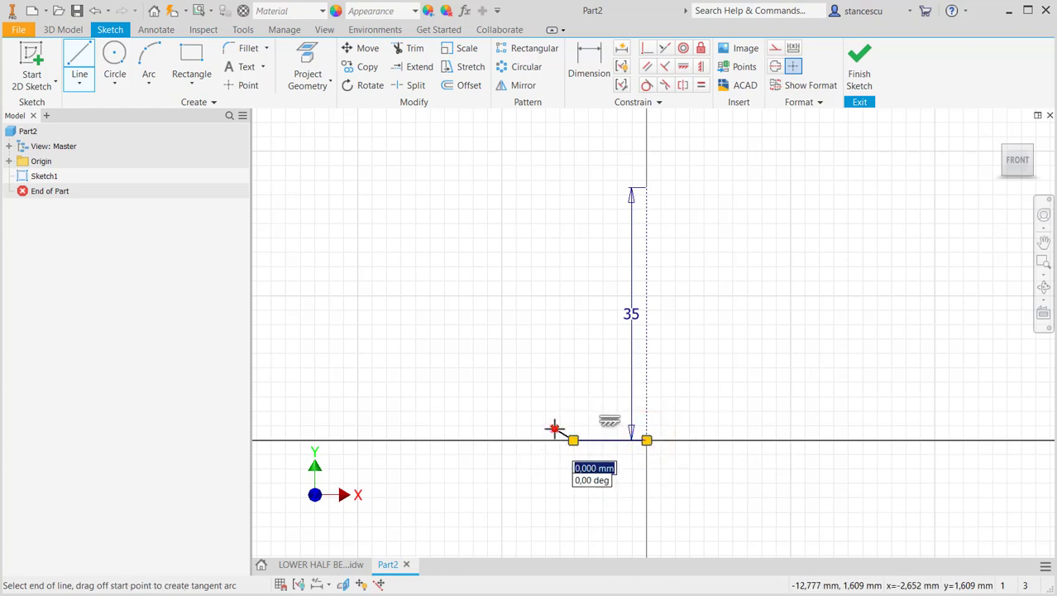
click(469, 428)
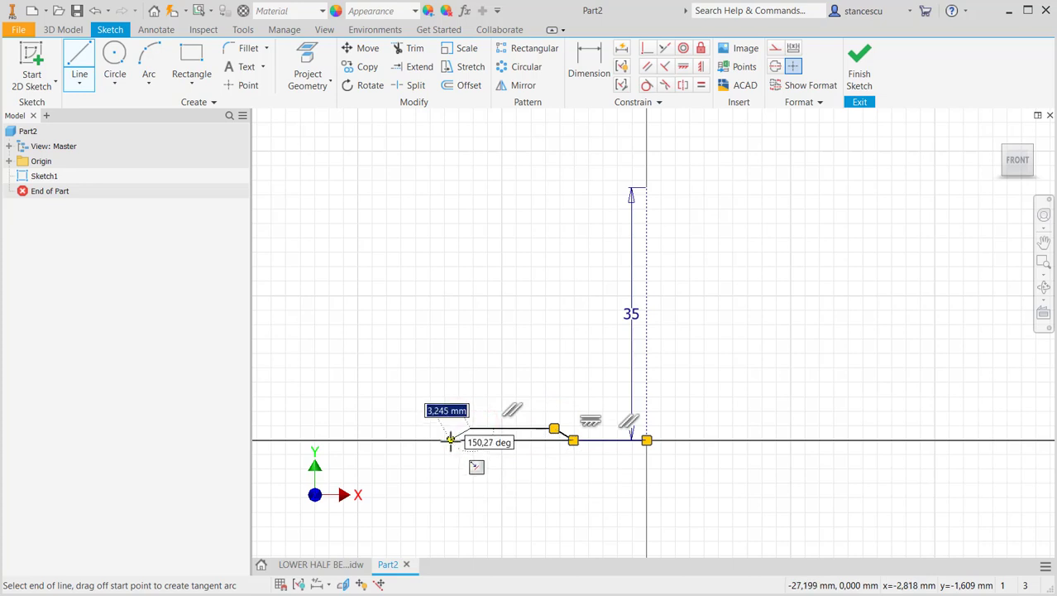
click(450, 439)
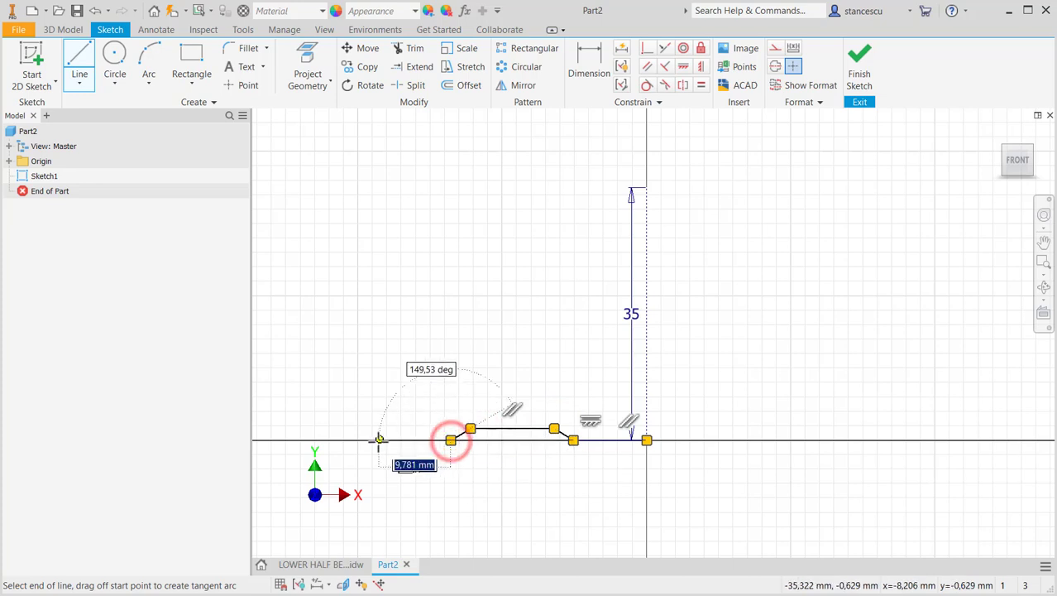
click(377, 440)
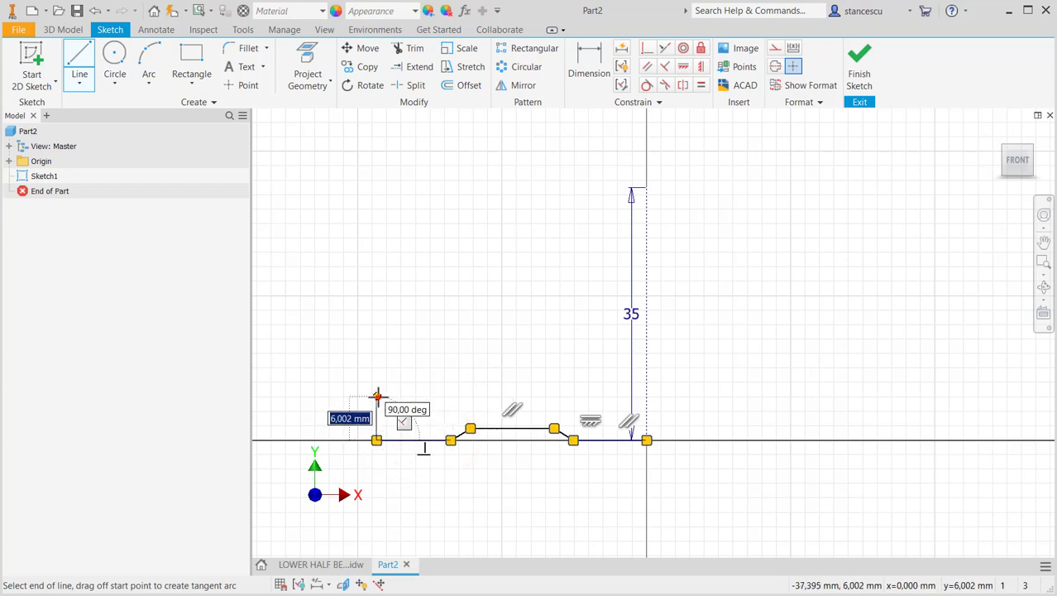
Step: Continue the profile up the stepped left side to 35 mm height, along the lower inner ledge, and with an arc of about 12 mm radius to the centreline
click(377, 395)
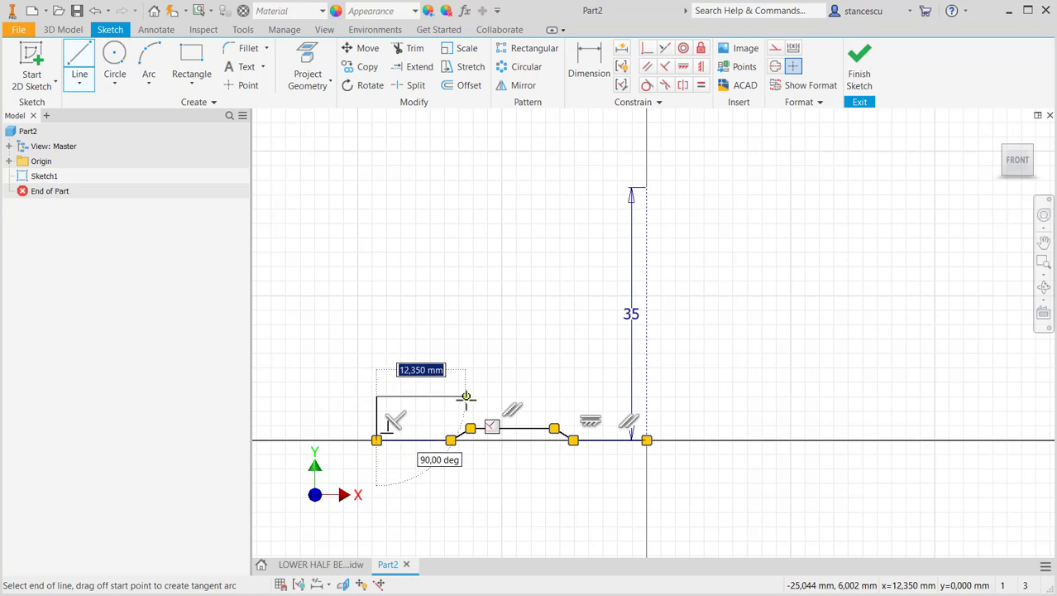
click(460, 395)
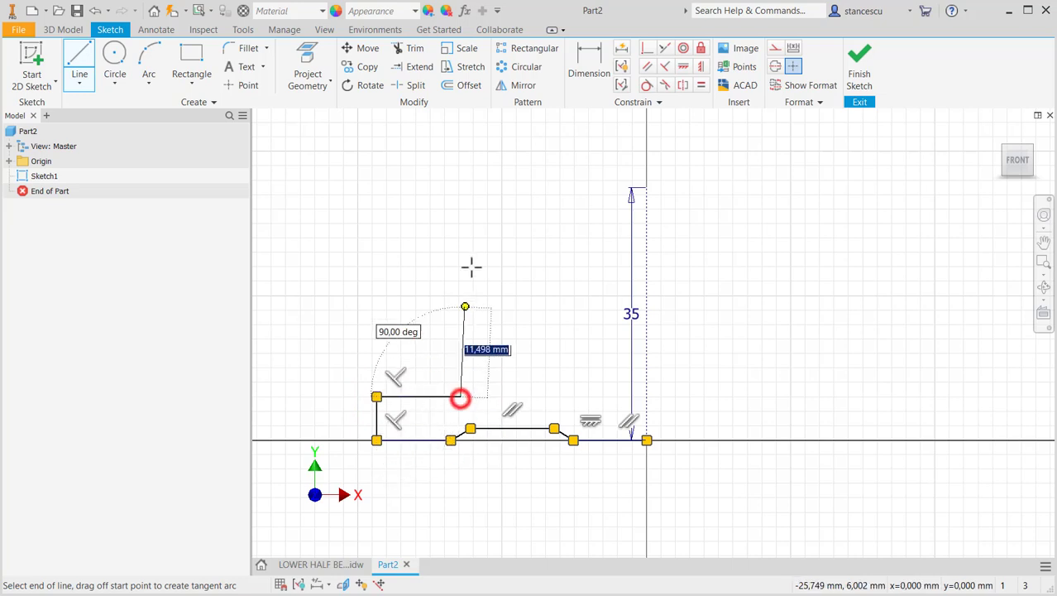
click(461, 188)
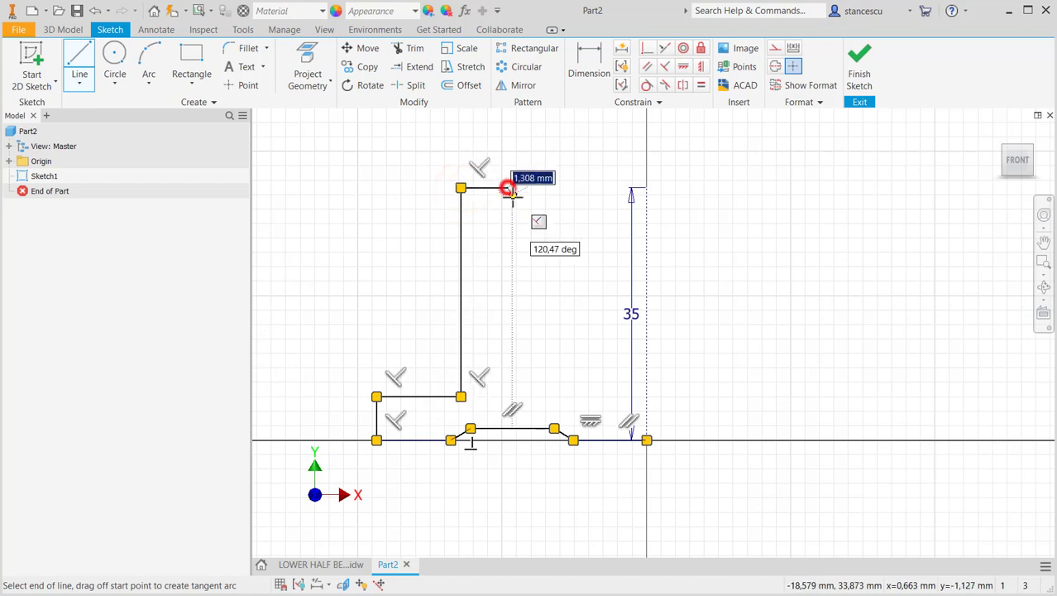
click(509, 209)
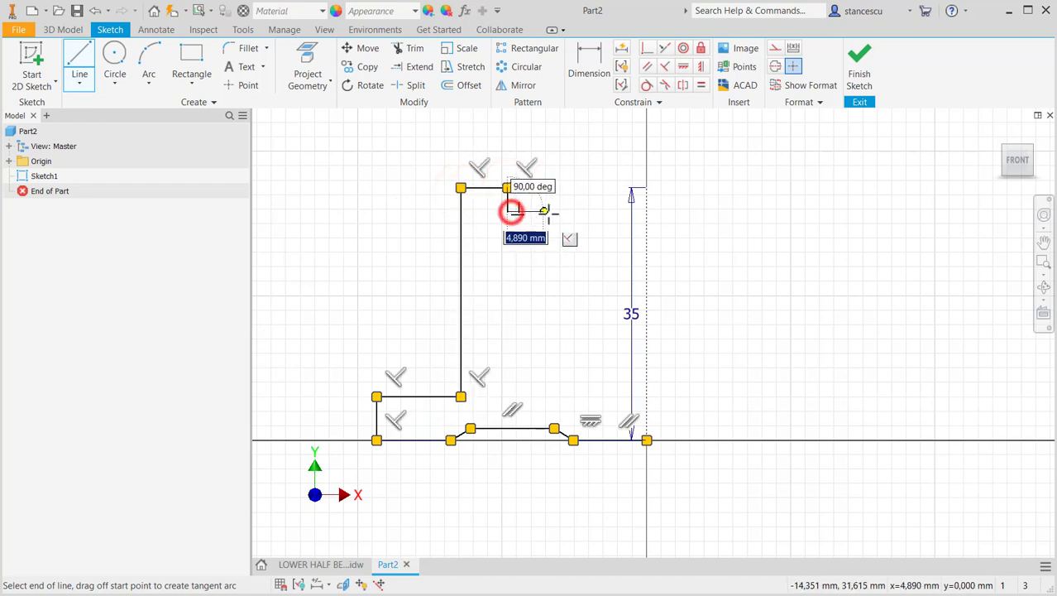
click(554, 211)
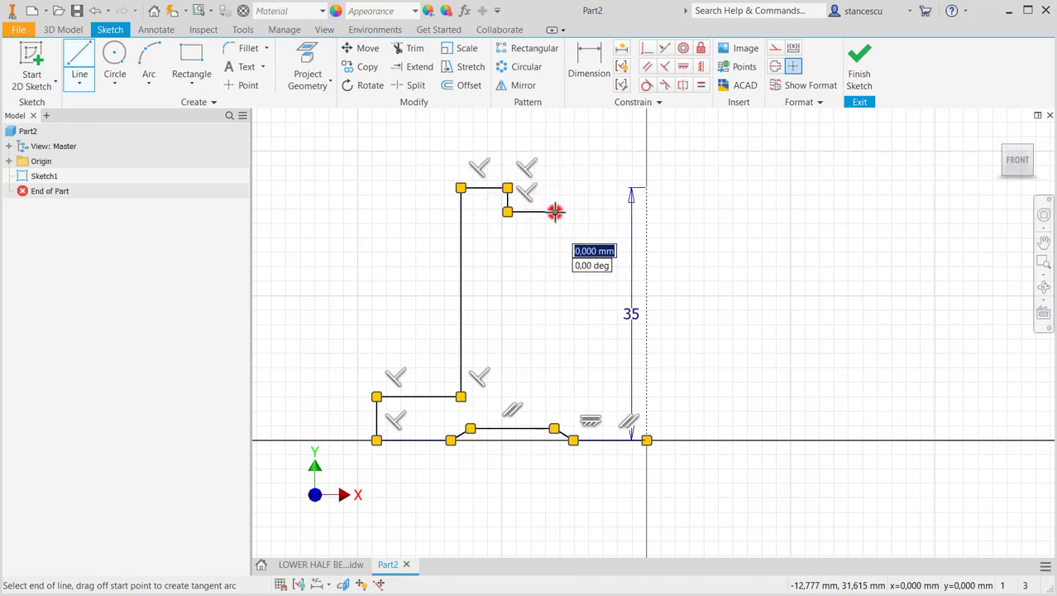
mouse_move(554, 212)
mouse_down()
mouse_move(581, 267)
mouse_move(647, 296)
mouse_up()
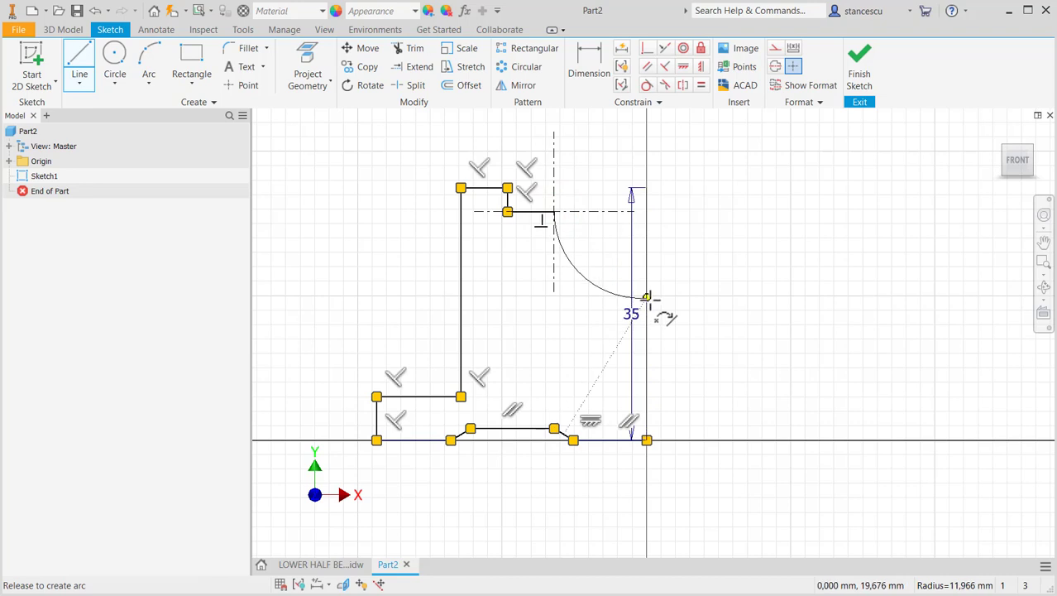
drag(647, 296, 648, 296)
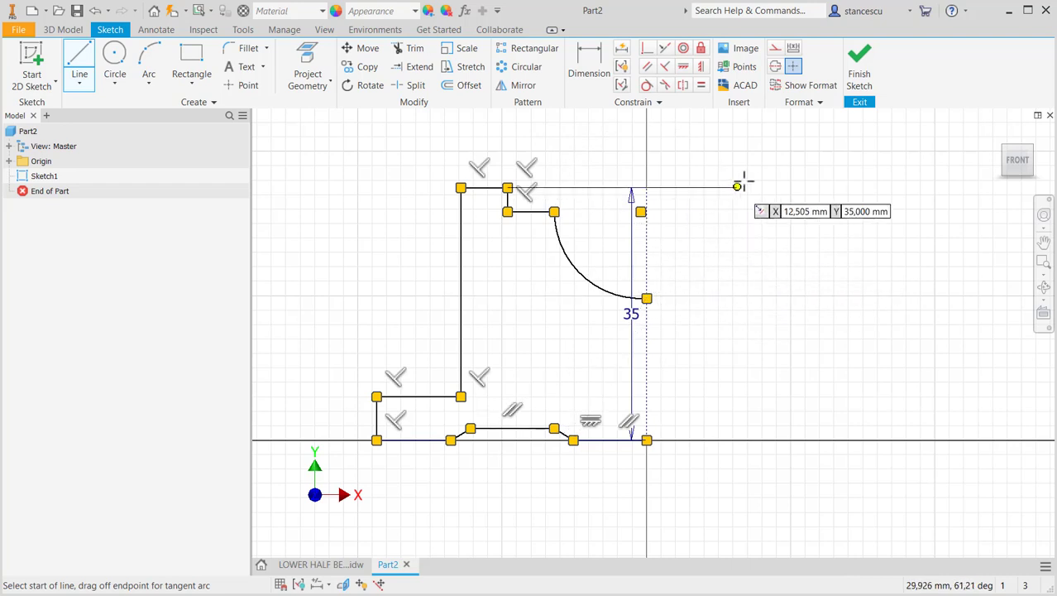
click(647, 300)
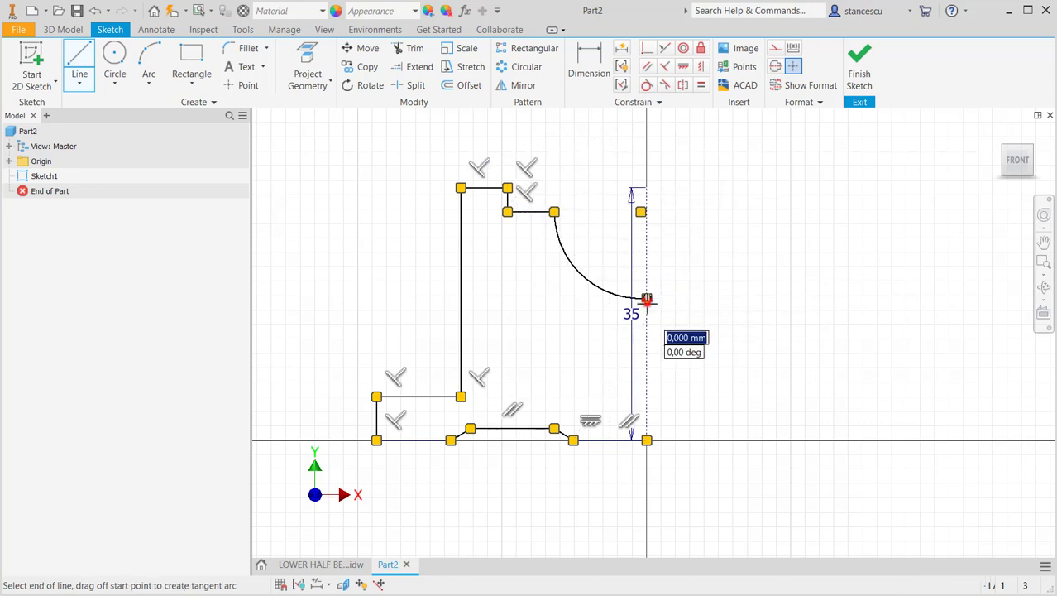
click(647, 439)
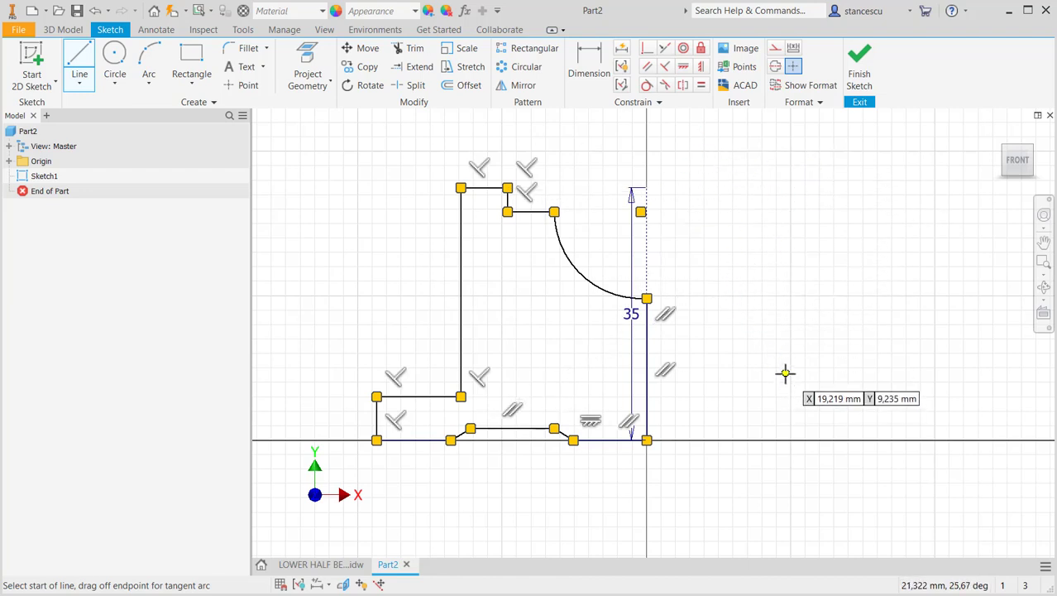
key(Escape)
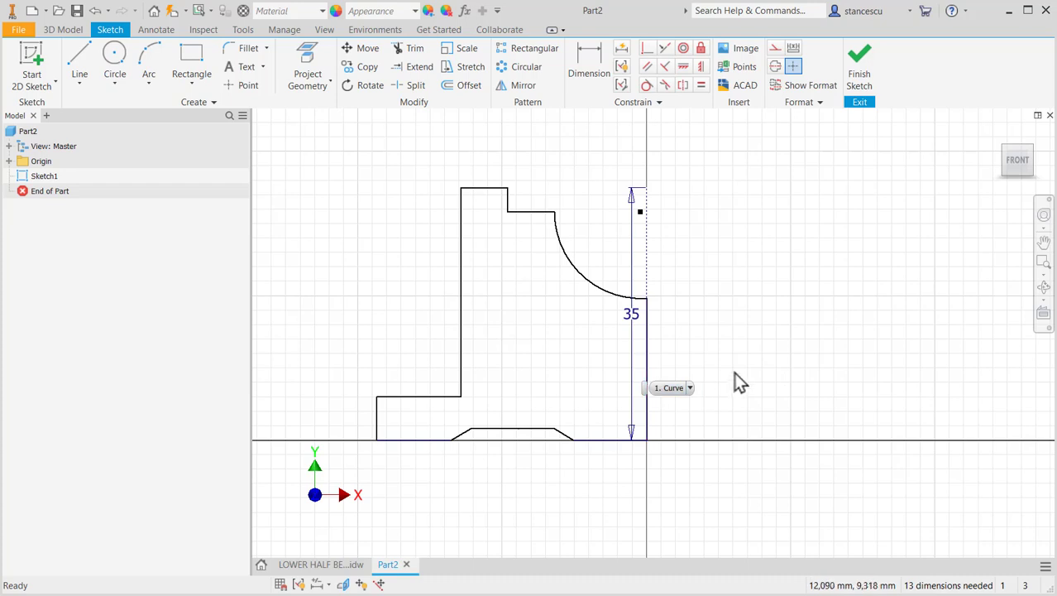
click(759, 343)
key(ctrl+z)
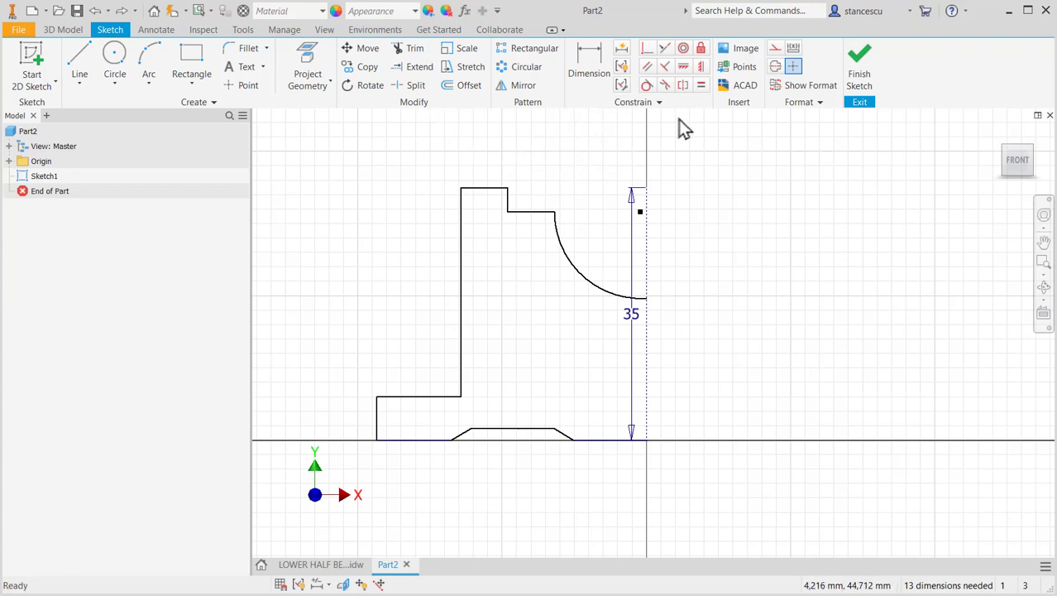
Step: Mirror the entire left half profile about the vertical construction line
click(508, 86)
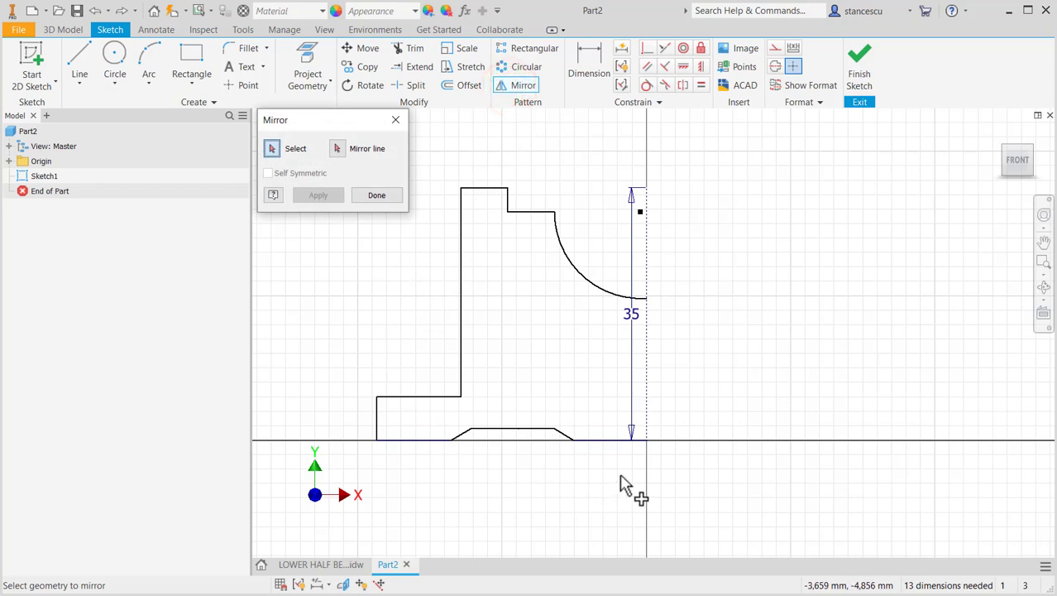
mouse_move(628, 475)
mouse_down()
mouse_move(493, 219)
mouse_move(335, 173)
mouse_up()
click(339, 150)
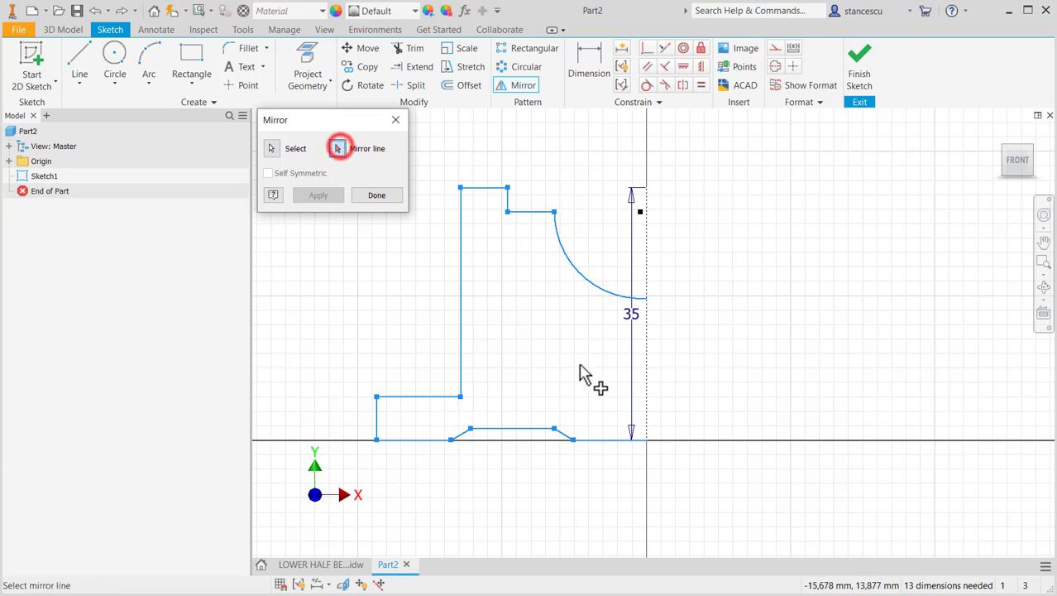
click(648, 266)
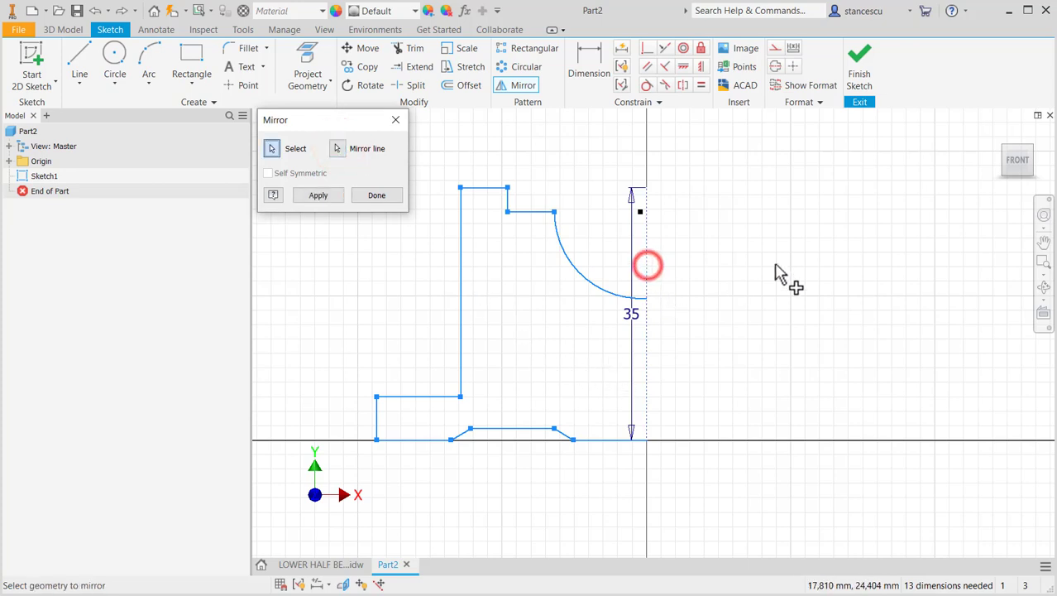
click(335, 198)
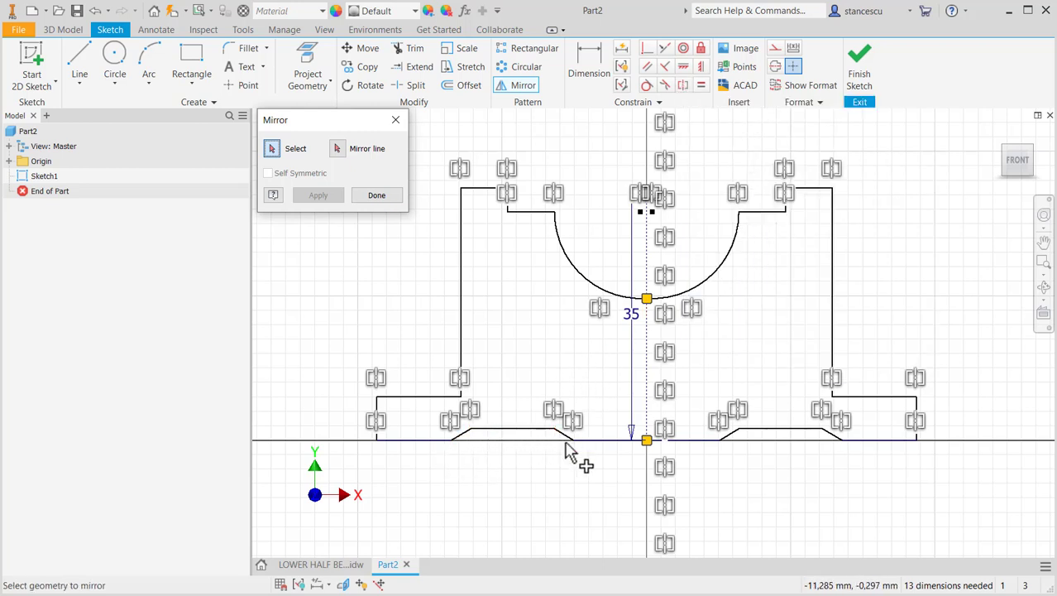
Step: Finish the mirroring and make the centre points of the two arc halves coincident
click(376, 195)
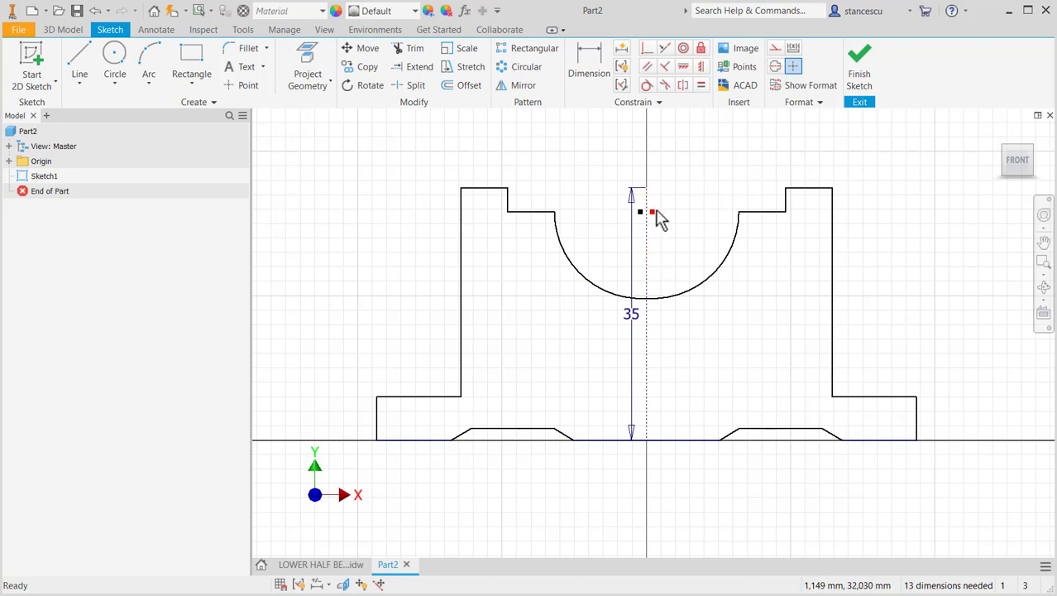
click(647, 48)
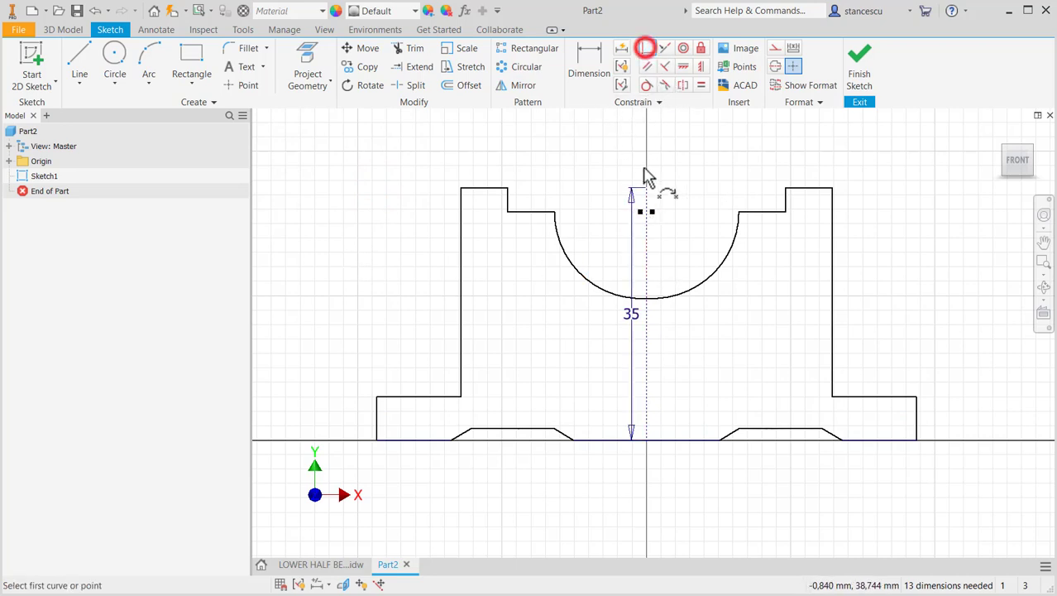
click(643, 214)
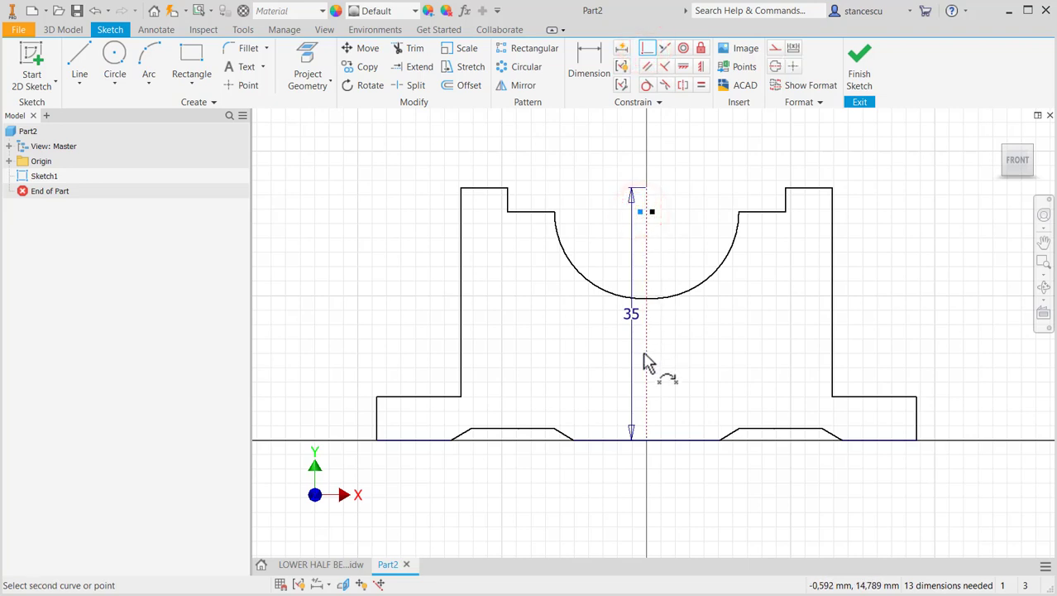
click(652, 214)
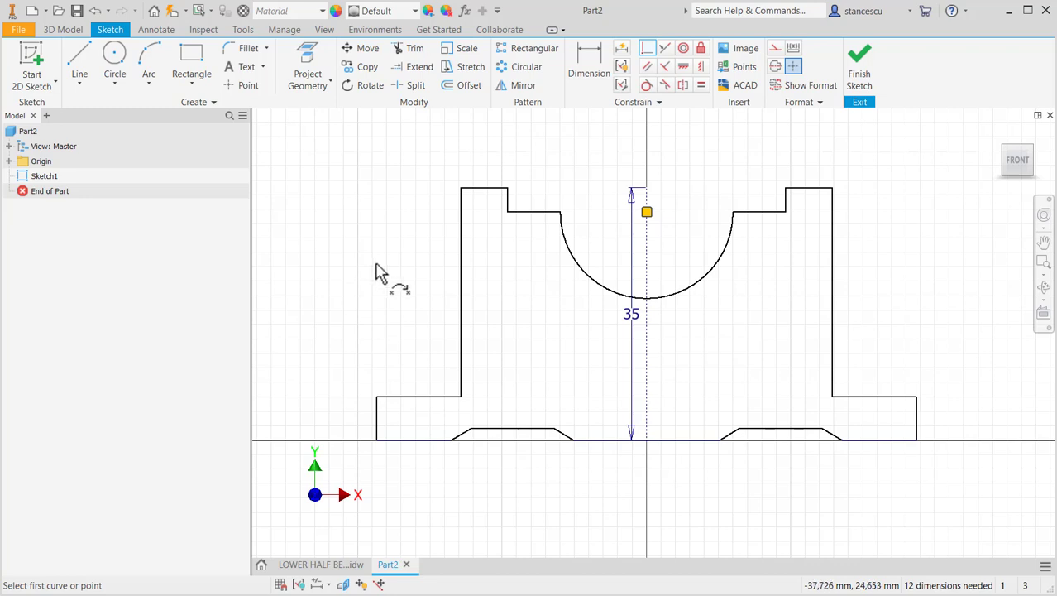
key(Escape)
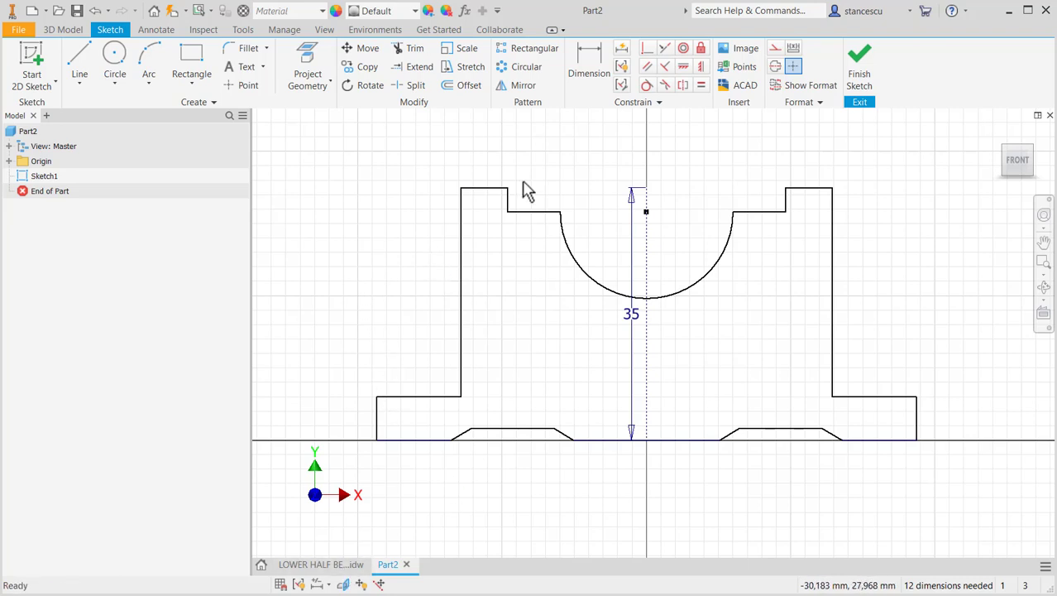
Step: Dimension the angle between the left recess's outer slope and the bottom edge at 45°
click(594, 63)
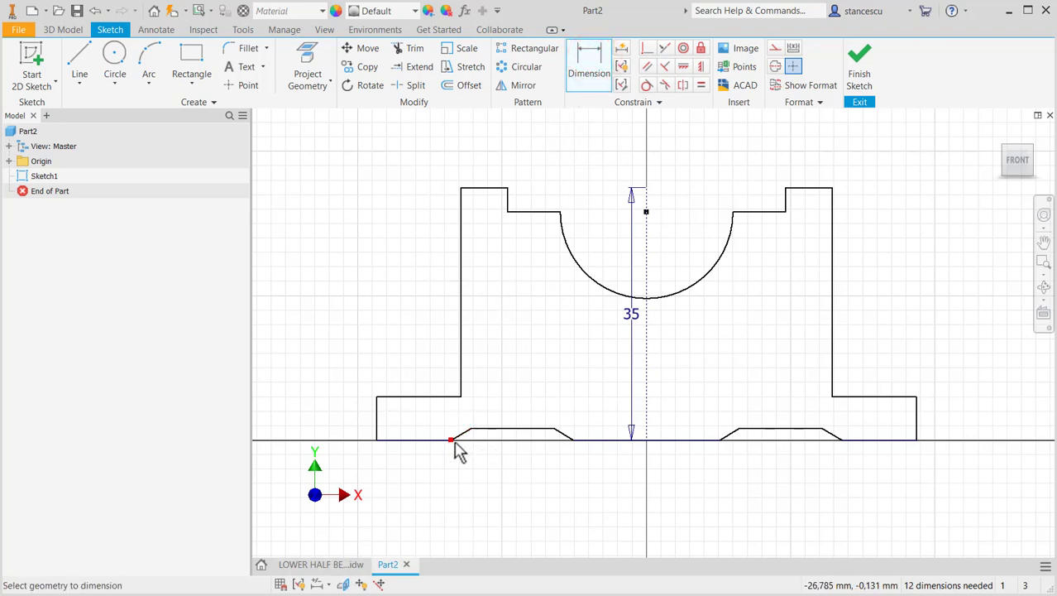
click(464, 435)
click(422, 439)
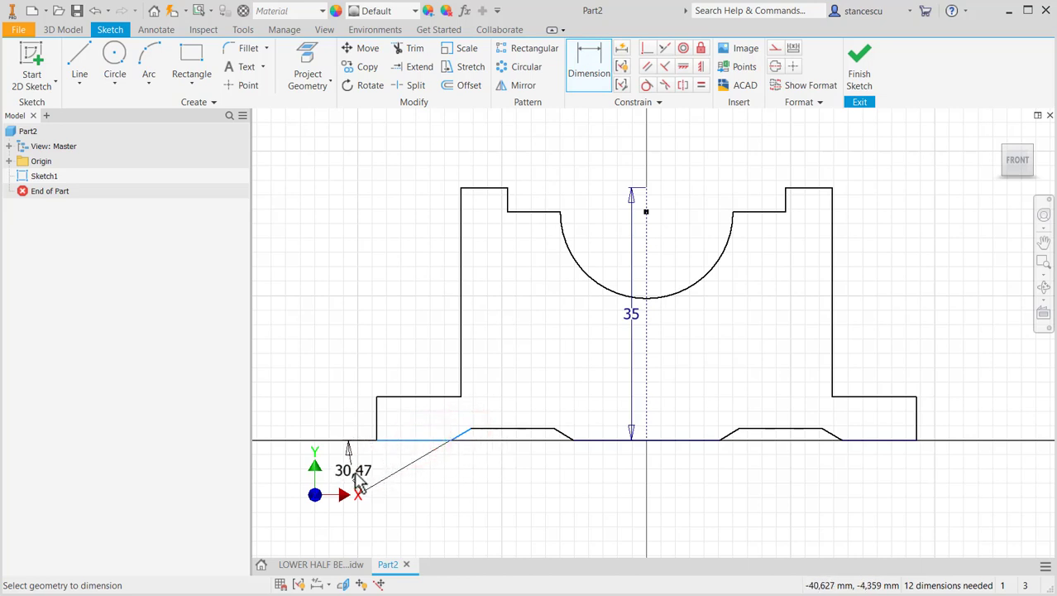
click(358, 484)
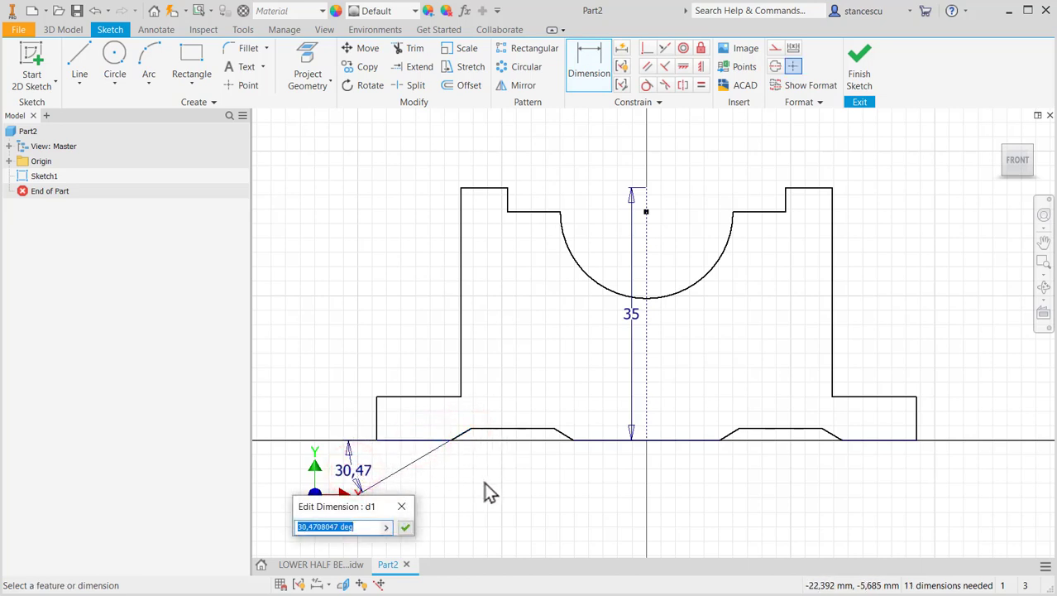
key(Return)
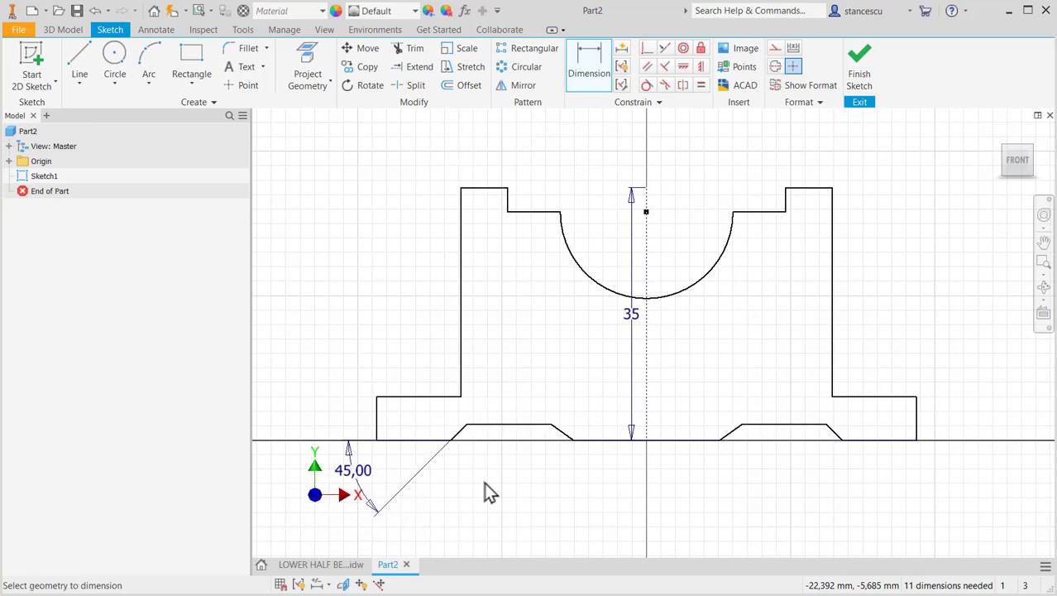
Step: Dimension the angle between the left recess's inner slope and the central bottom edge at 45°
click(559, 433)
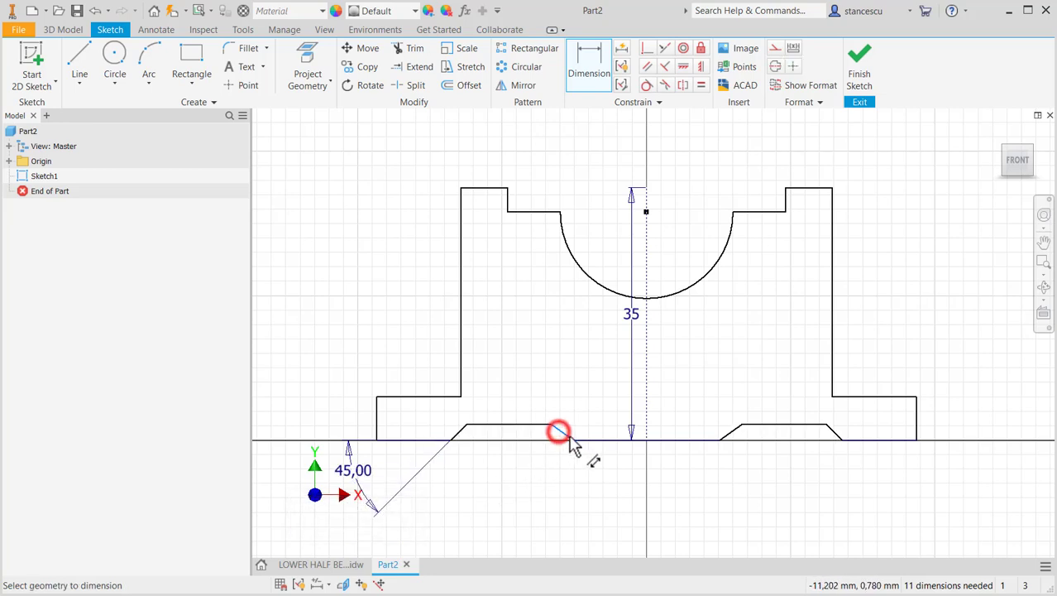
click(601, 442)
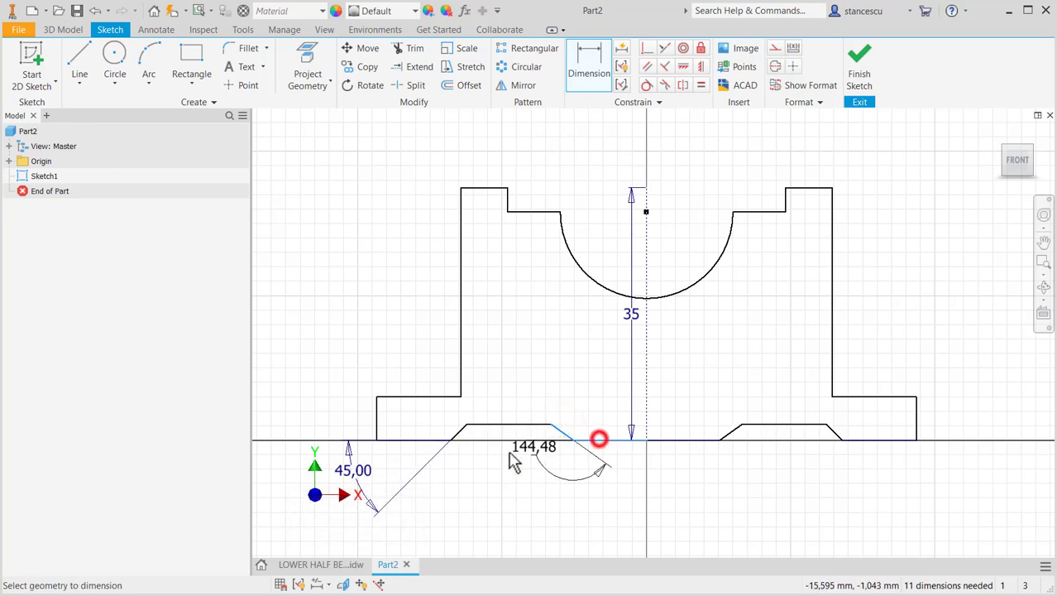
click(497, 421)
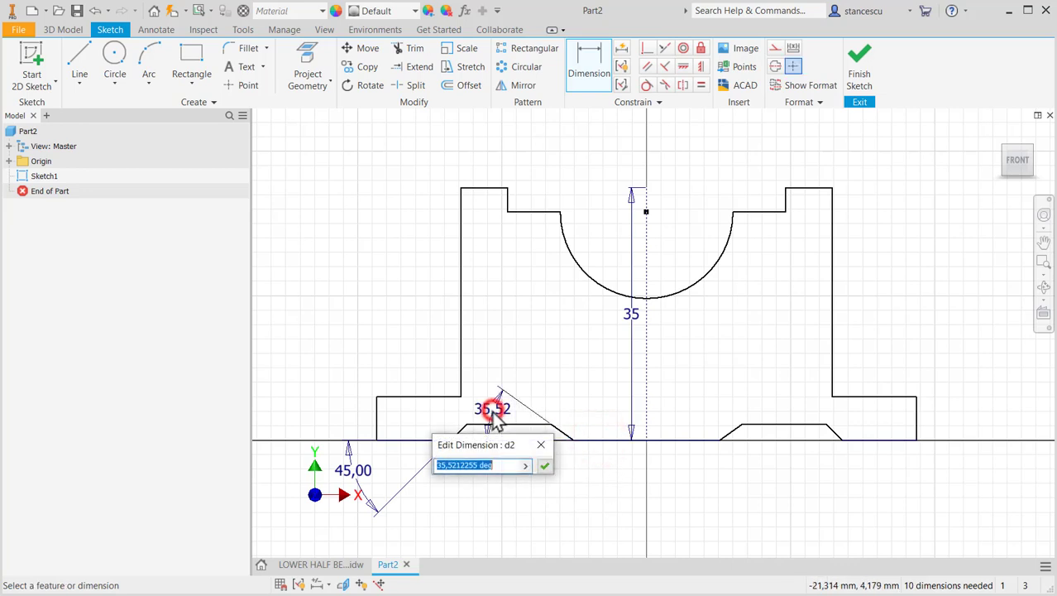
text(45)
key(Return)
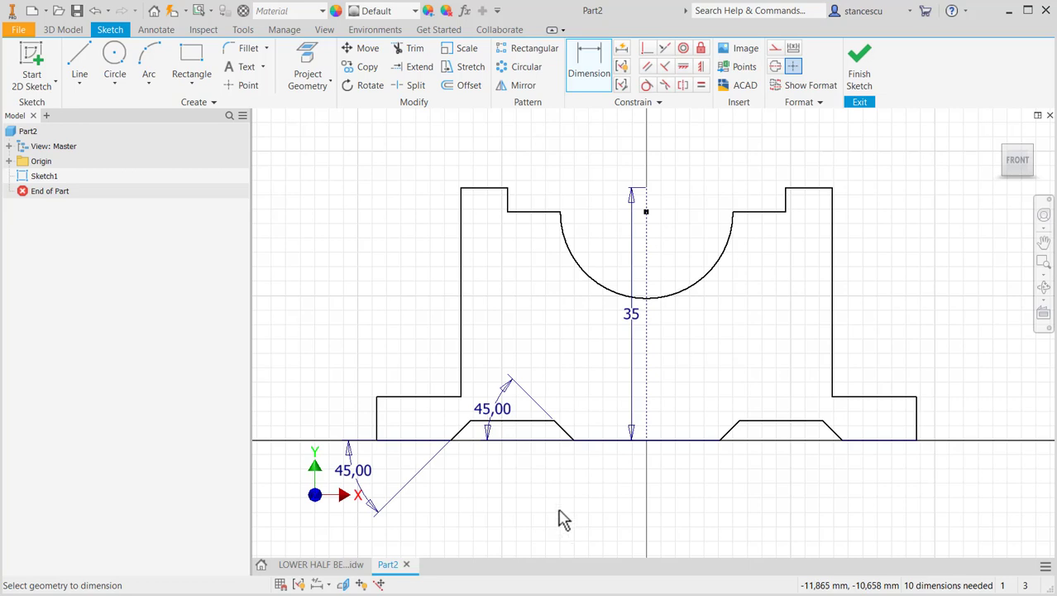
Step: Check the lower half bearing drawing for the front view's dimensions, especially the underside recess widths and spacing, and return to the part sketch
click(321, 564)
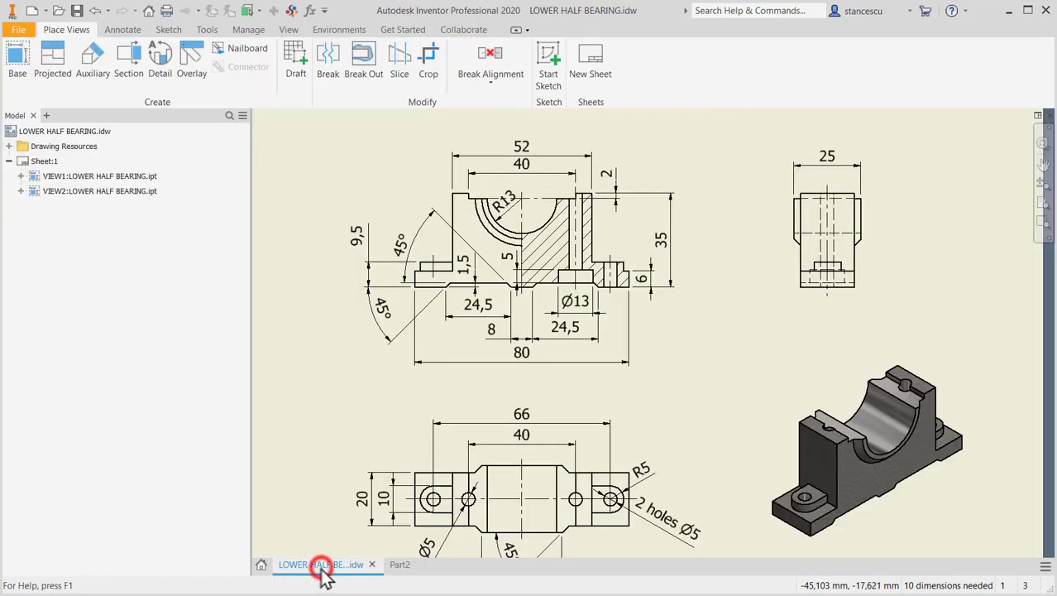
scroll(494, 306, up, 5)
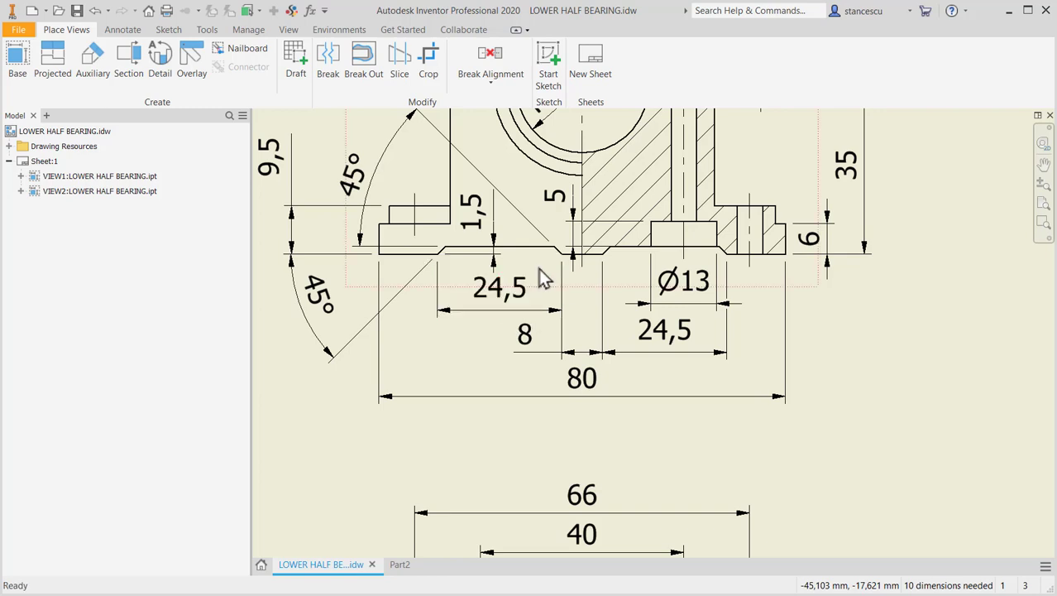
mouse_move(479, 280)
middle_down()
mouse_move(496, 337)
mouse_move(521, 354)
middle_up()
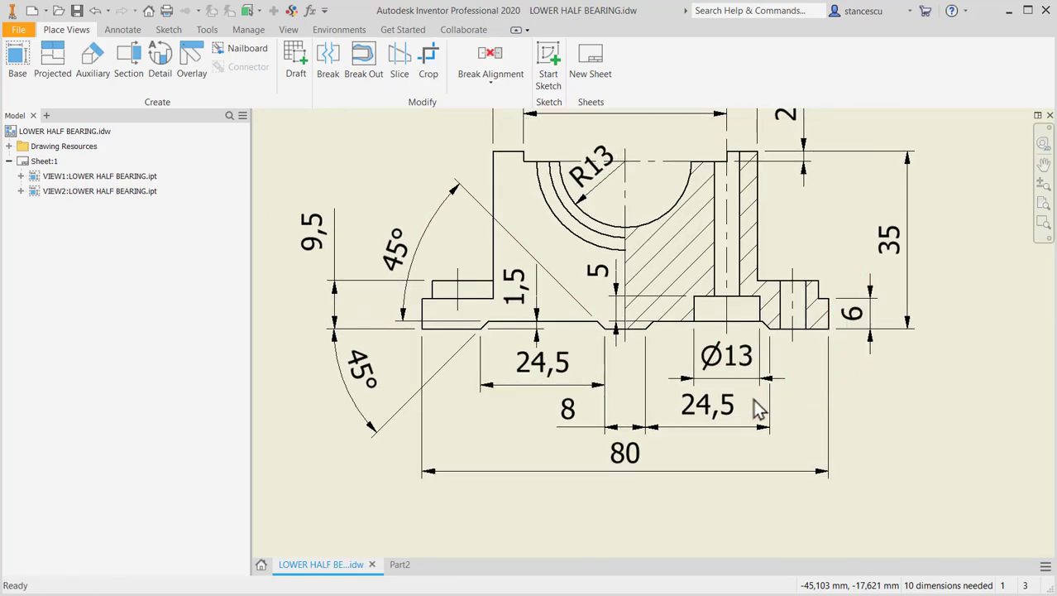
middle_drag(598, 371, 602, 421)
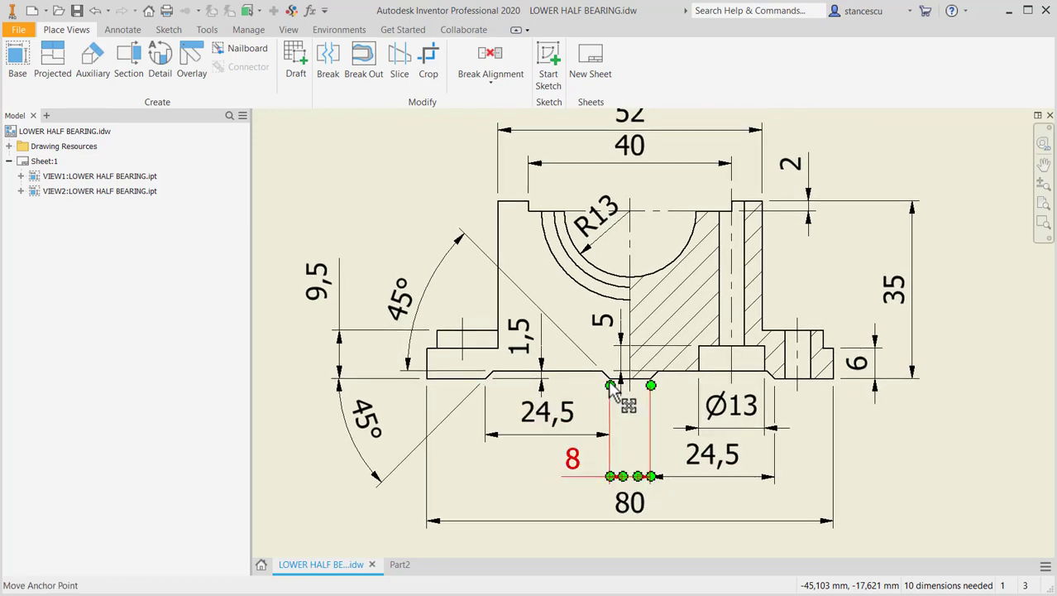
middle_drag(627, 433, 632, 490)
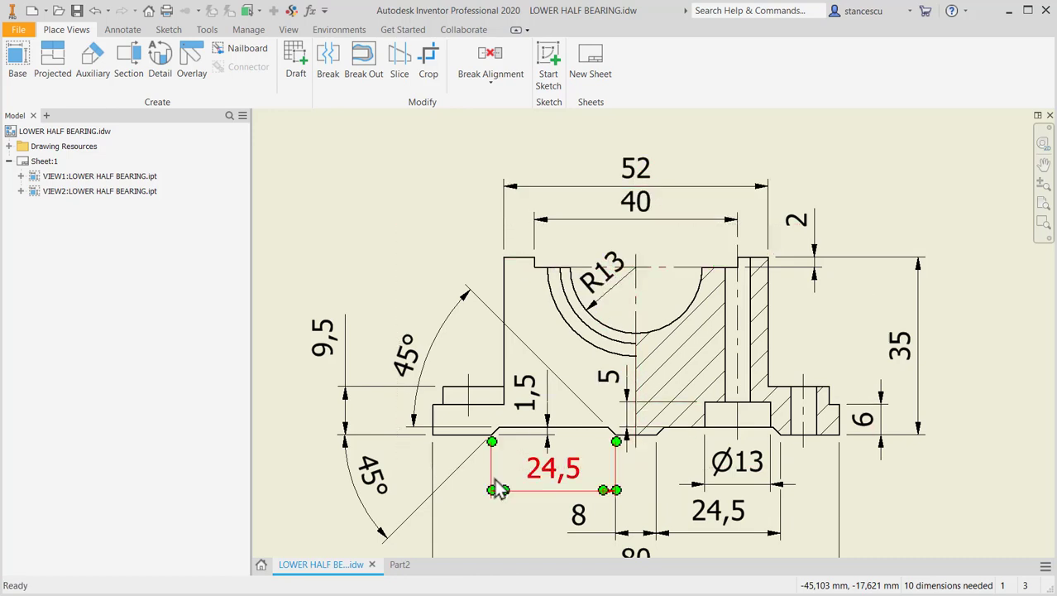
click(401, 565)
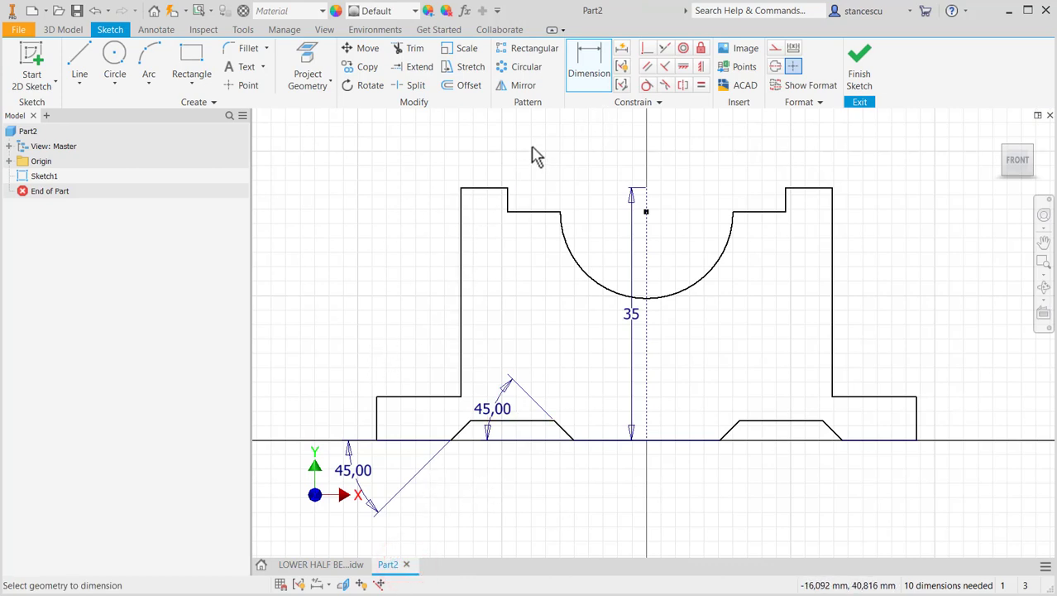
Step: Constrain the profile's upper left horizontal edge coincident with the upper endpoint of the vertical centreline
click(649, 49)
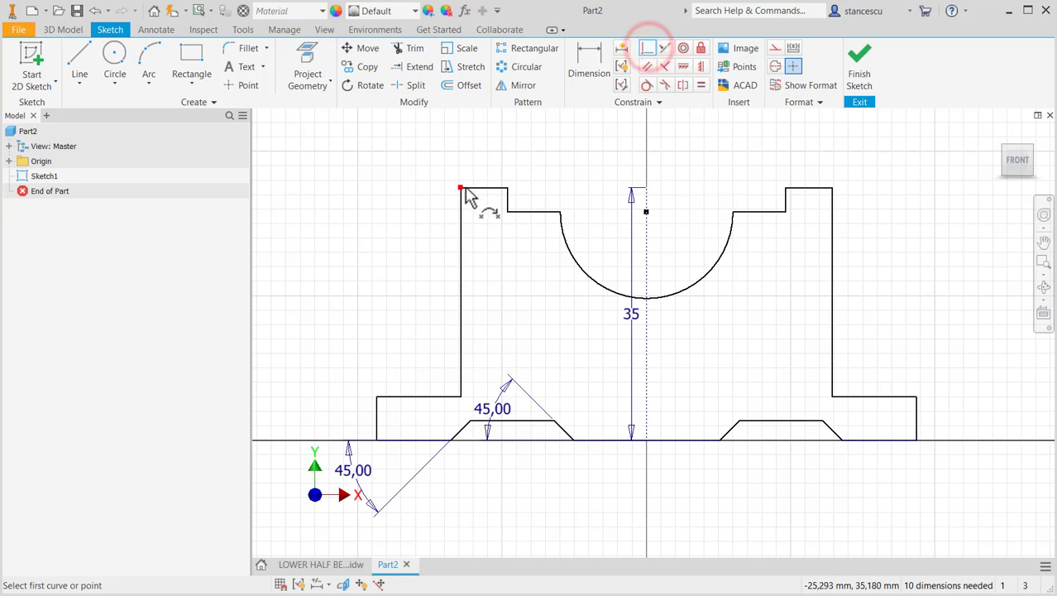
click(479, 189)
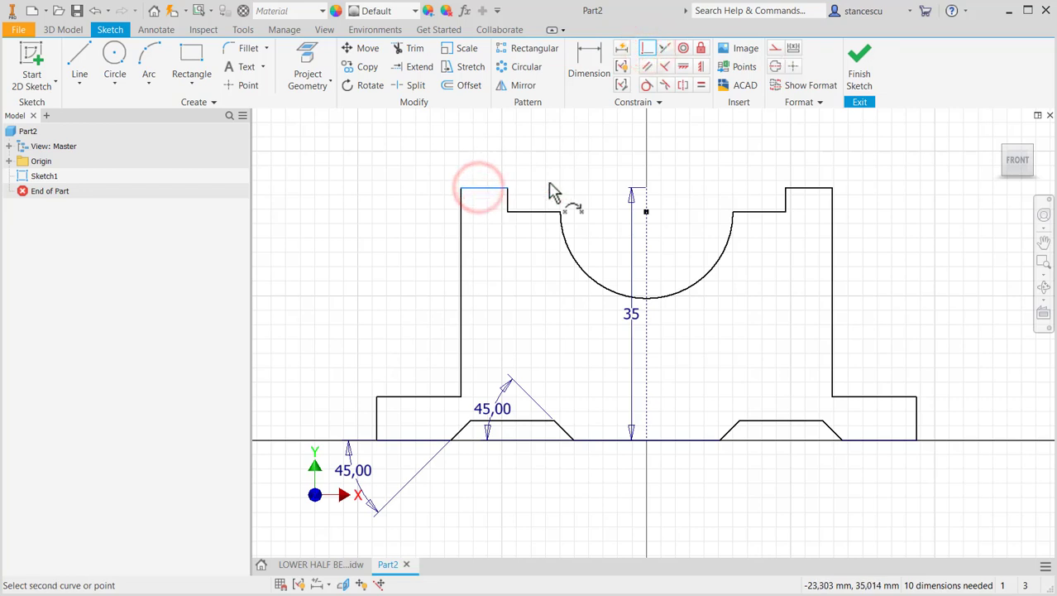
click(646, 188)
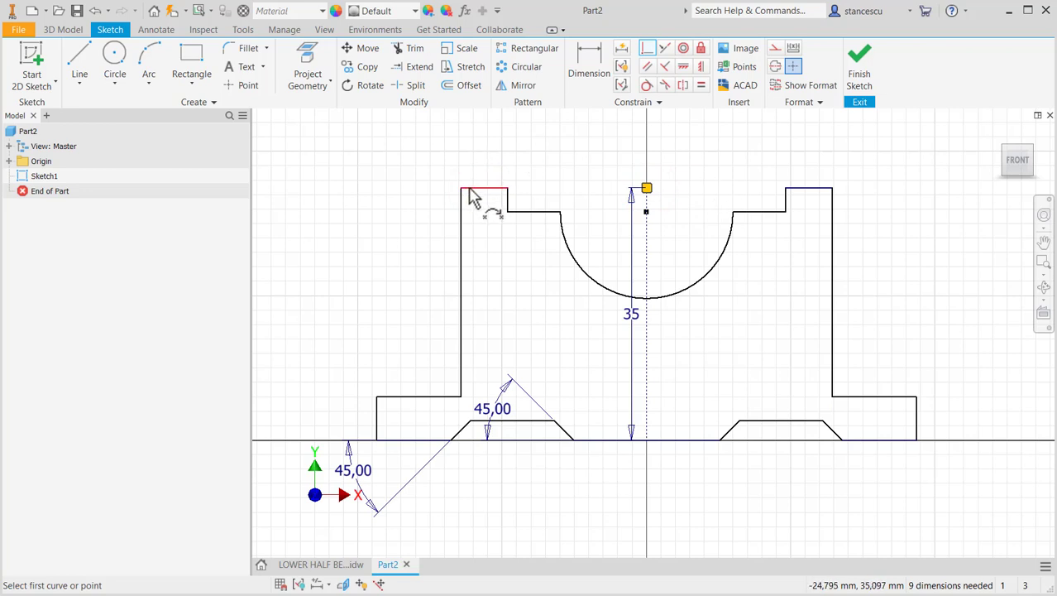
Step: Dimension the height of the right base flange at 6 mm
click(589, 73)
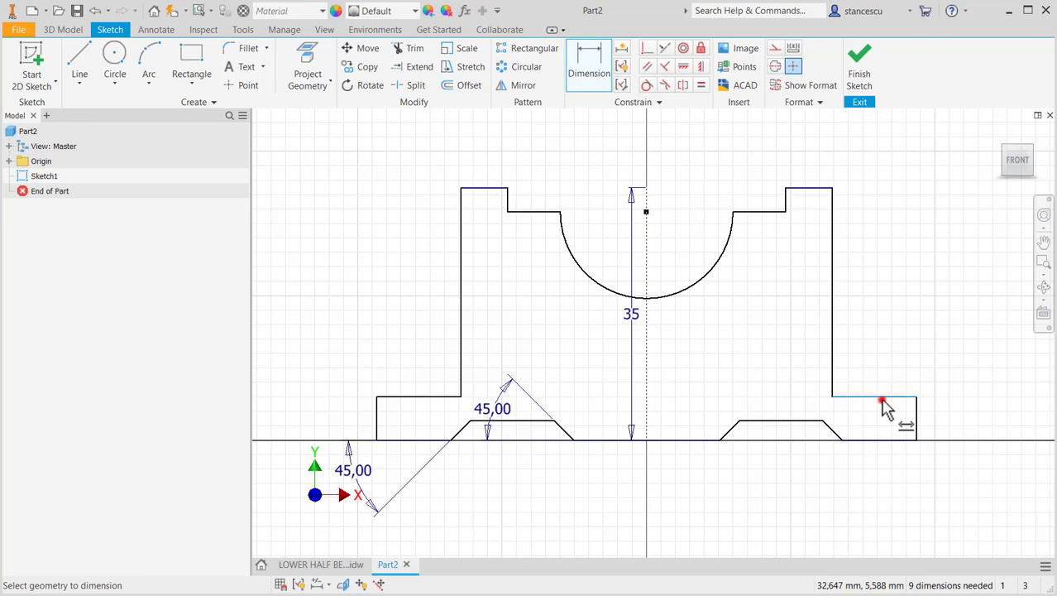
click(888, 438)
click(949, 424)
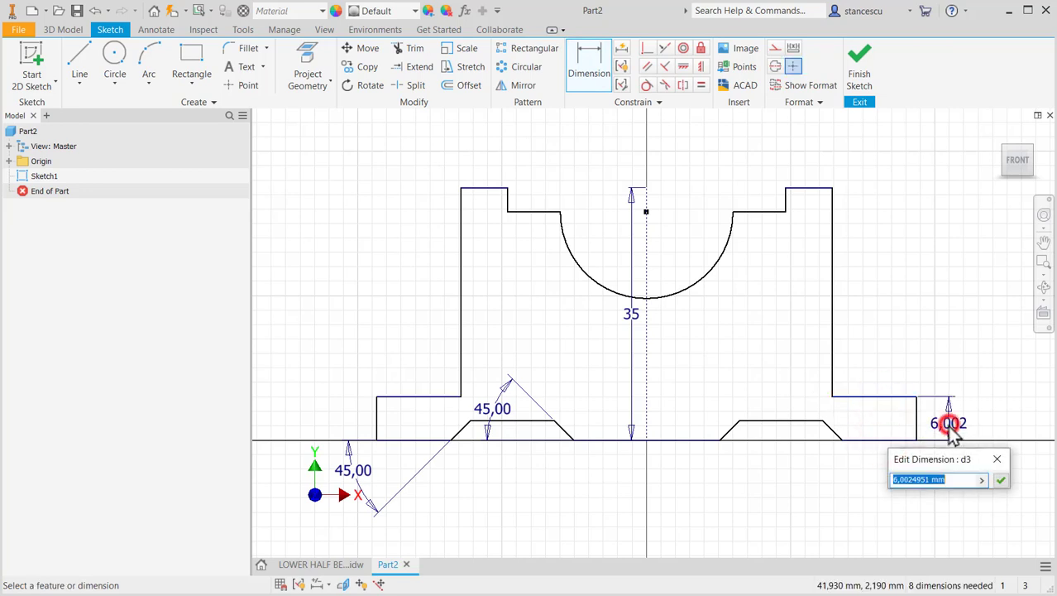
key(Return)
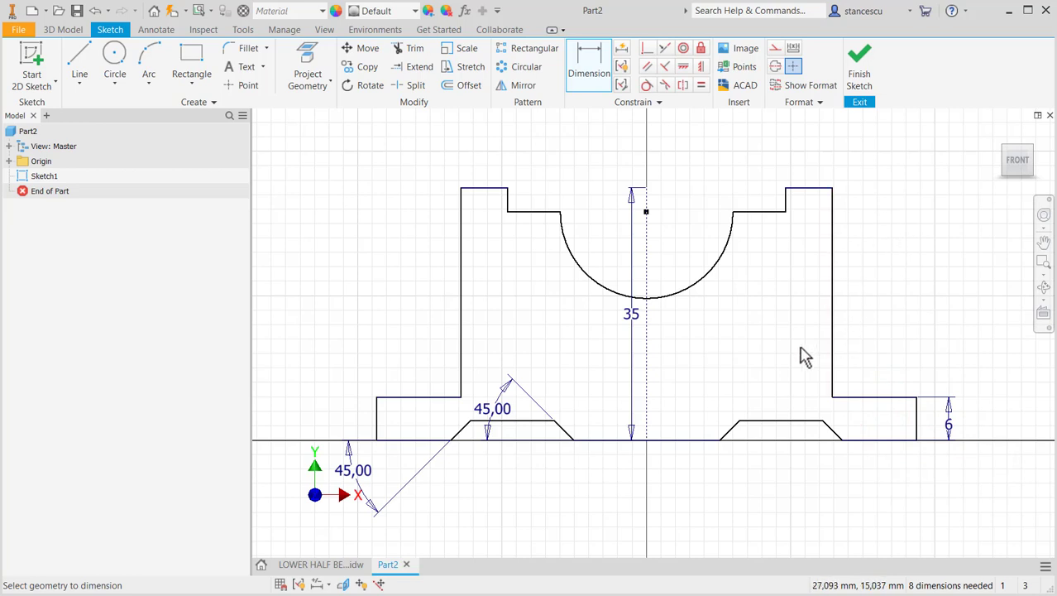
Step: Dimension the radius of the bearing arc at 13 mm
click(703, 272)
click(676, 246)
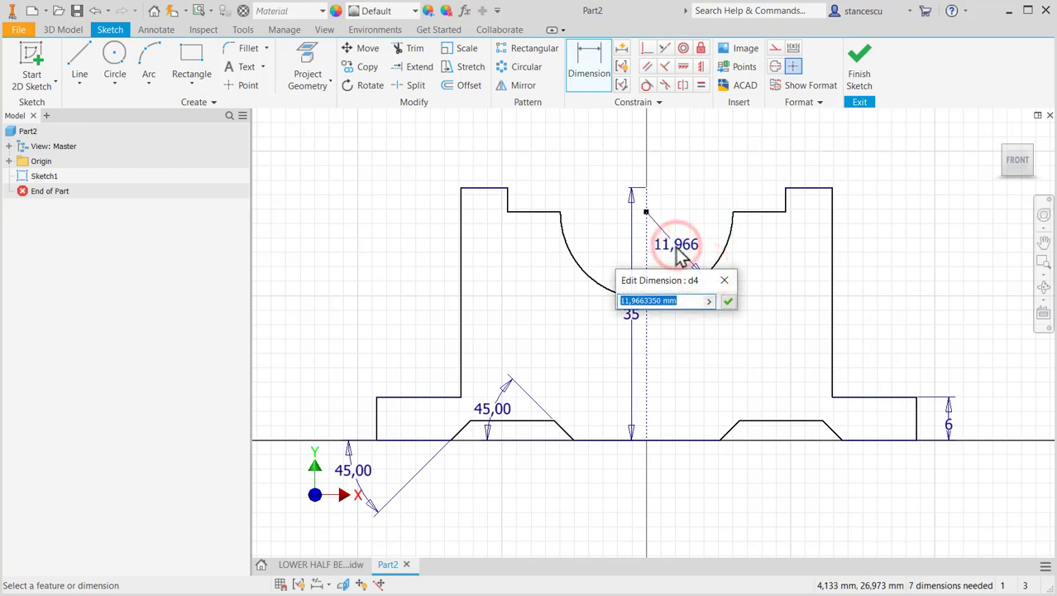
text(13)
key(Return)
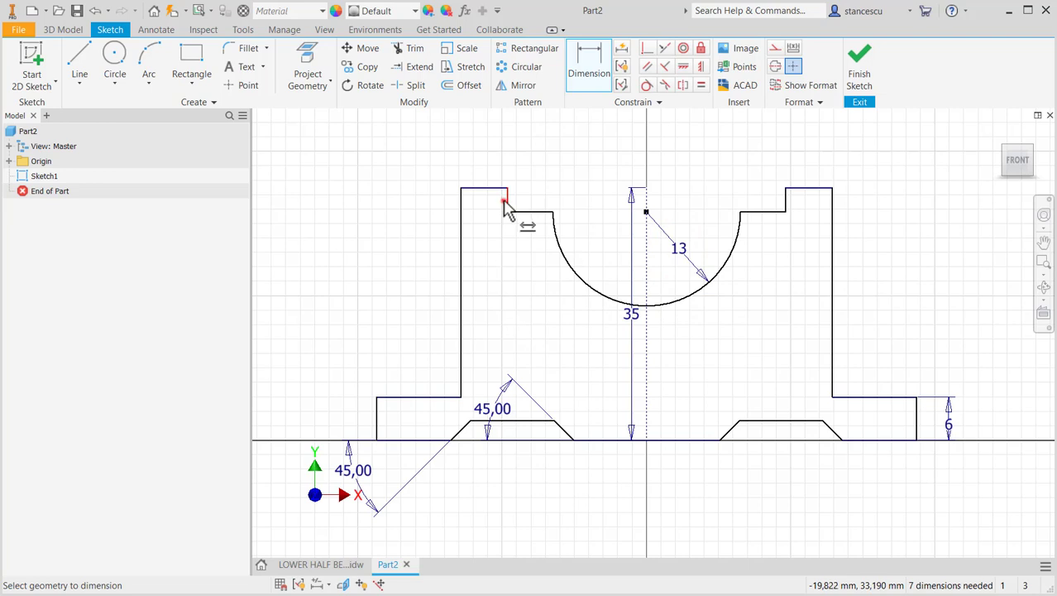
Step: Dimension the distance between the two short upper step edges at 40 mm and the body's outer width at 52 mm
click(505, 201)
click(784, 201)
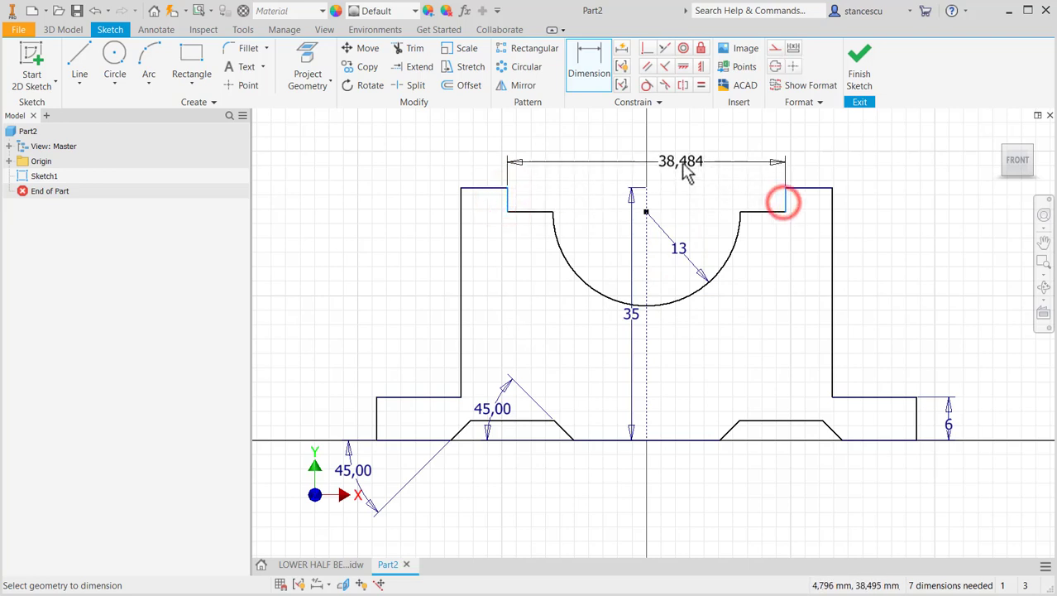
click(686, 171)
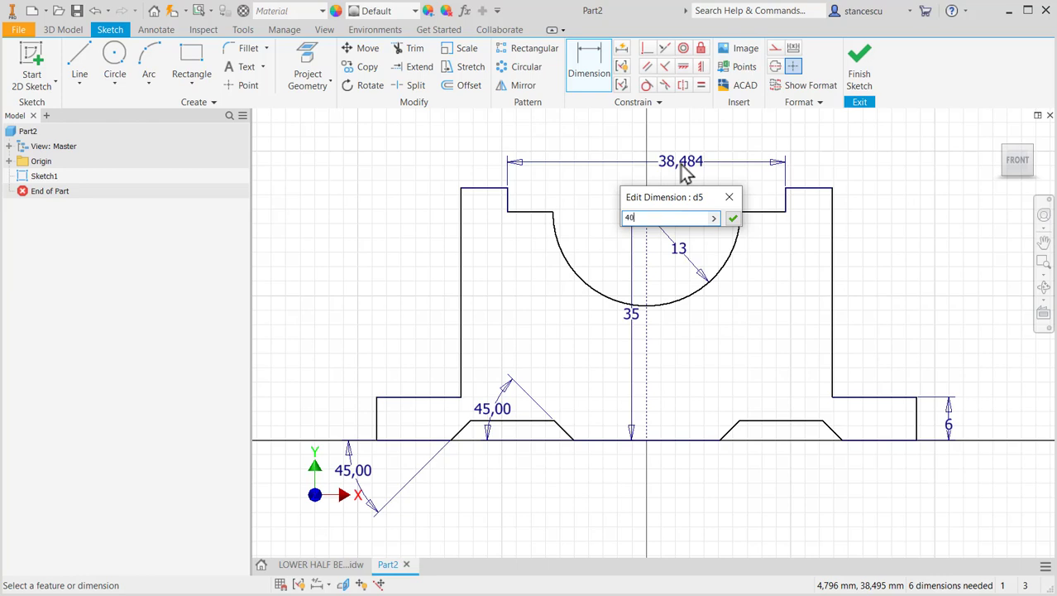
key(Return)
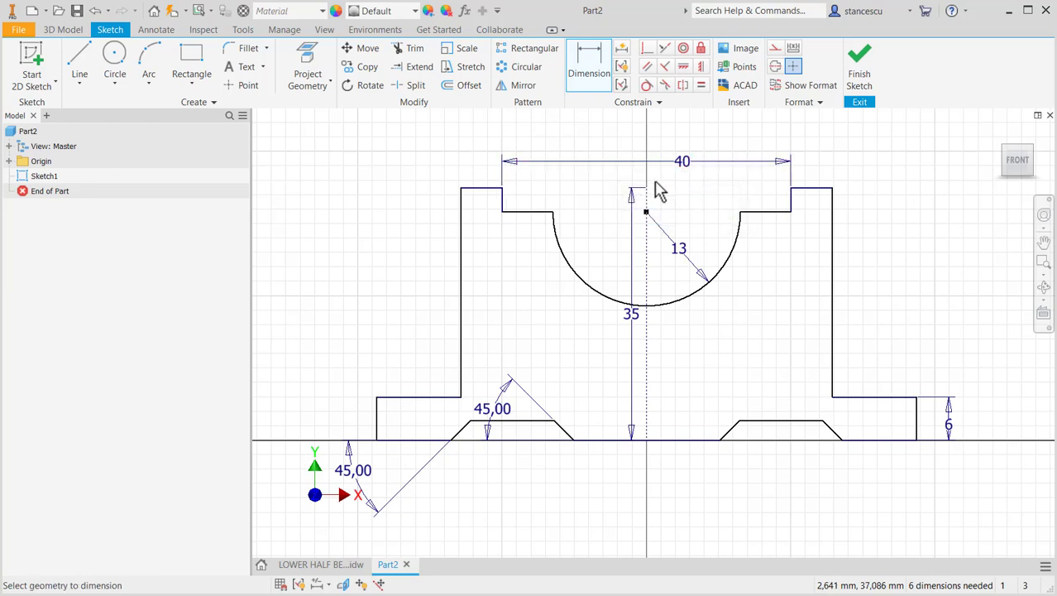
click(461, 232)
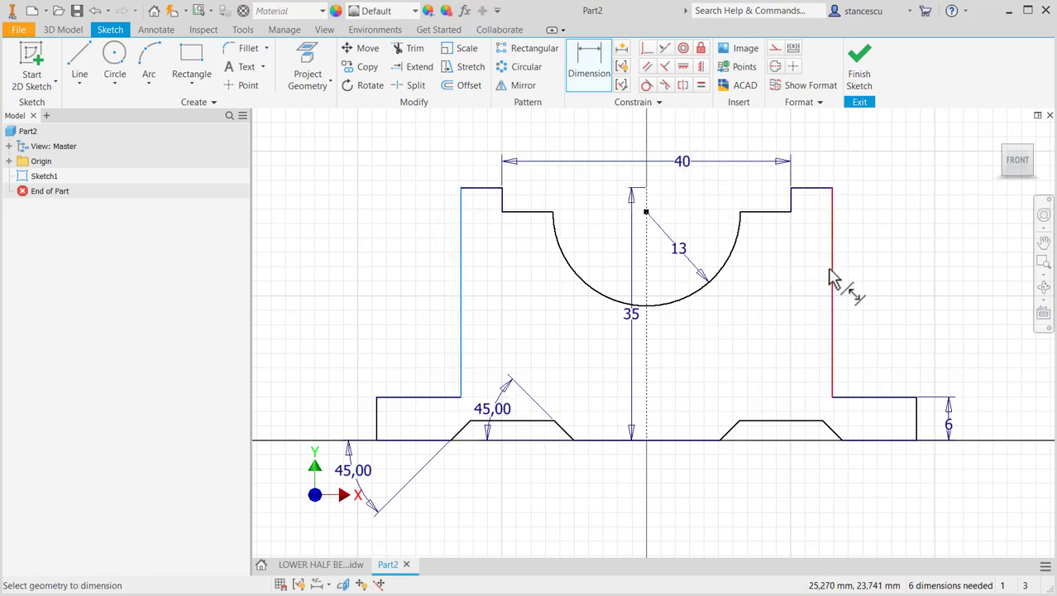
click(831, 268)
click(675, 141)
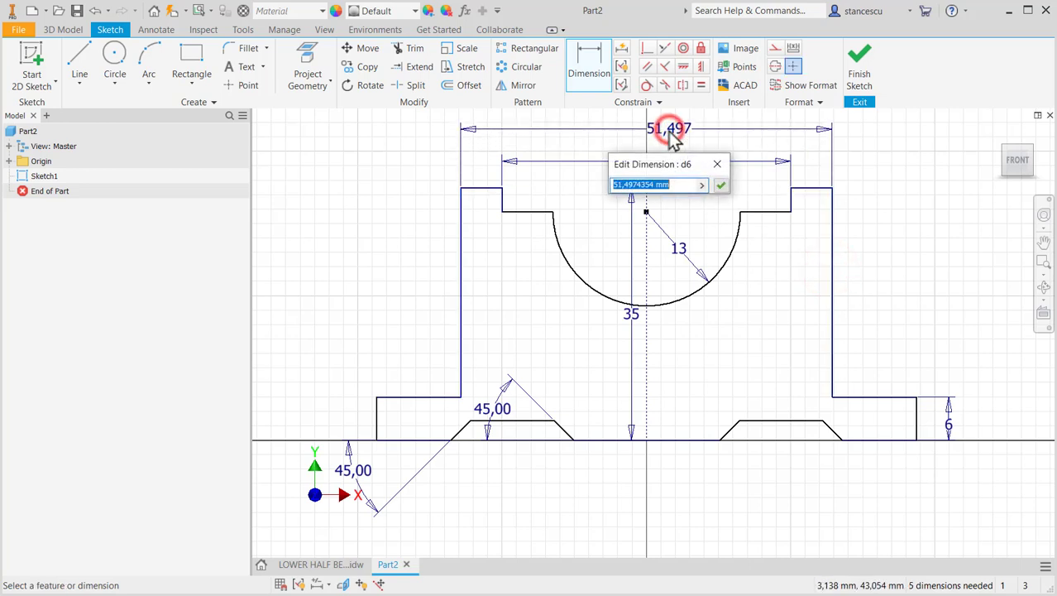
text(52)
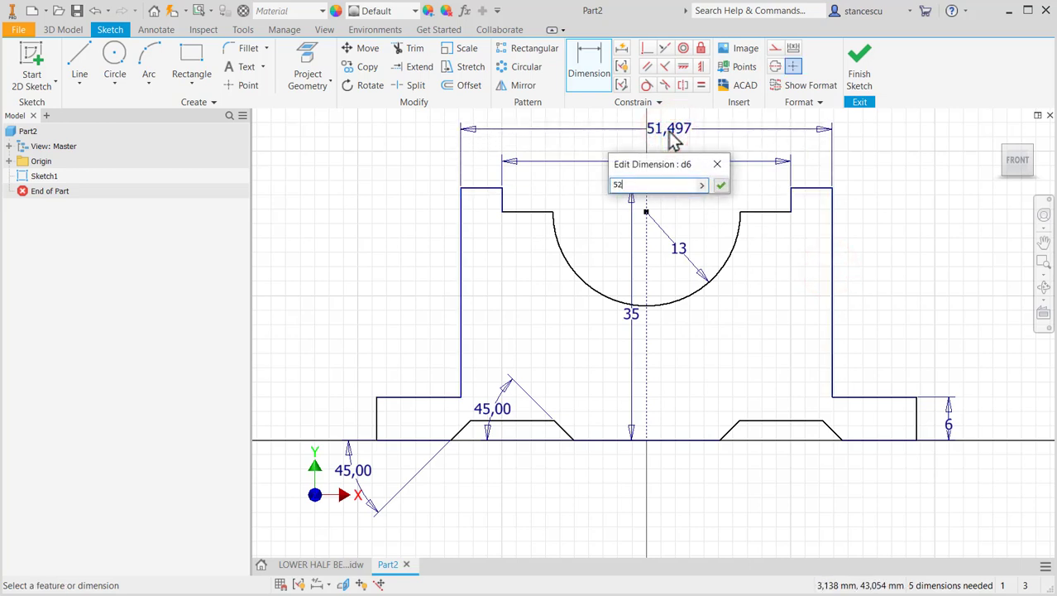
key(Return)
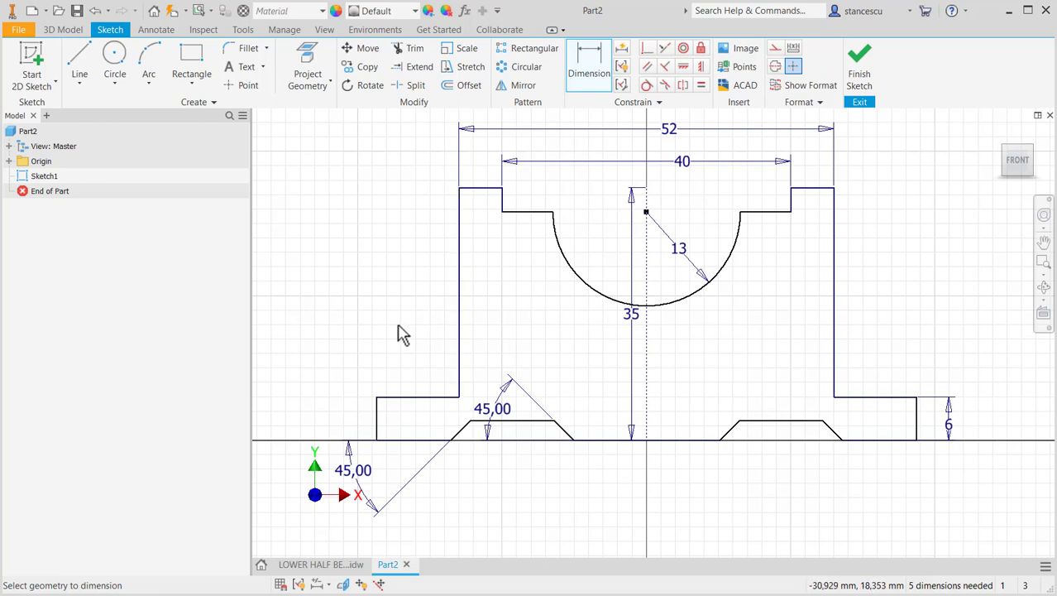
Step: Dimension the depth of the shallow recess in the profile's left underside at 1.5 mm
click(512, 419)
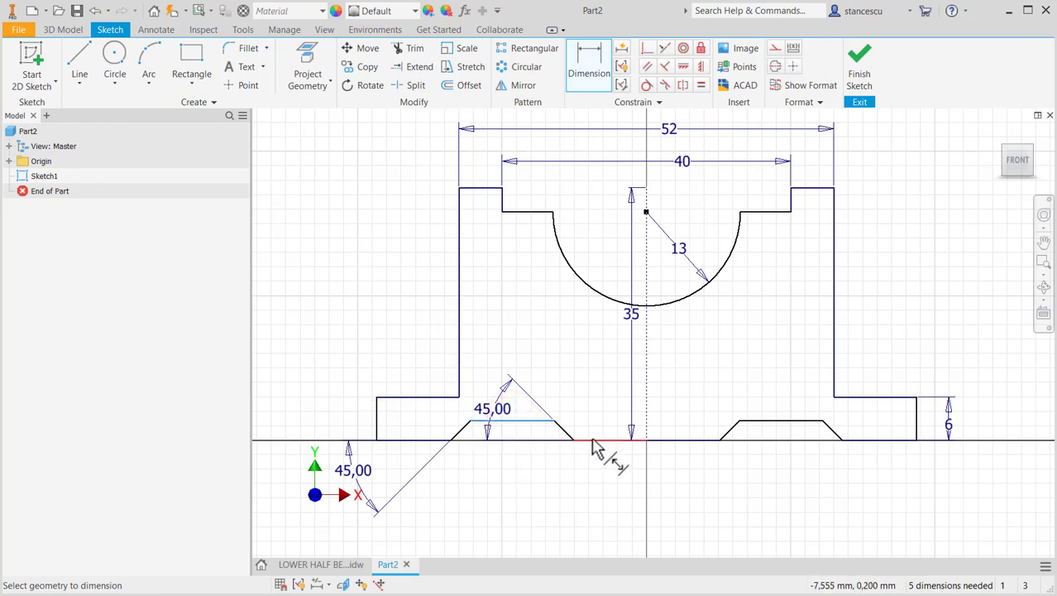
click(592, 441)
click(596, 370)
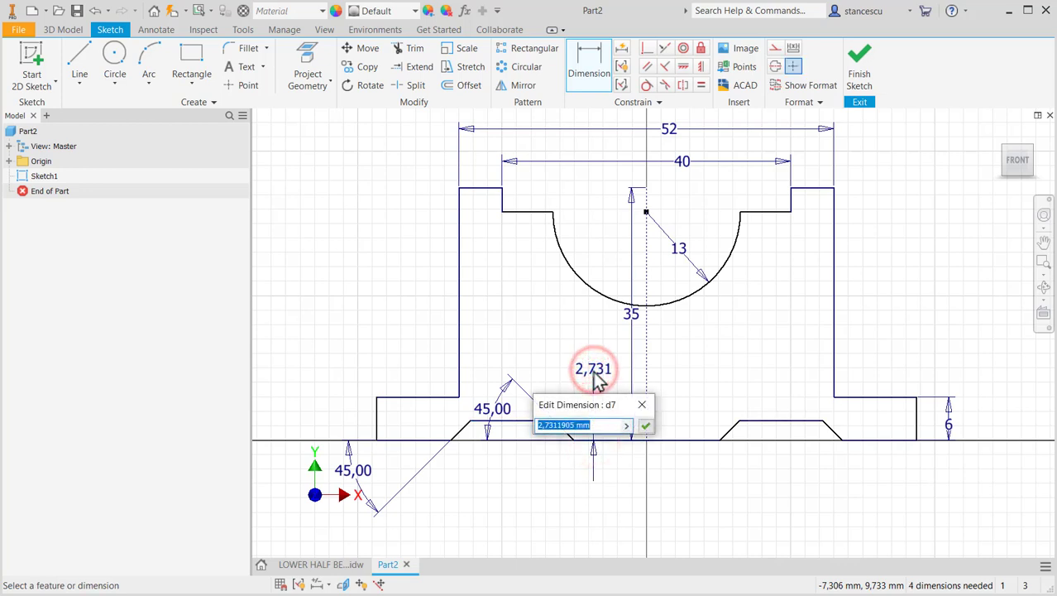
text(1.5)
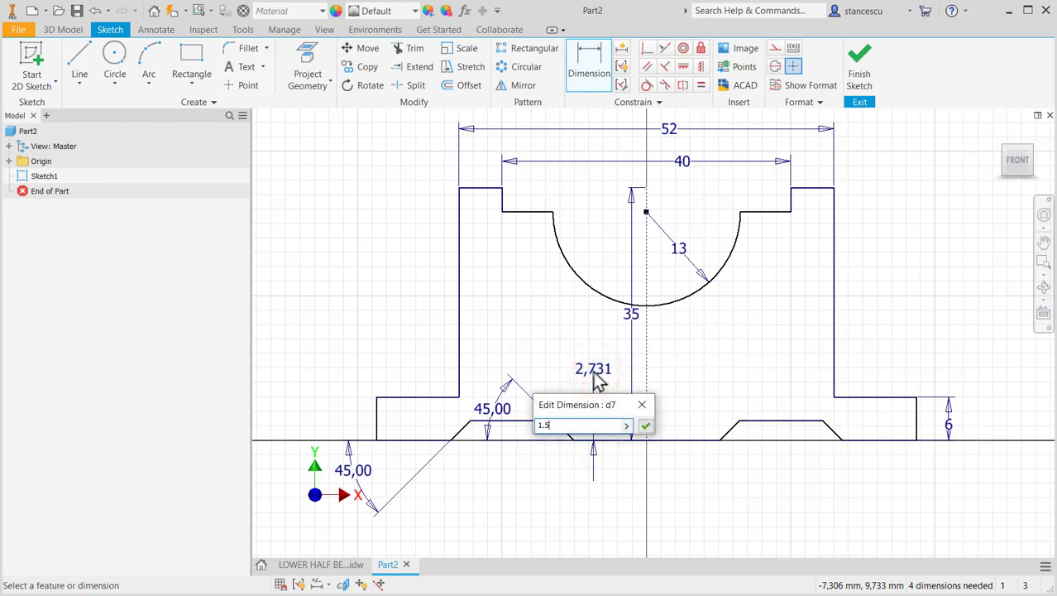
key(Return)
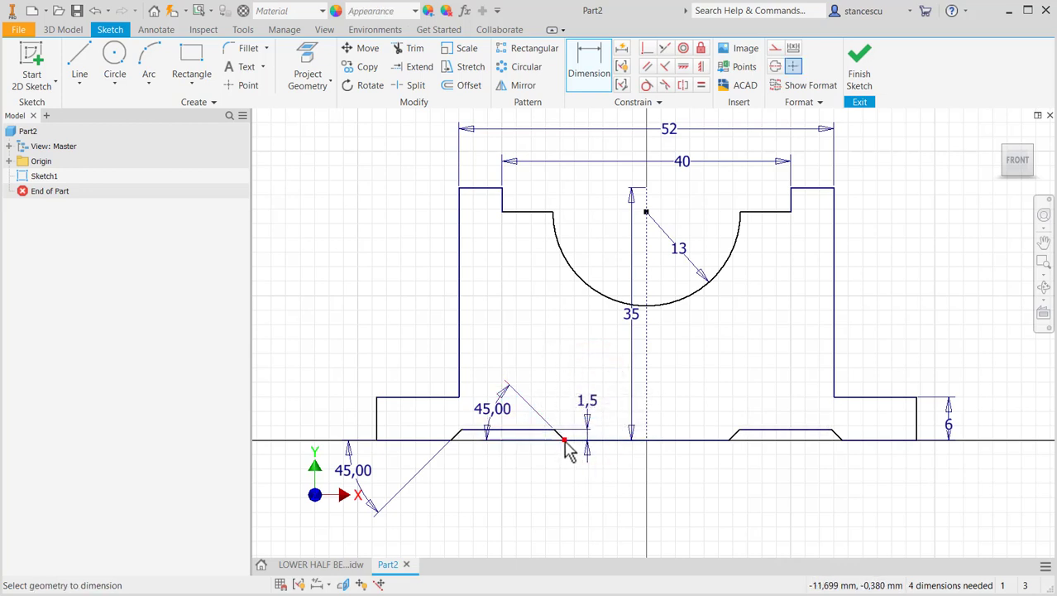
Step: Dimension the distance between the inner bottom corners of the two underside recesses at 8 mm
click(563, 440)
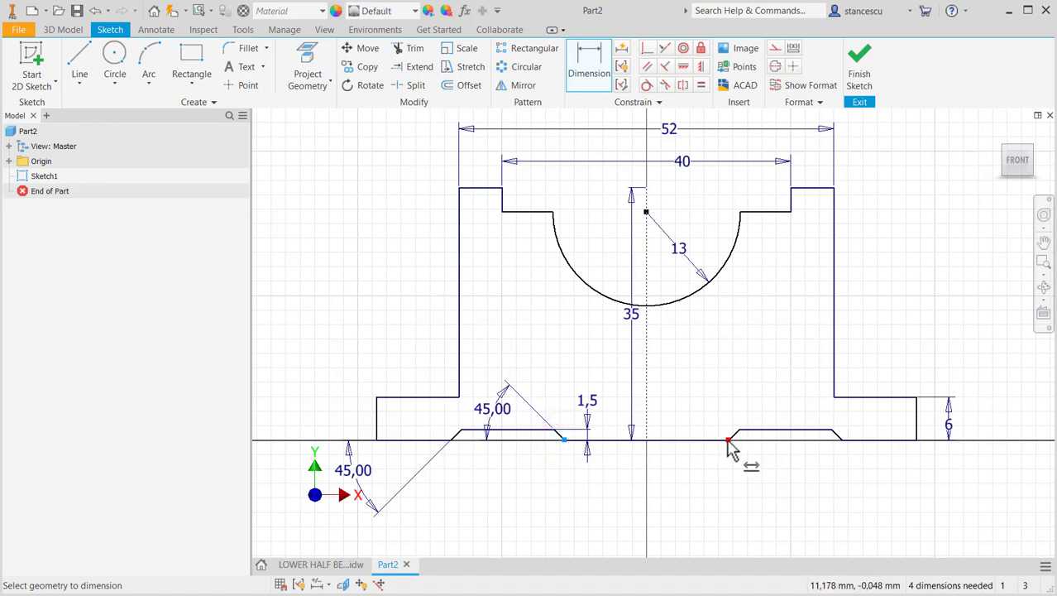
click(727, 440)
click(658, 473)
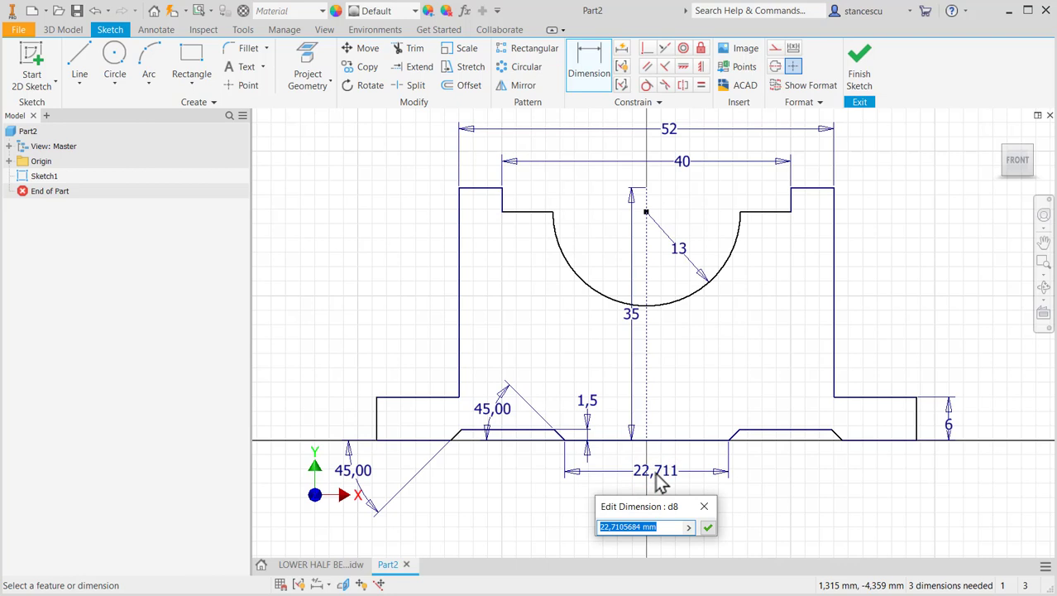
key(Return)
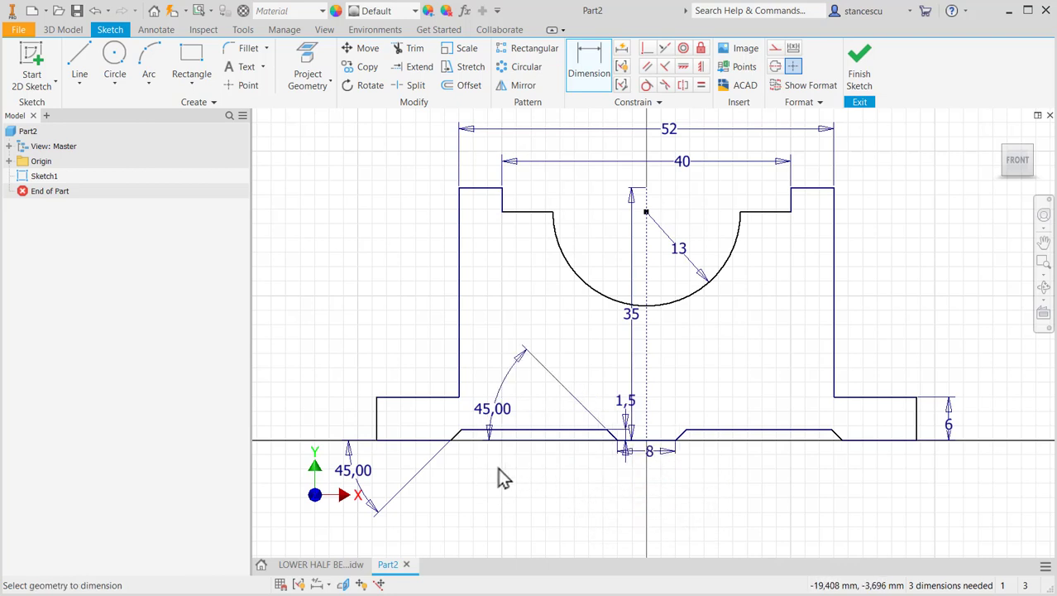
Step: Dimension the left underside recess's width along the base line at 24.5 mm
click(448, 439)
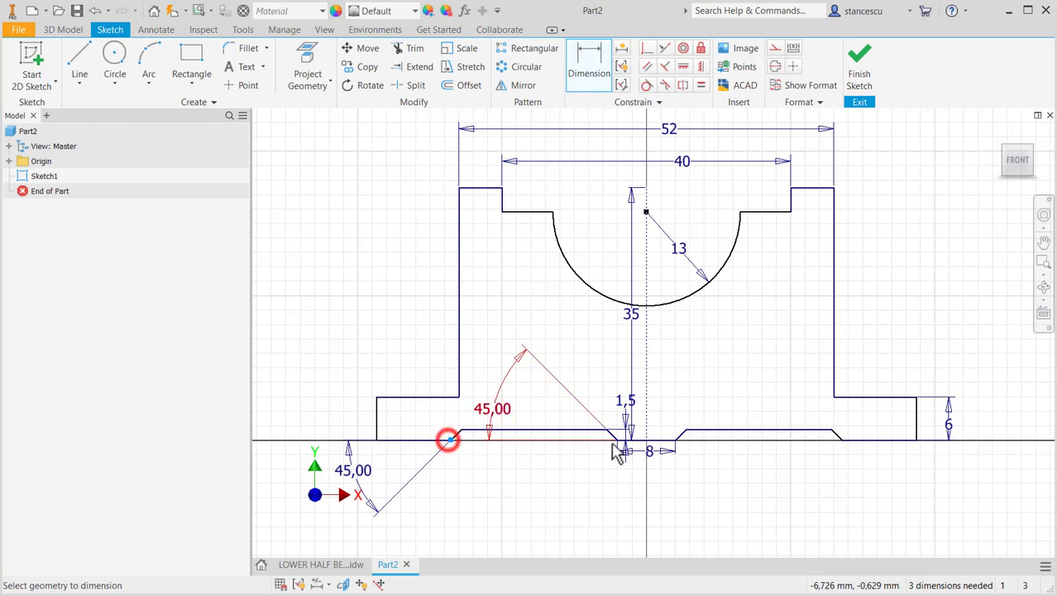
click(618, 439)
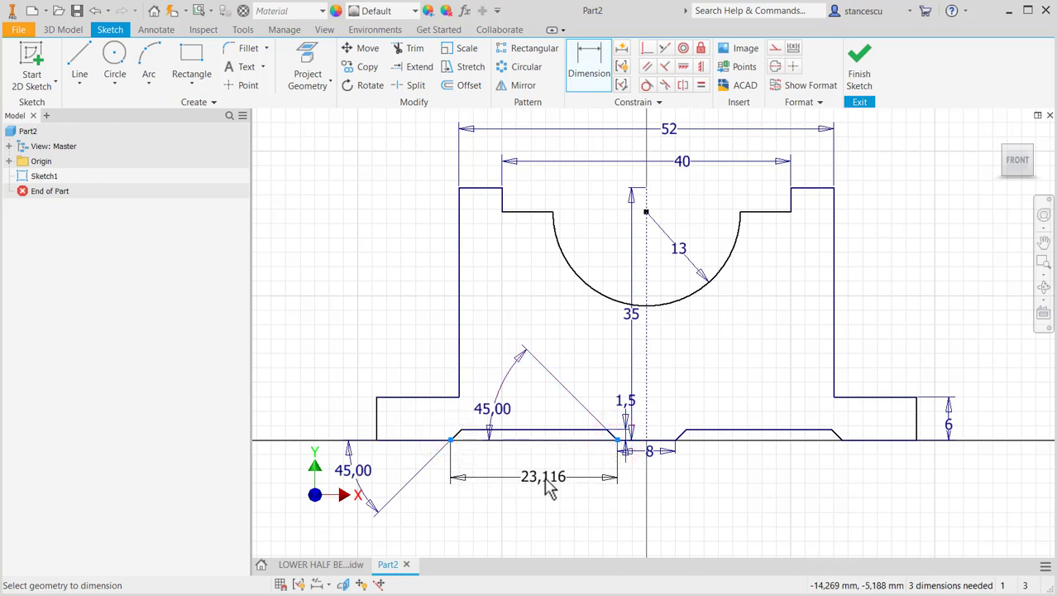
click(547, 486)
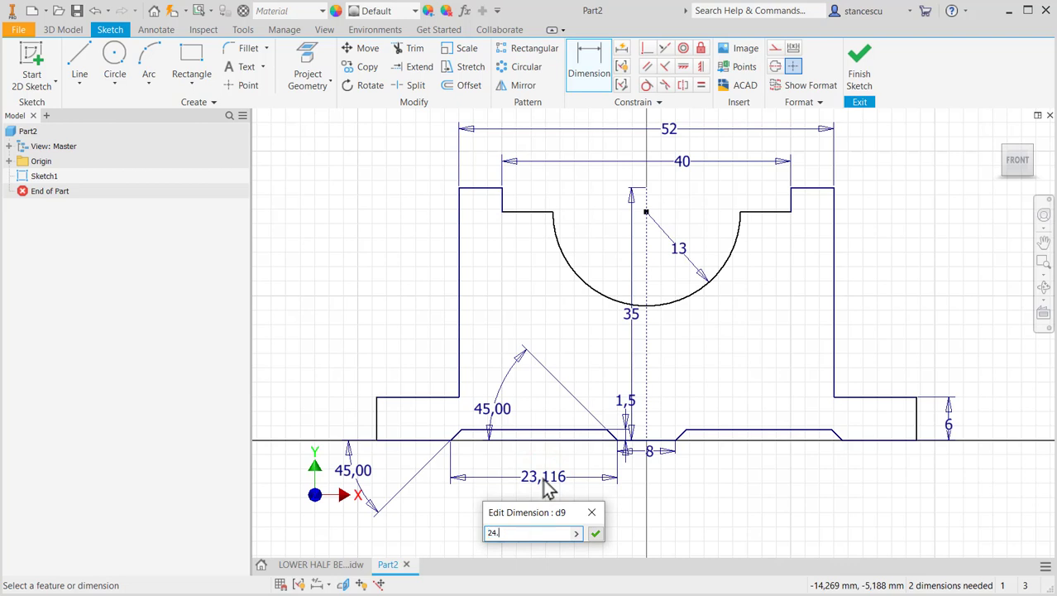
key(Return)
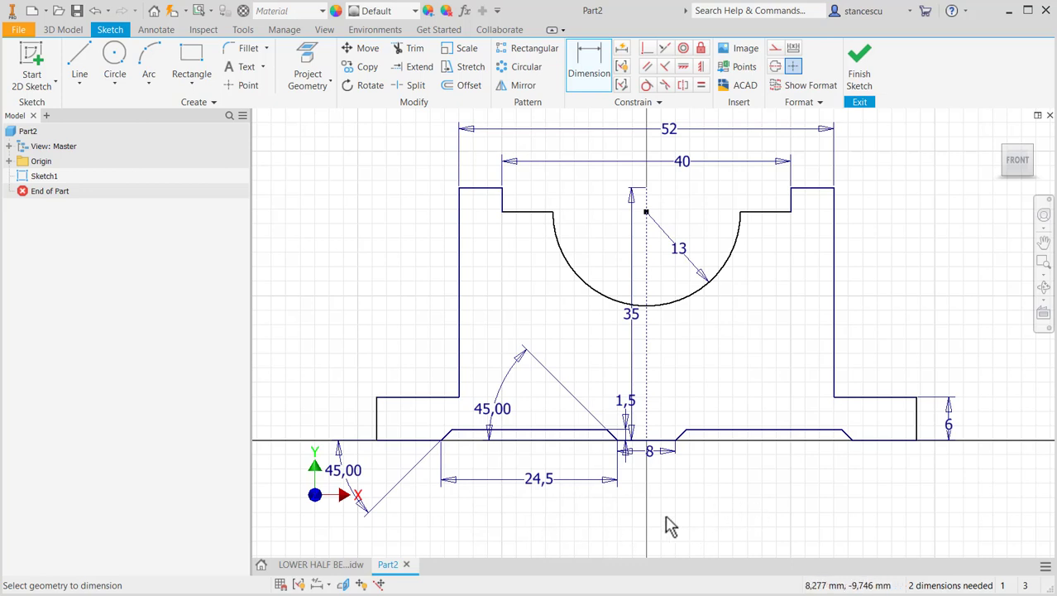
key(Escape)
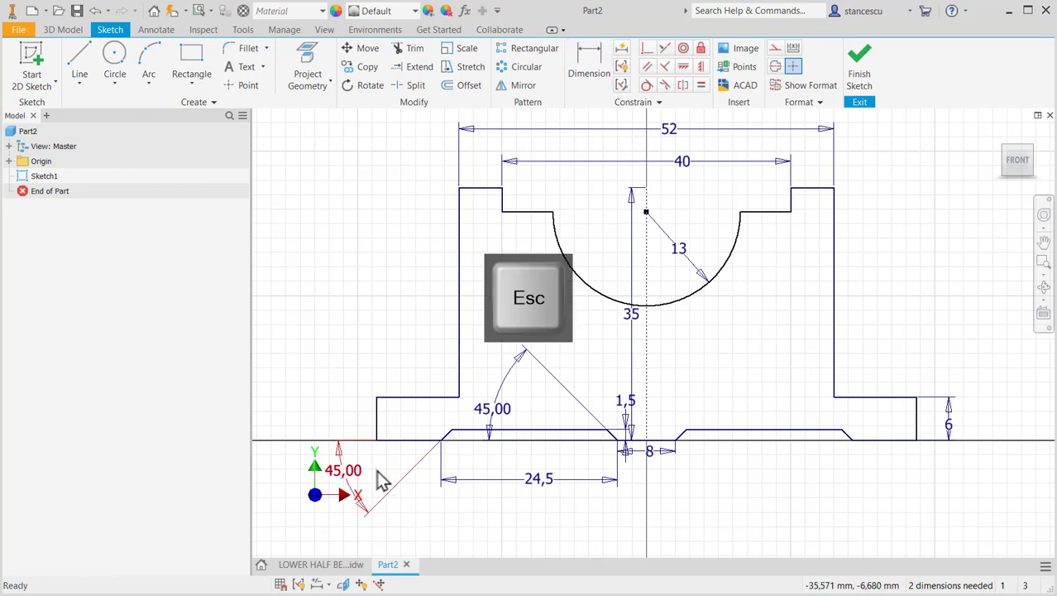
click(394, 441)
key(Delete)
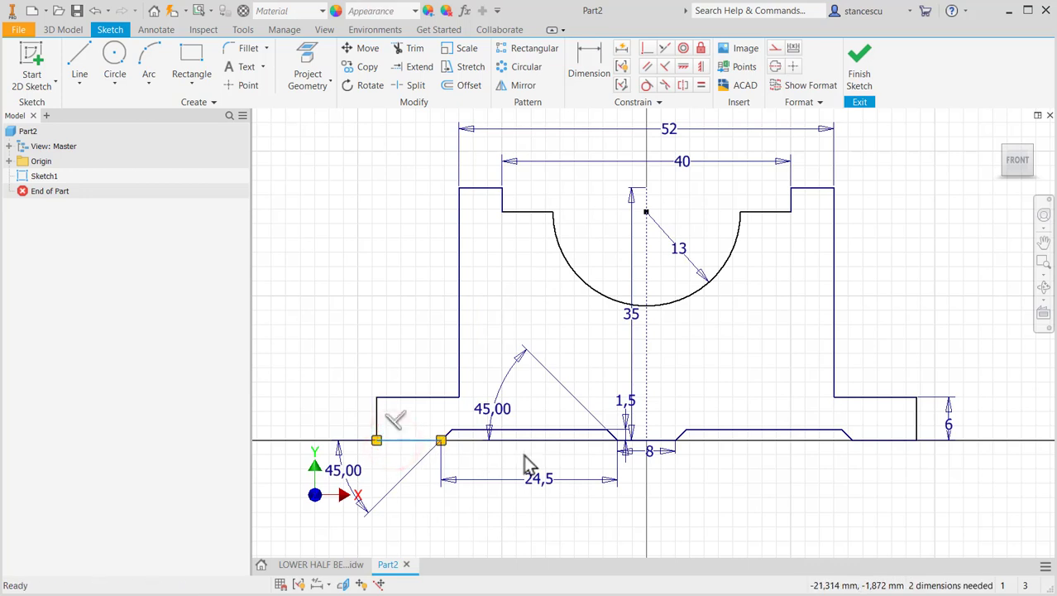
click(637, 442)
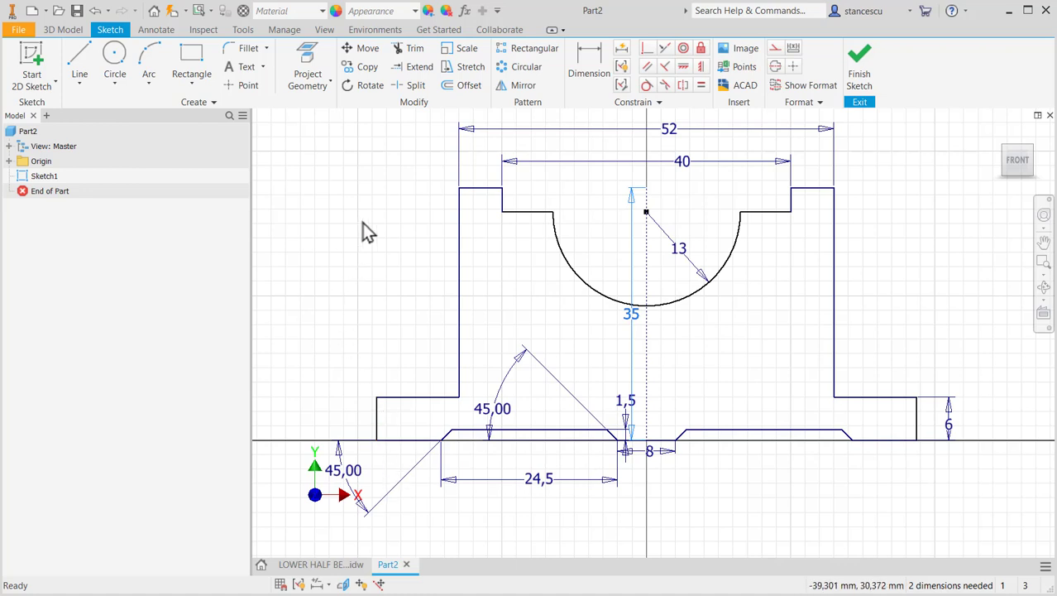
Step: Dimension the depth of the step between the upper left edge and the ledge beside the arc at 2 mm
click(588, 64)
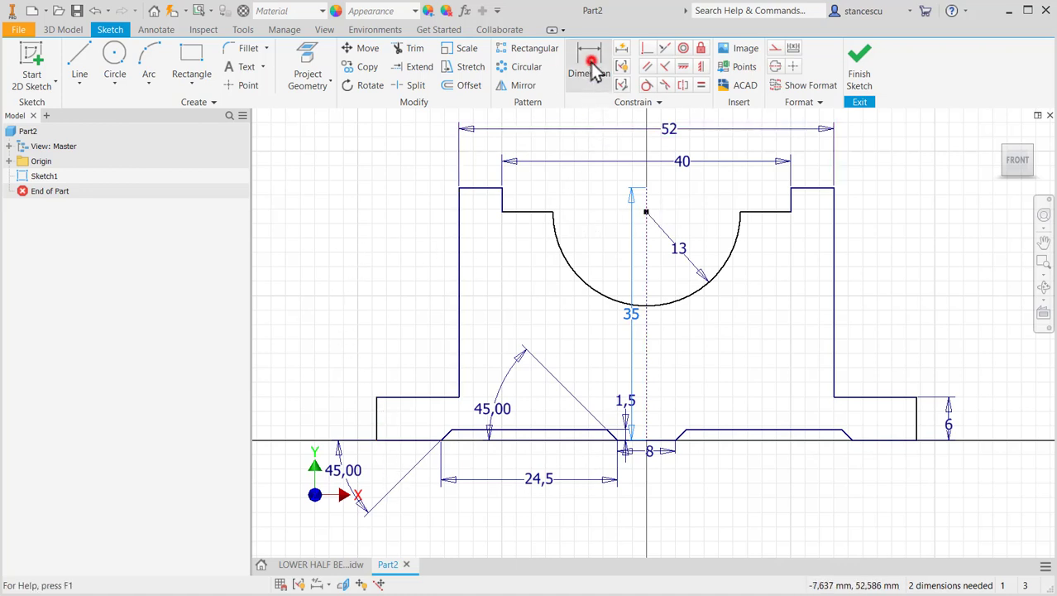
click(523, 211)
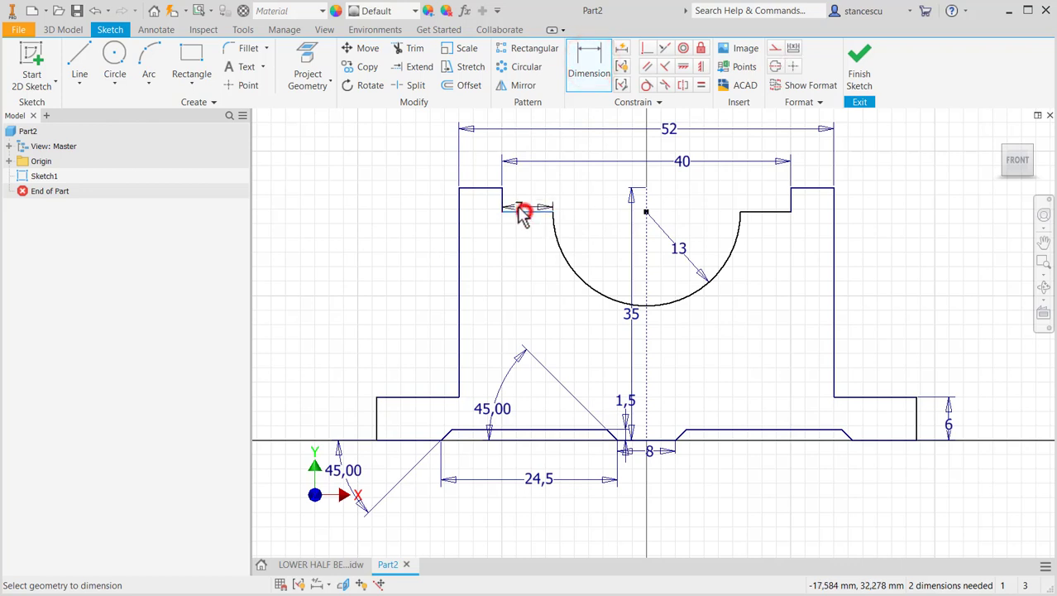
click(480, 189)
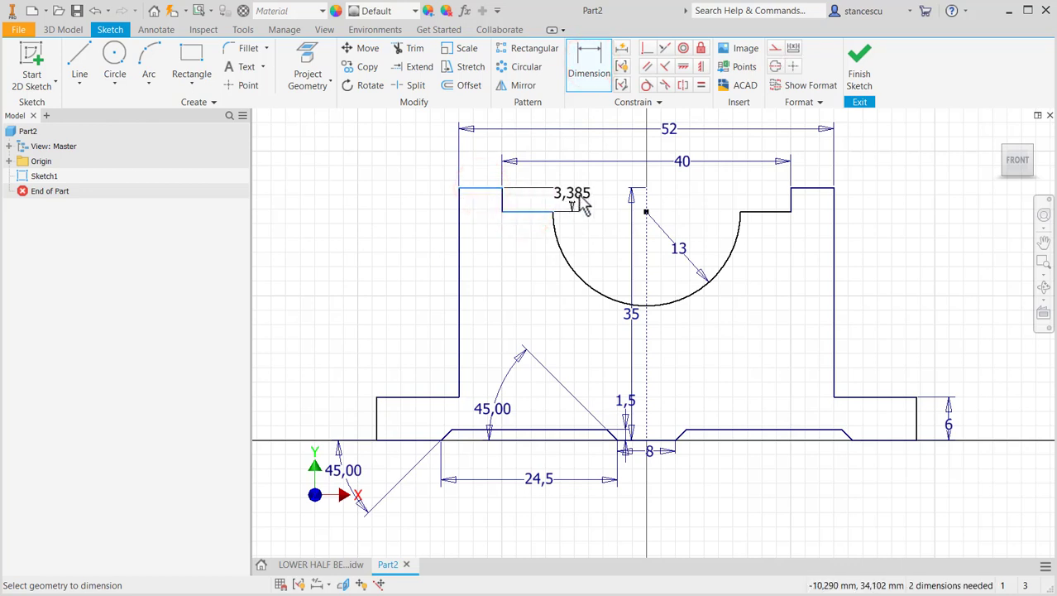
click(594, 199)
text(2)
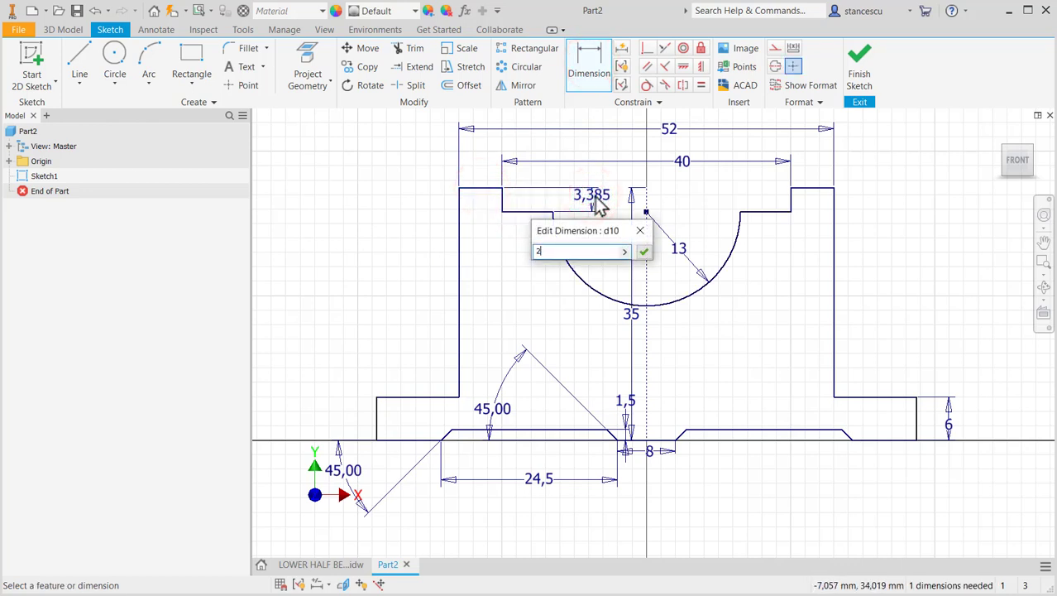
key(Return)
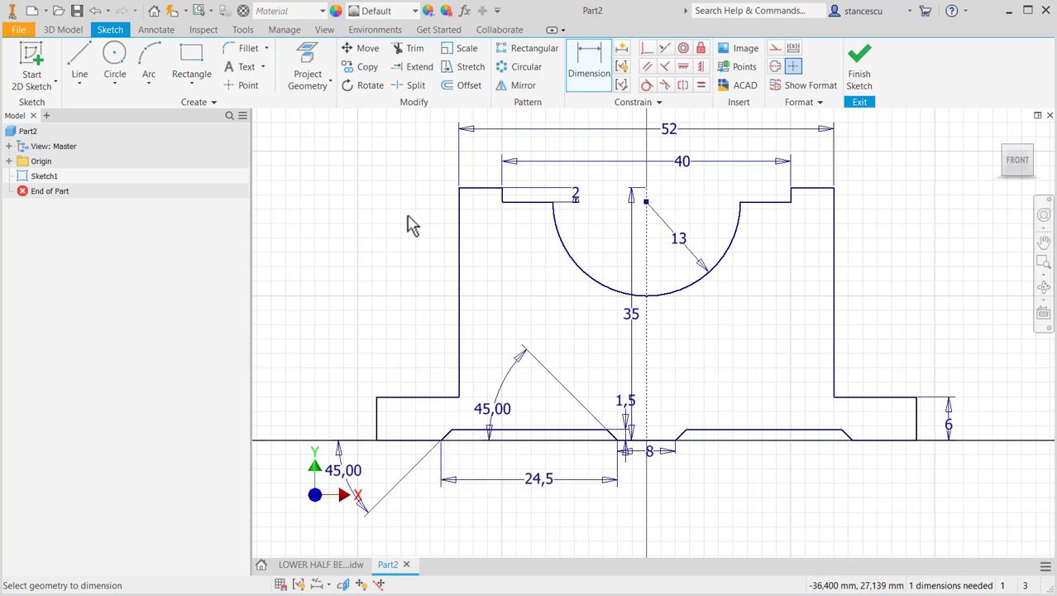
Step: Dimension the overall width between the base's two outer vertical edges at 80 mm and finish the sketch in the home view
click(377, 425)
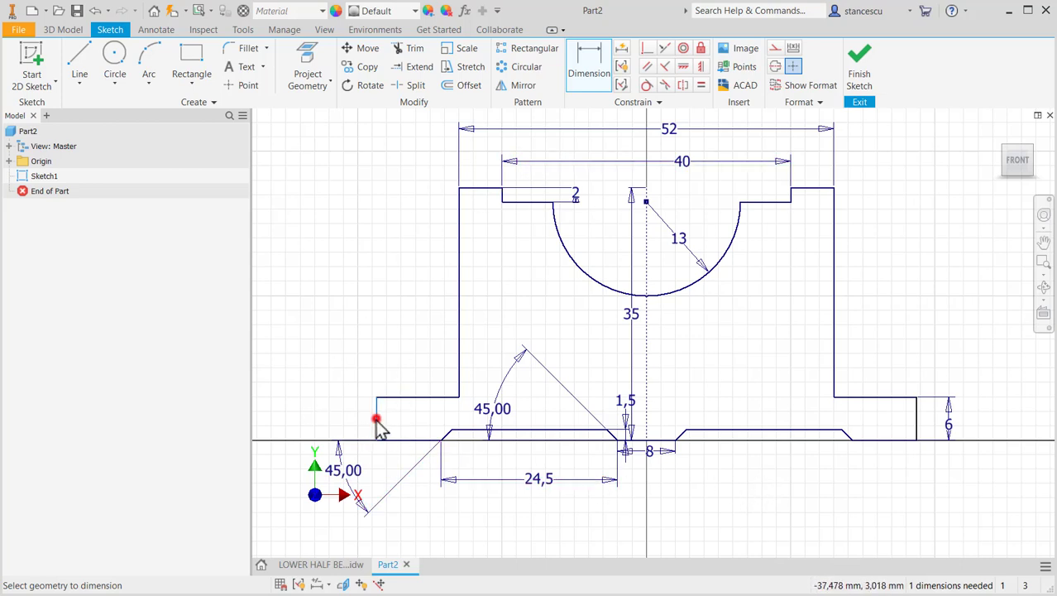
click(917, 424)
click(685, 511)
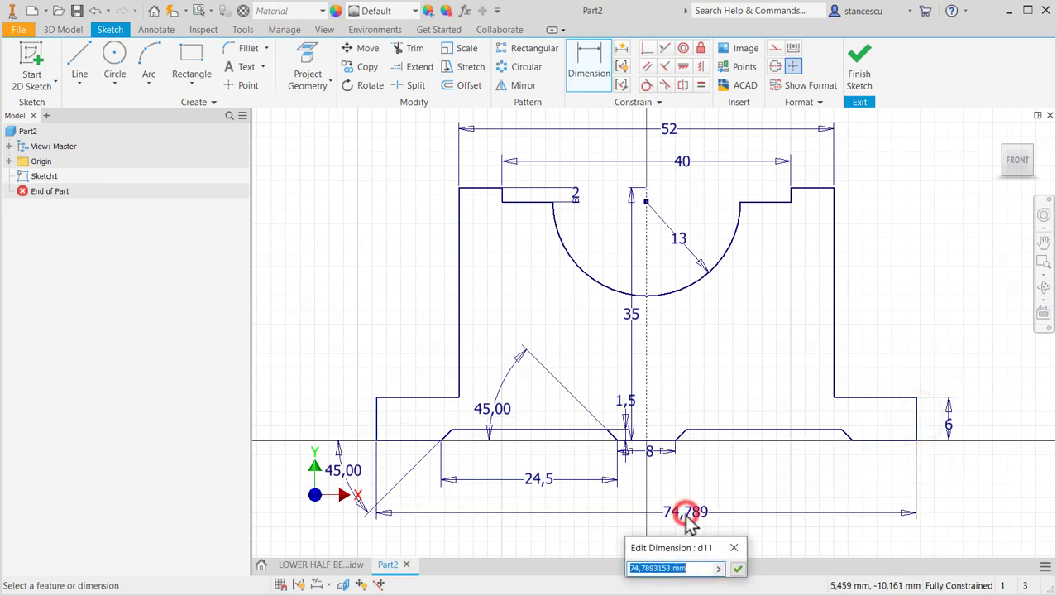
text(80)
key(Return)
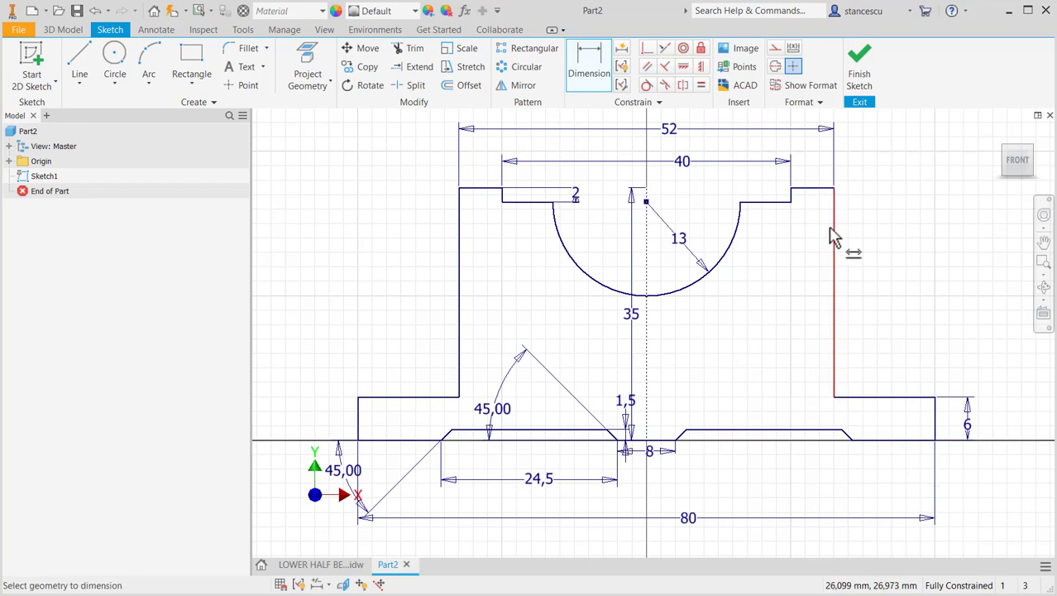
click(860, 73)
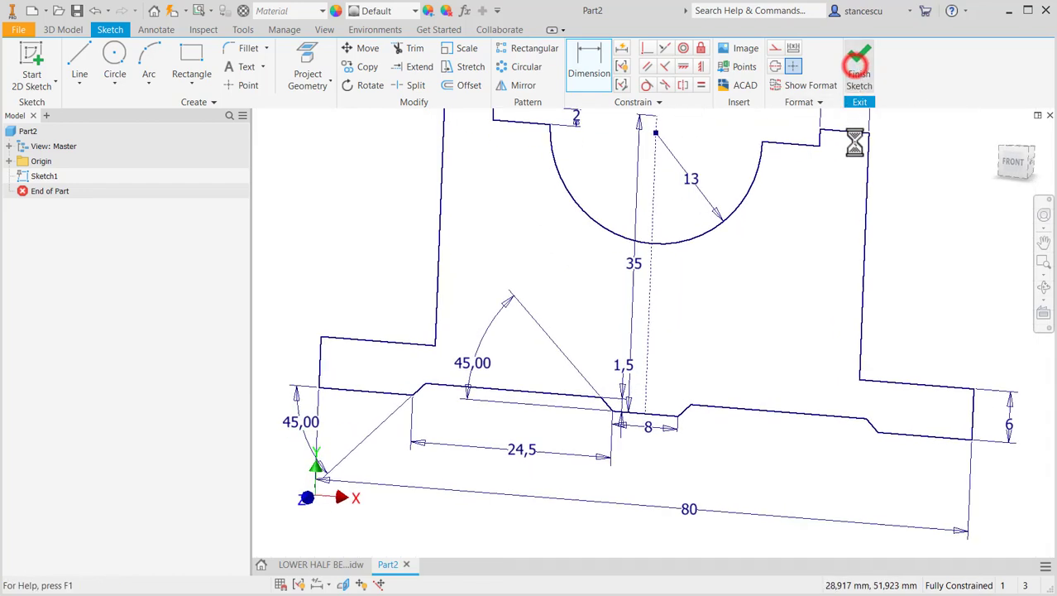
key(F6)
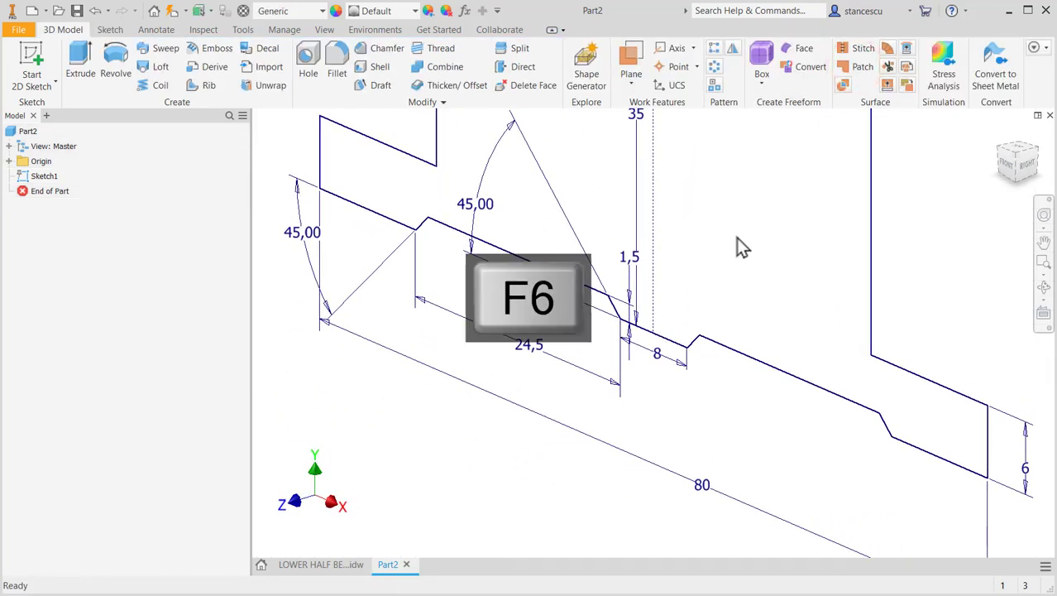
Step: Extrude the bearing profile 20 mm symmetrically about the sketch plane, checking the depth in the LOWER HALF BEARING drawing's plan view
click(83, 66)
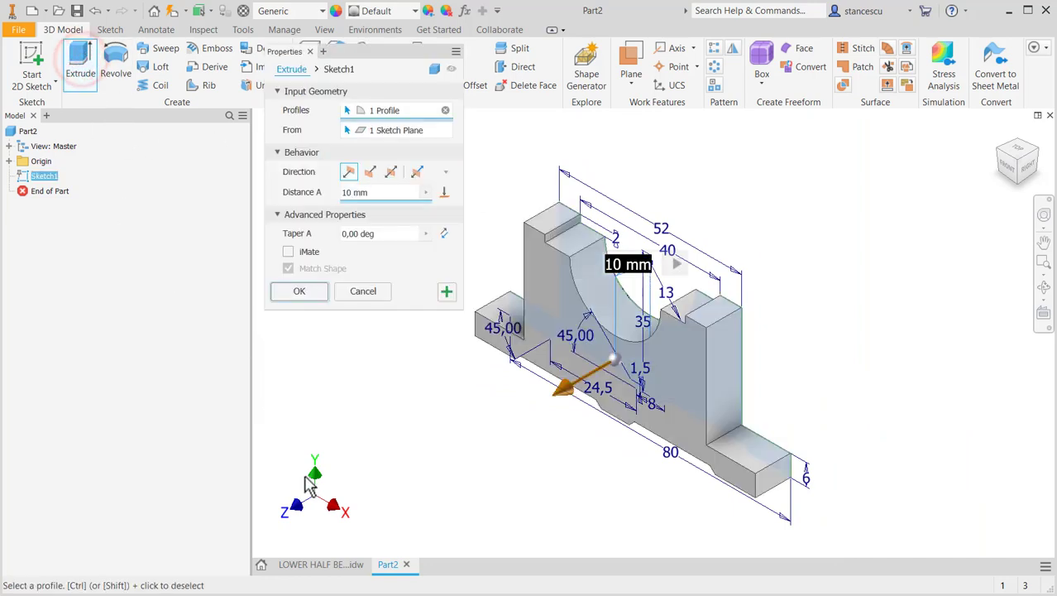
click(342, 564)
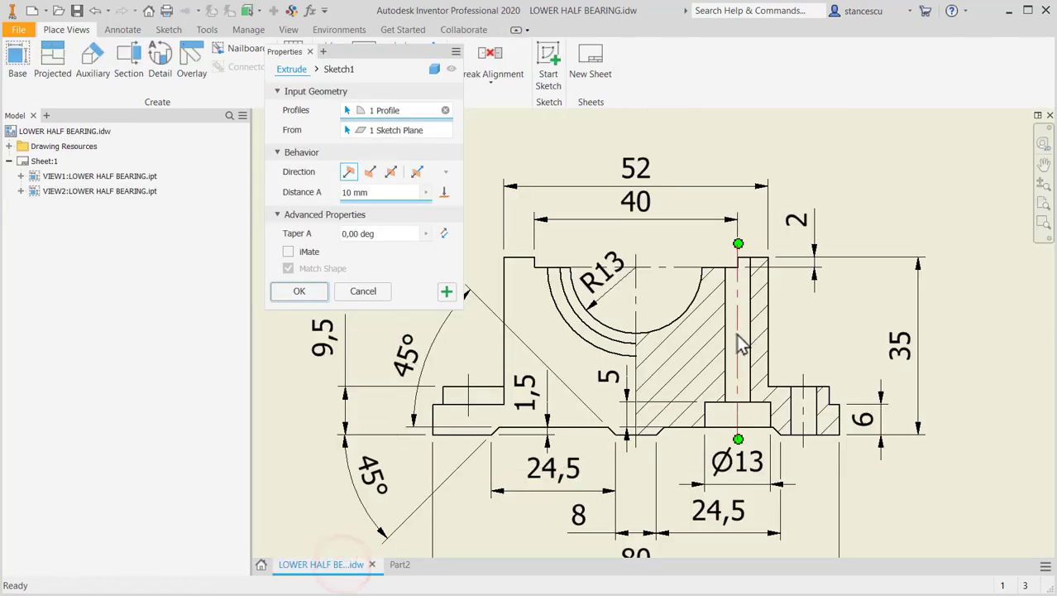
scroll(720, 434, down, 2)
mouse_move(720, 434)
middle_down()
mouse_move(733, 413)
mouse_move(742, 428)
mouse_move(734, 383)
middle_up()
click(490, 459)
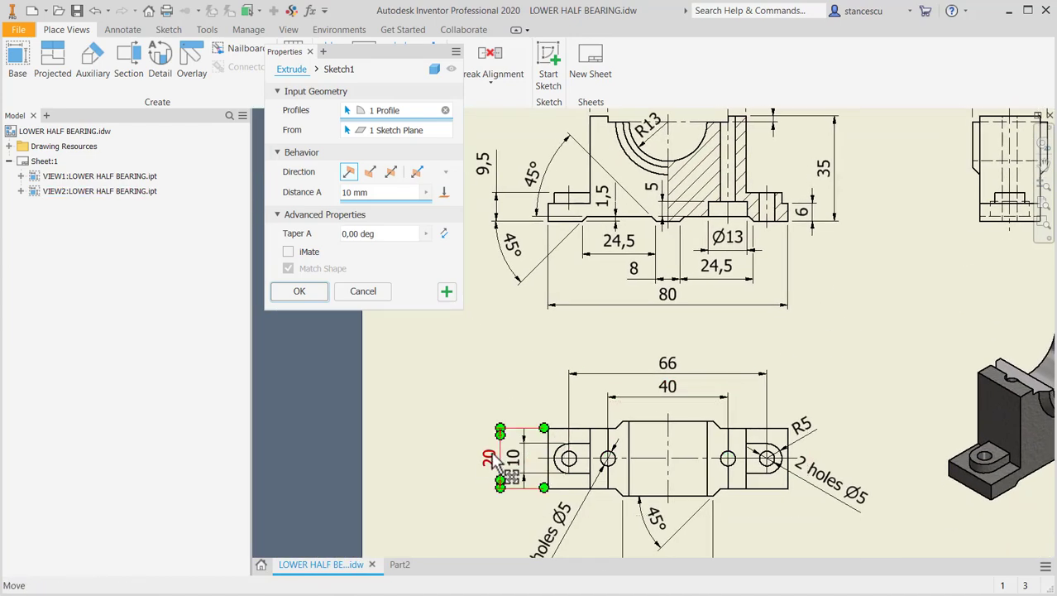
middle_drag(805, 328, 735, 336)
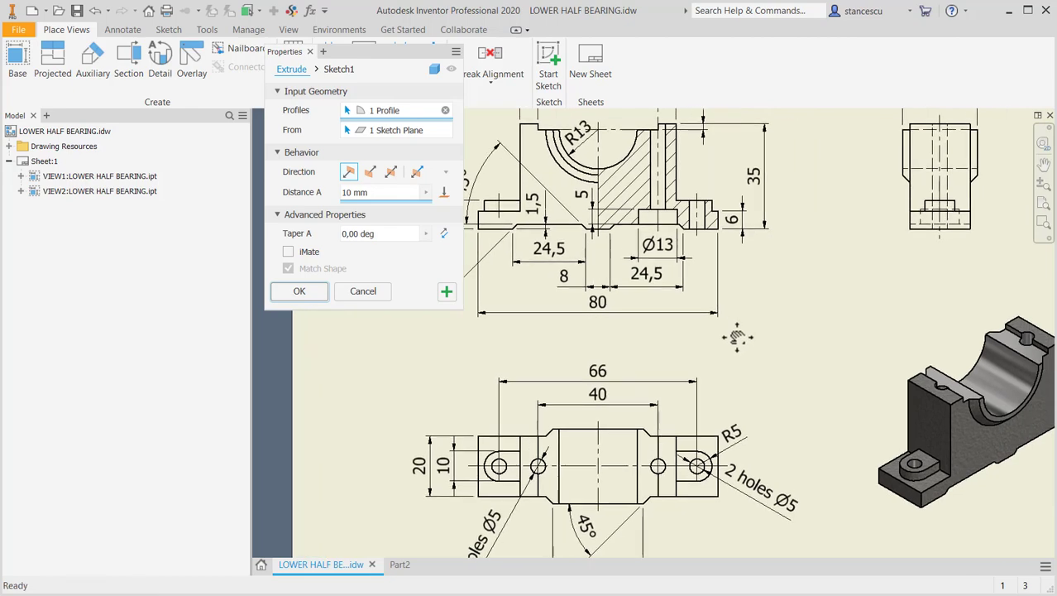
click(401, 565)
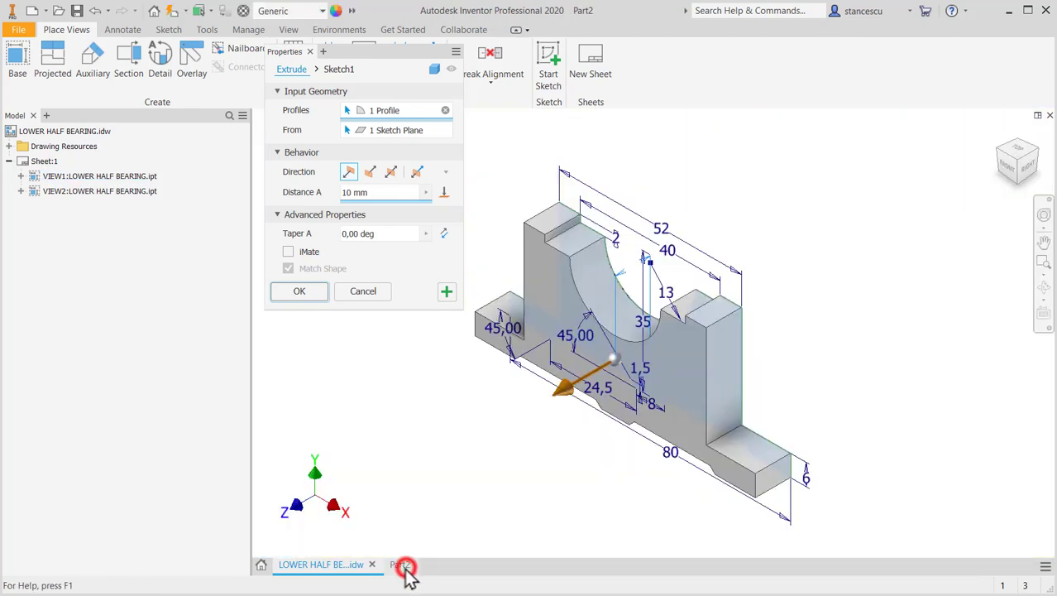
click(384, 191)
text(2)
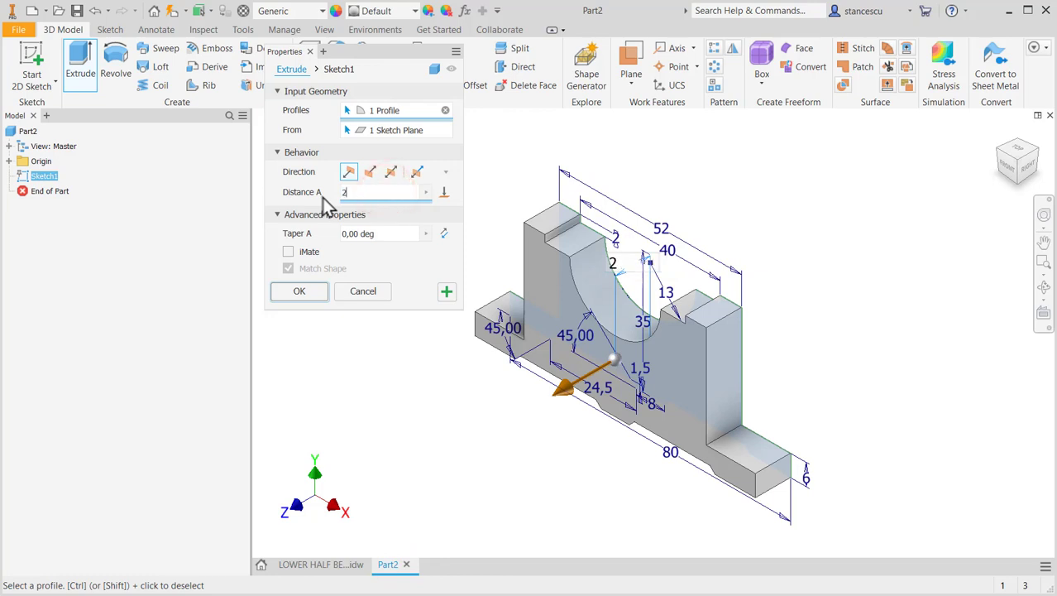
text(0)
click(390, 171)
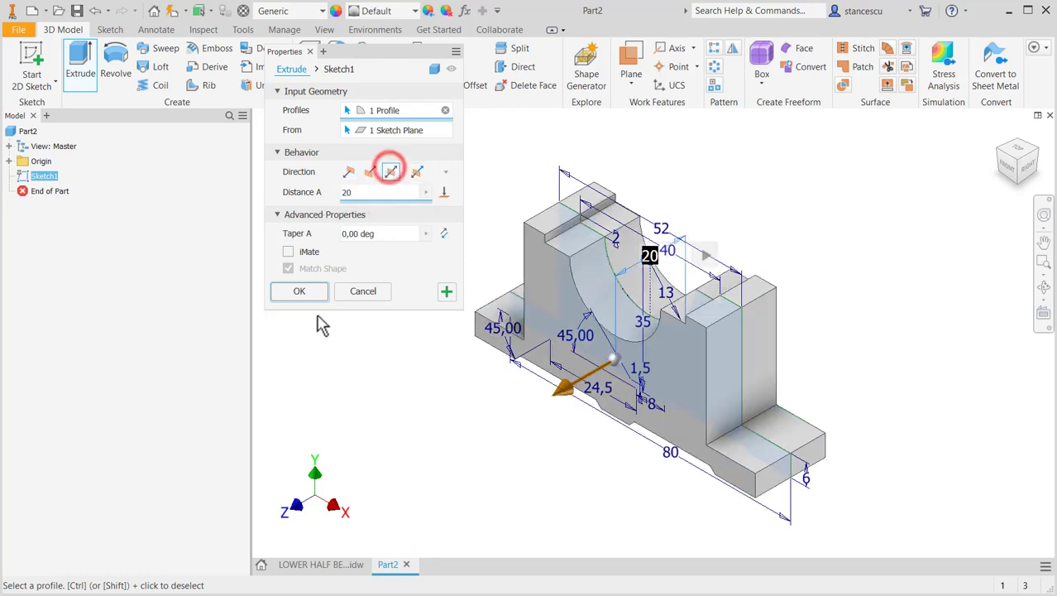
click(299, 292)
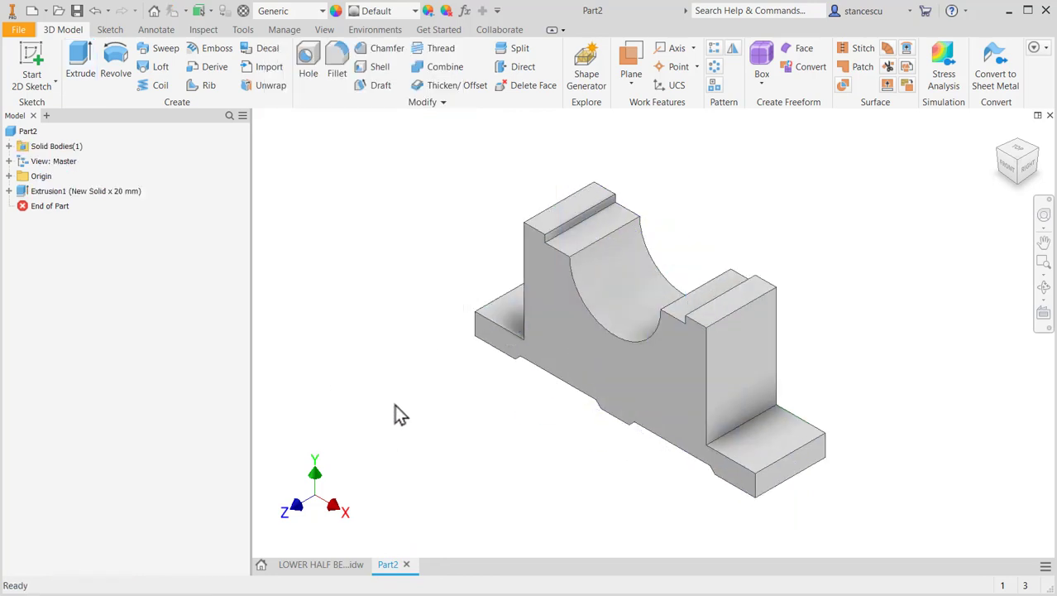
key(F6)
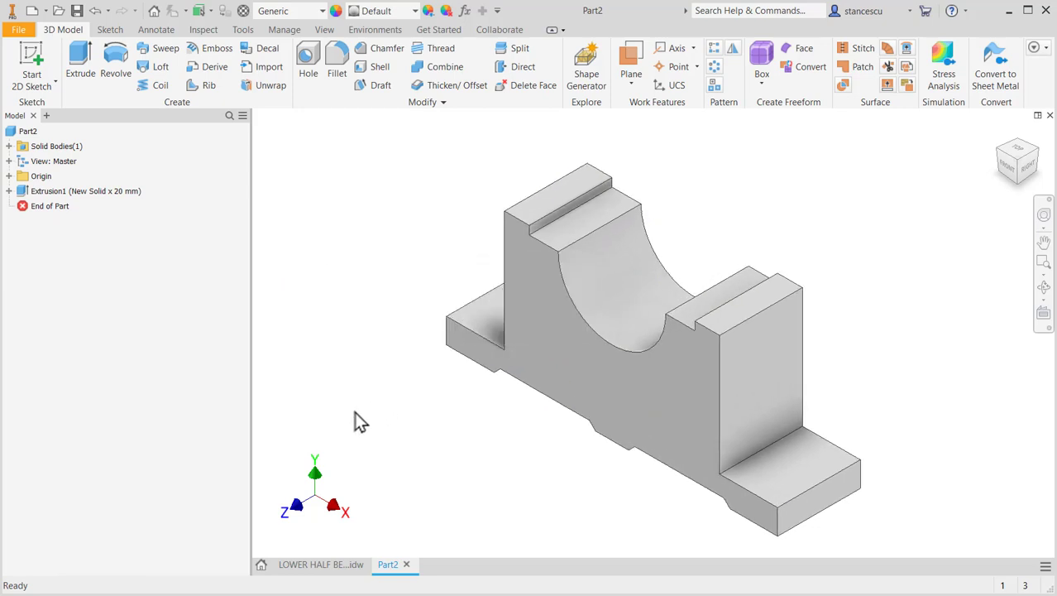
Step: Check the spacing of the base flange holes in the LOWER HALF BEARING drawing's plan view and return to Part2
click(331, 565)
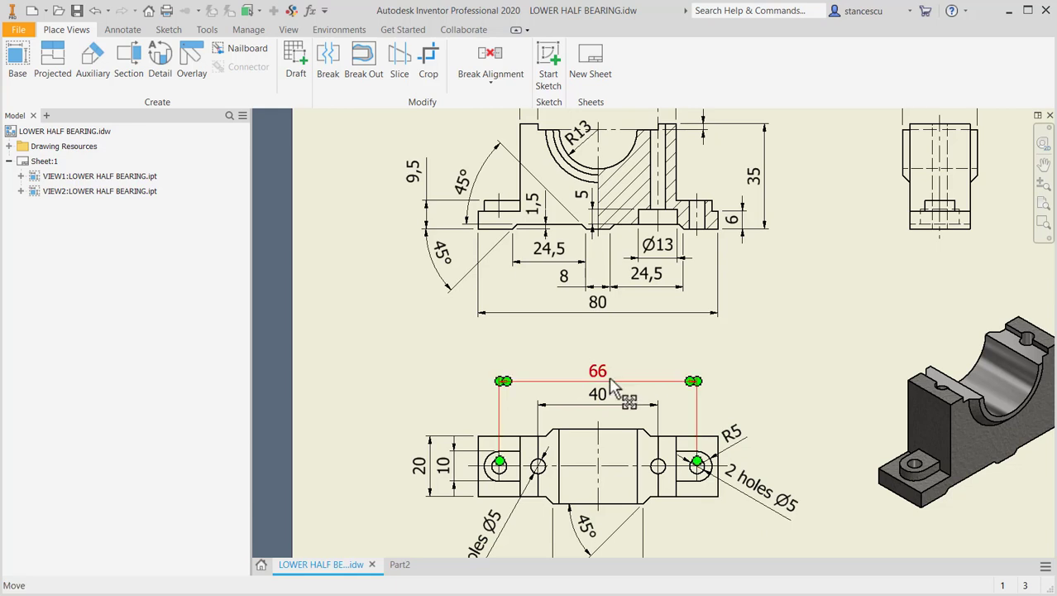
click(401, 566)
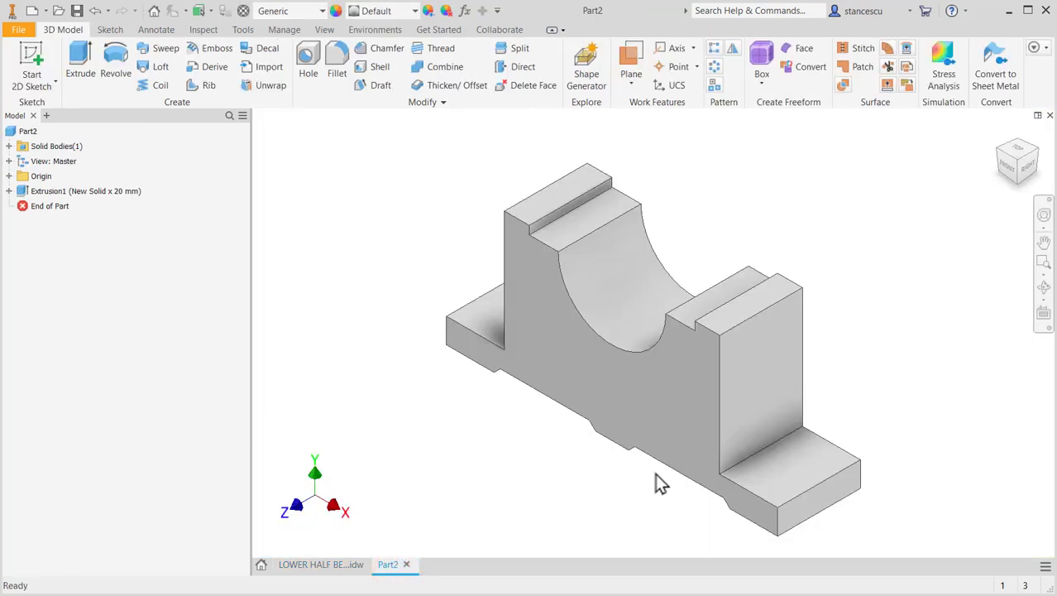
Step: Sketch an open U-shaped profile on the right base flange's top face, with about 6.4 mm straight sides and a tangent arc of about 4.4 mm radius
click(776, 468)
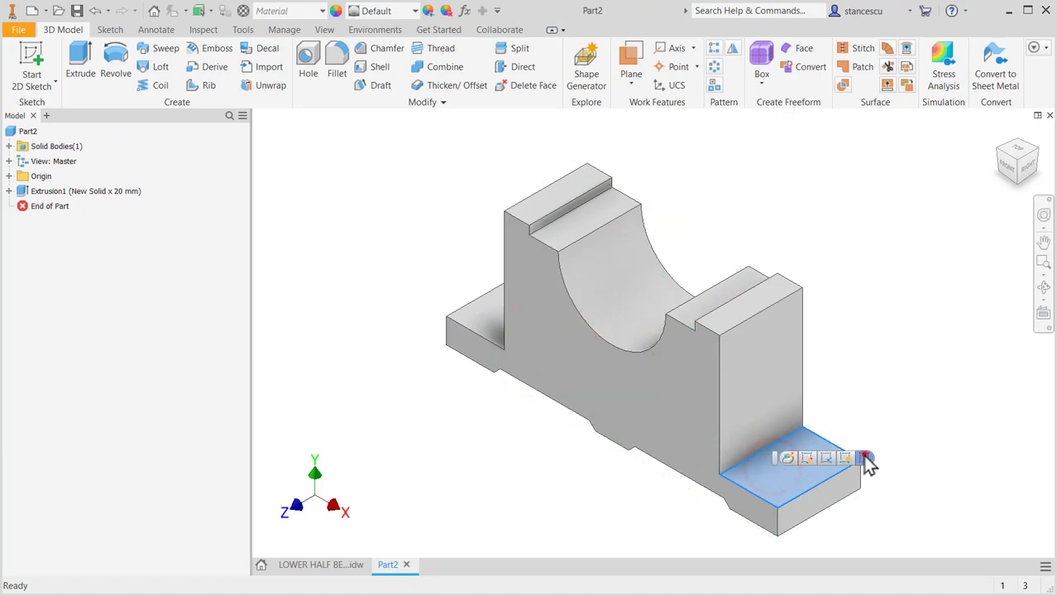
click(865, 458)
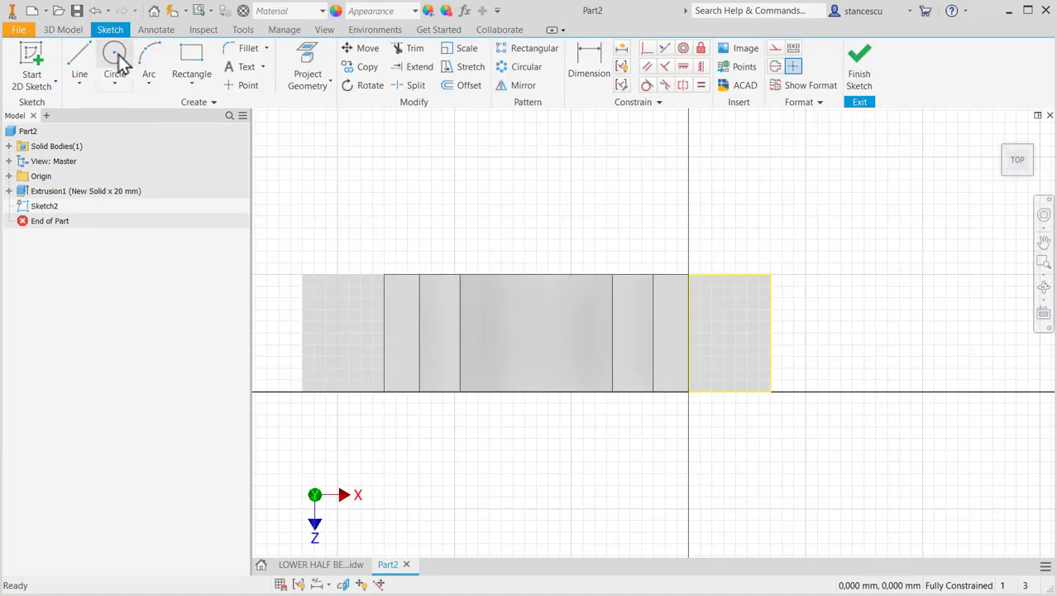
click(80, 56)
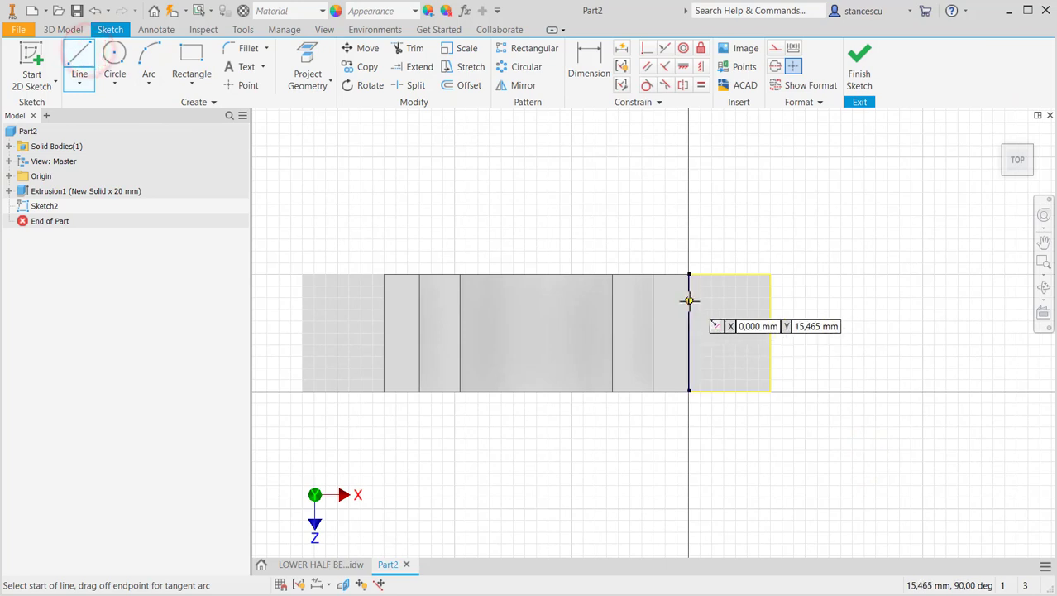
click(690, 301)
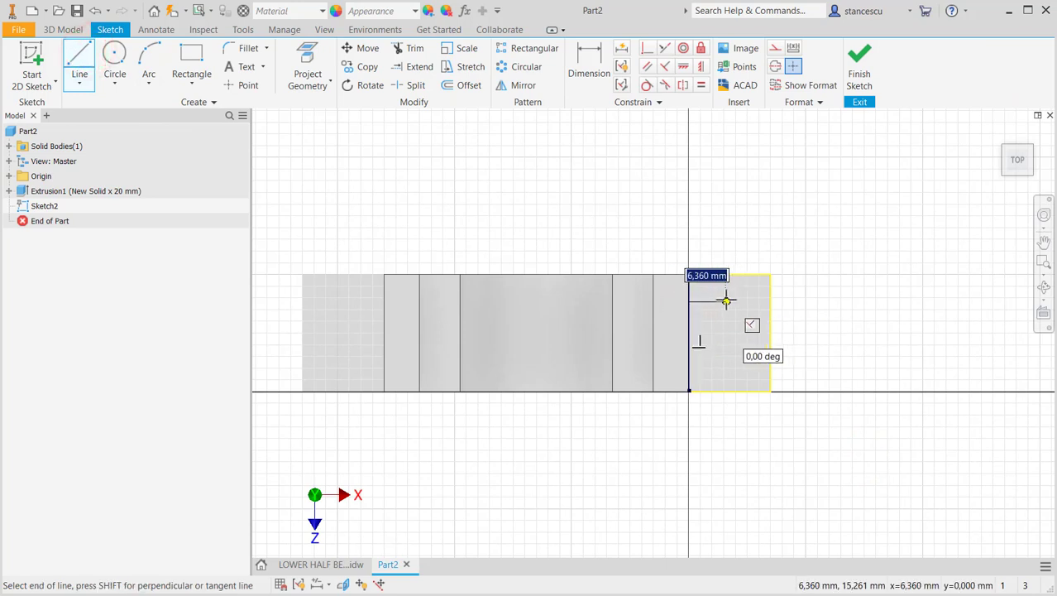
click(726, 300)
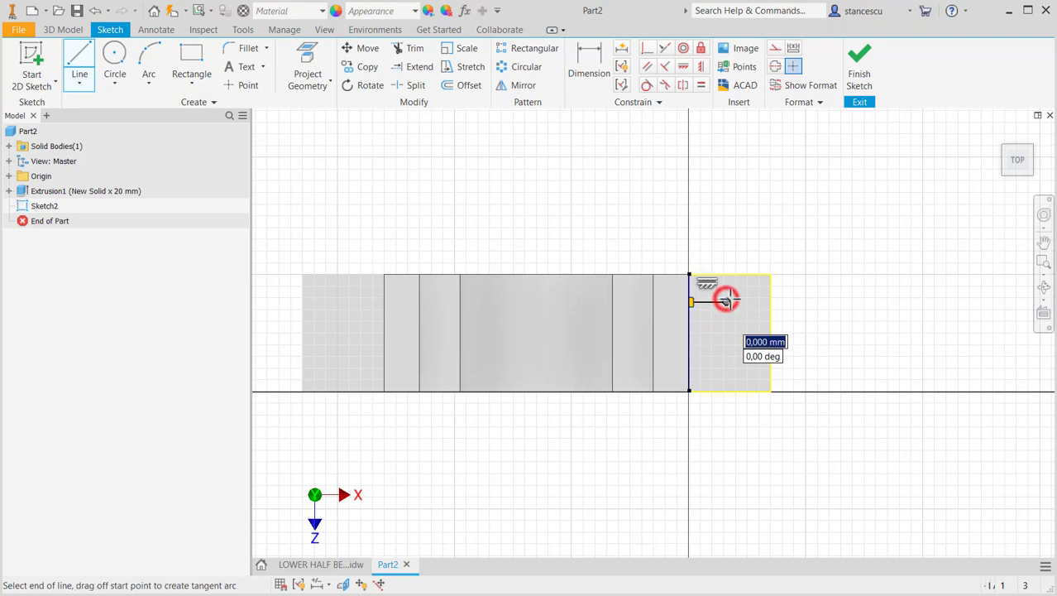
drag(726, 301, 726, 354)
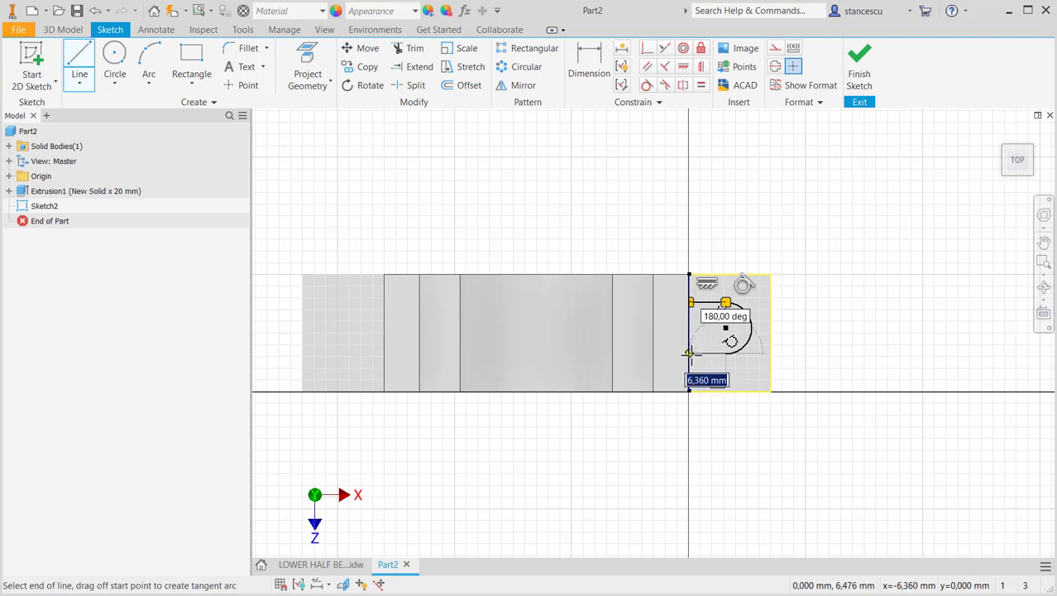
click(690, 354)
click(689, 390)
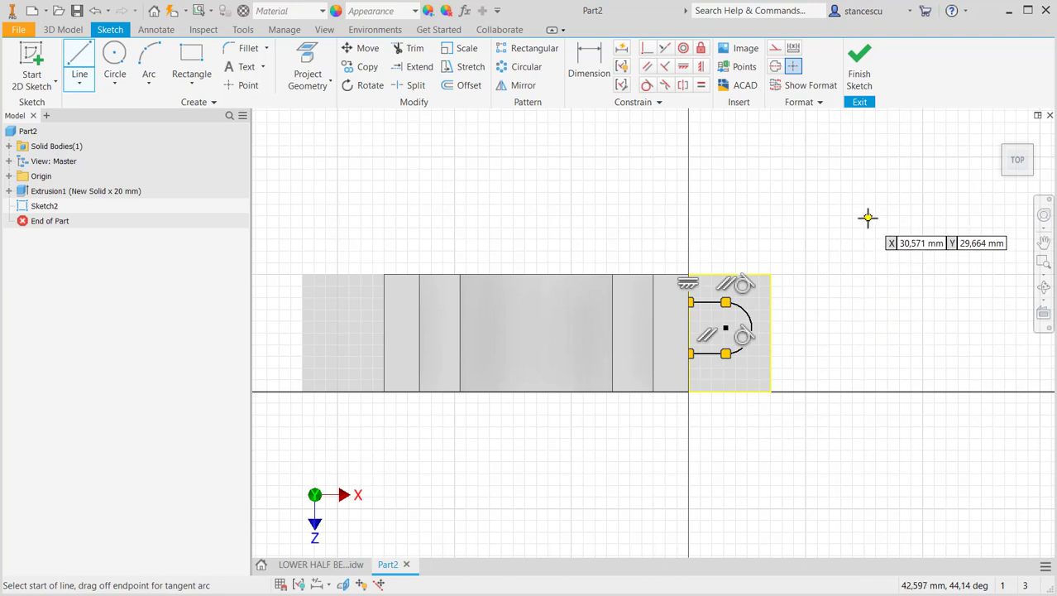
Step: Slice the graphics at the sketch plane and align the arc's centre horizontally with the projected origin point
key(F7)
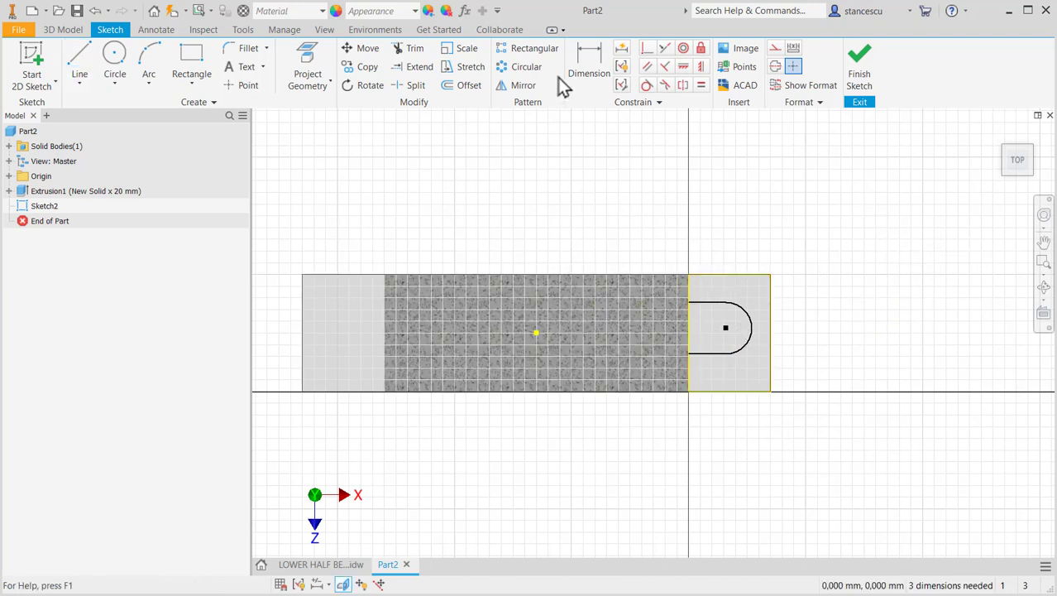
click(591, 58)
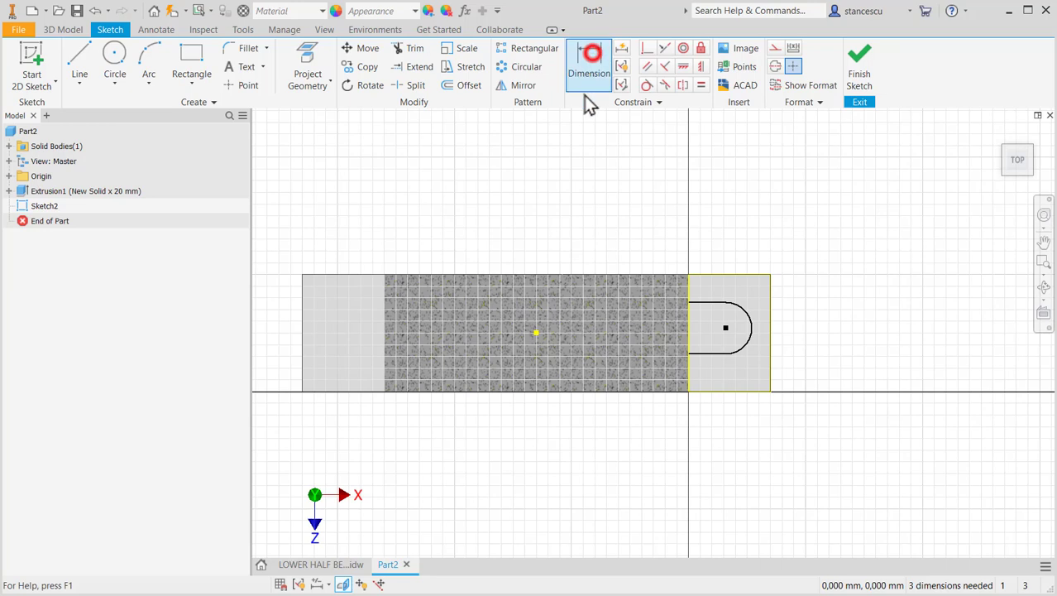
click(684, 68)
click(536, 333)
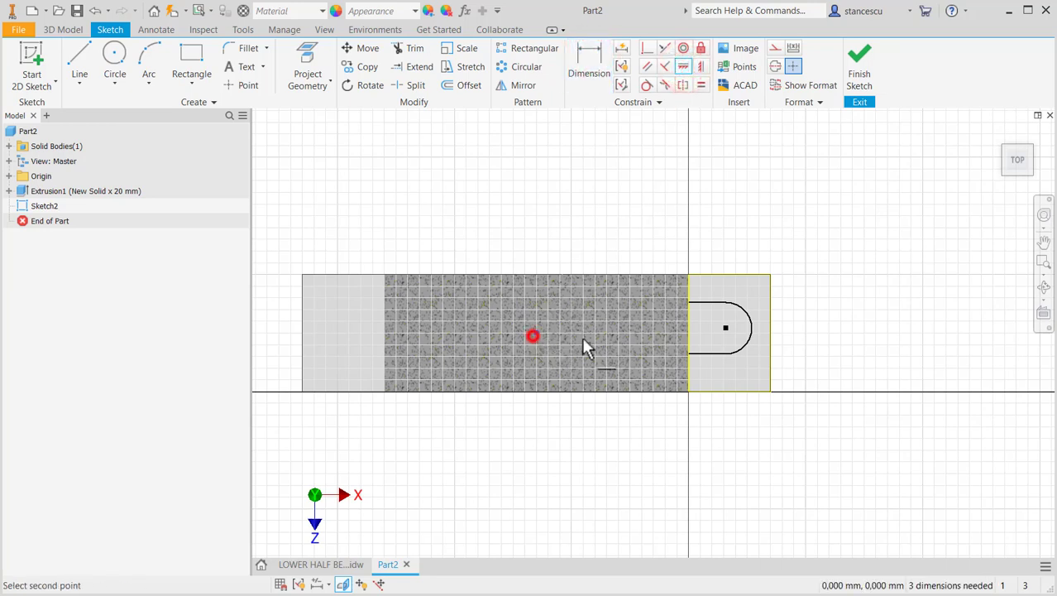
click(726, 329)
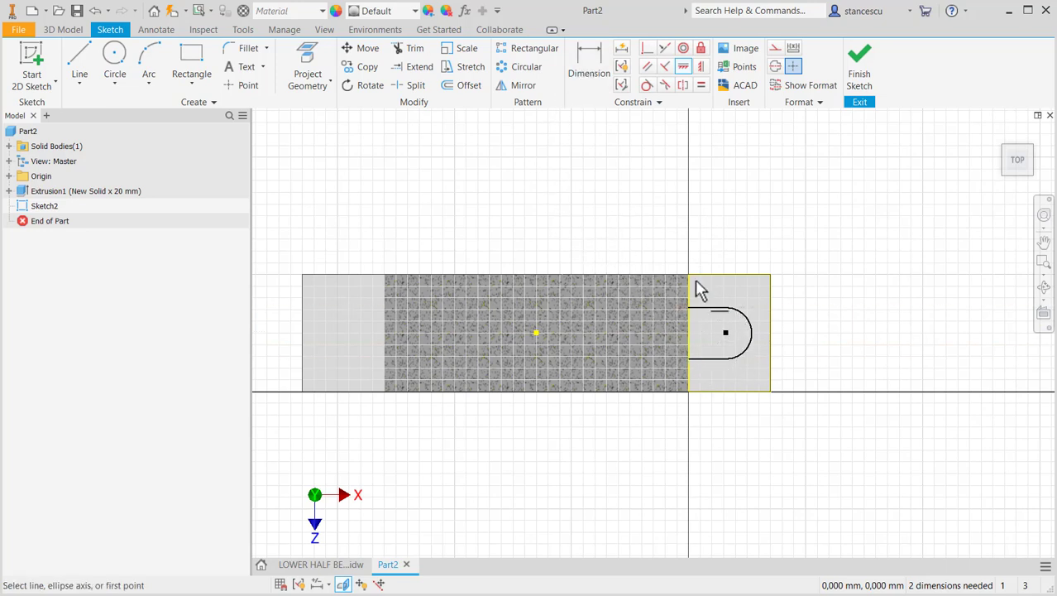
Step: Dimension the radius of the U-shaped profile's arc at 5 mm
click(585, 62)
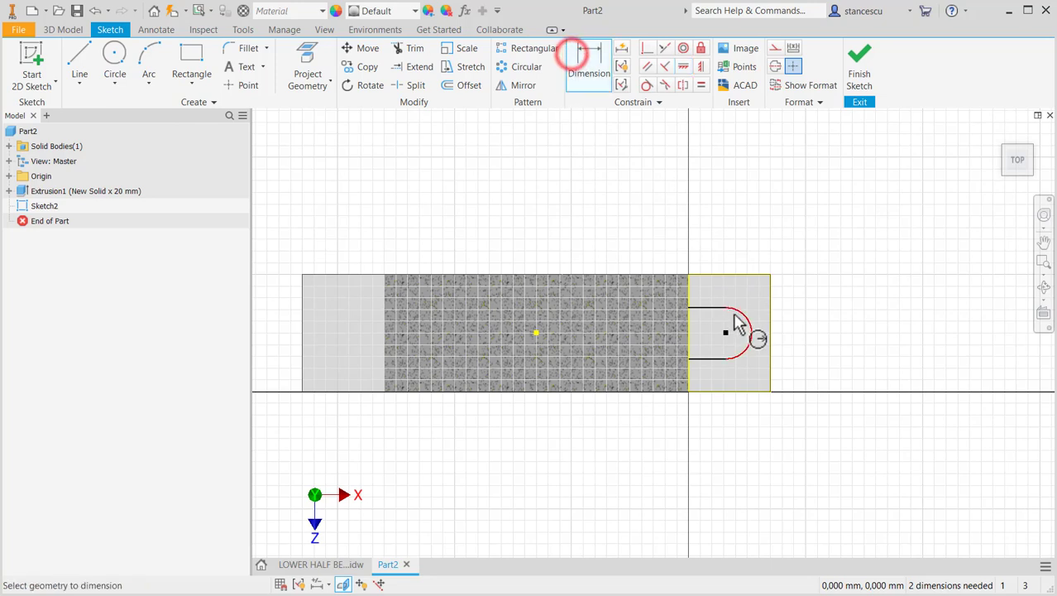
click(744, 324)
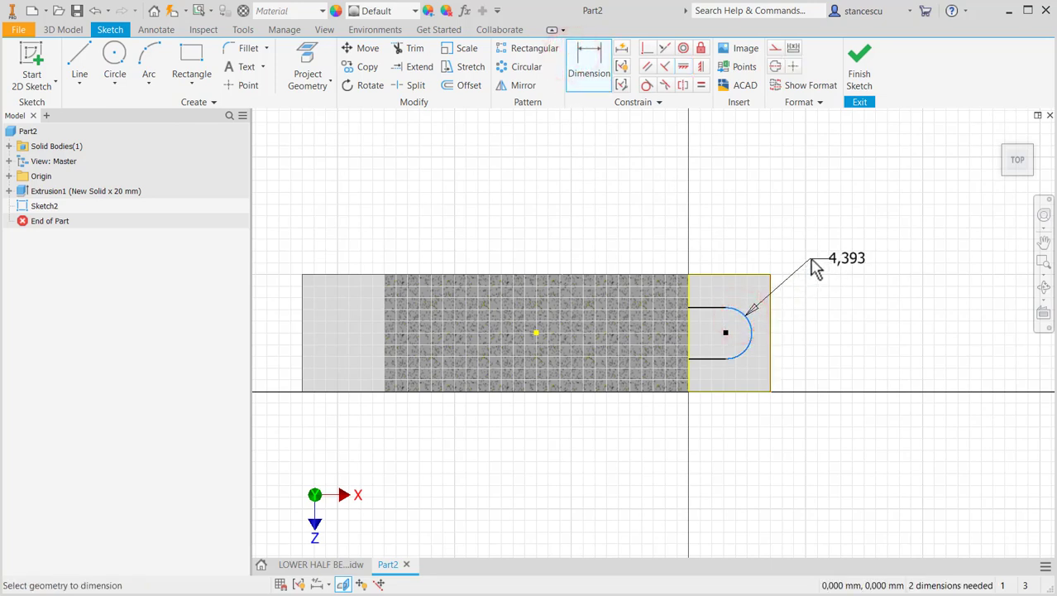
text(5)
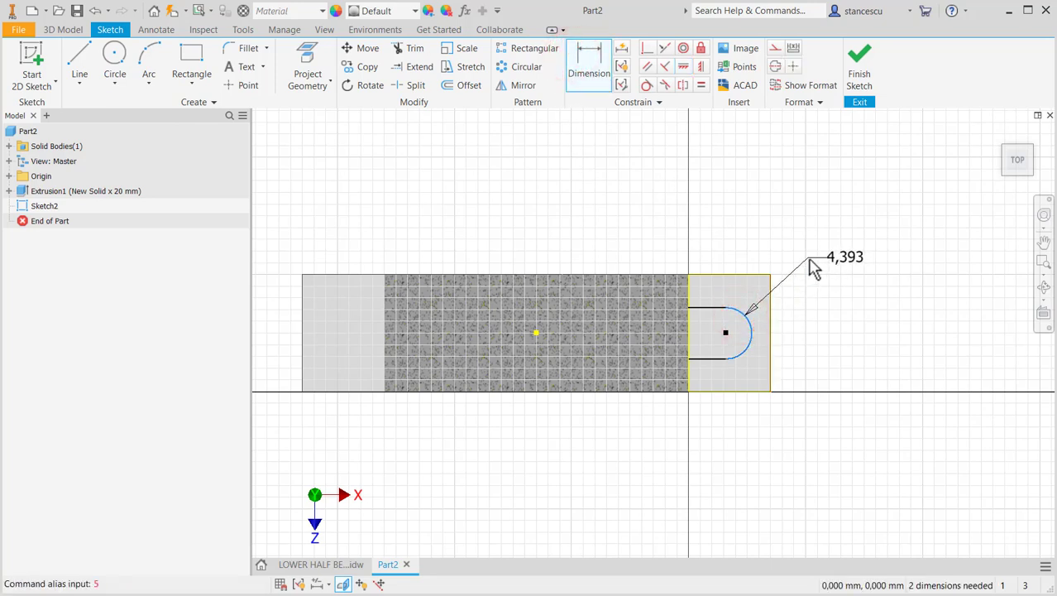
click(812, 267)
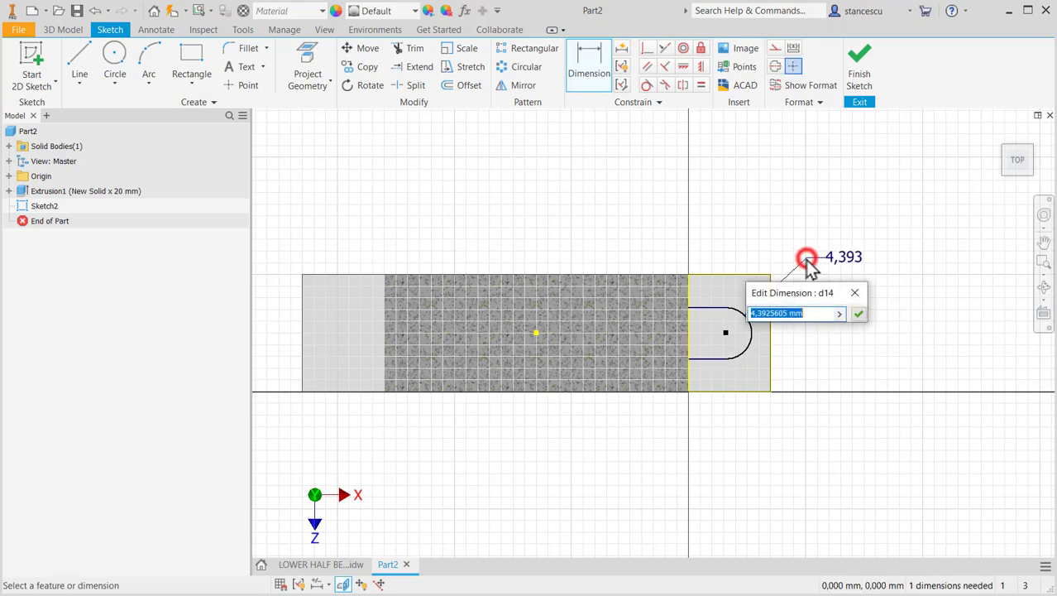
key(Return)
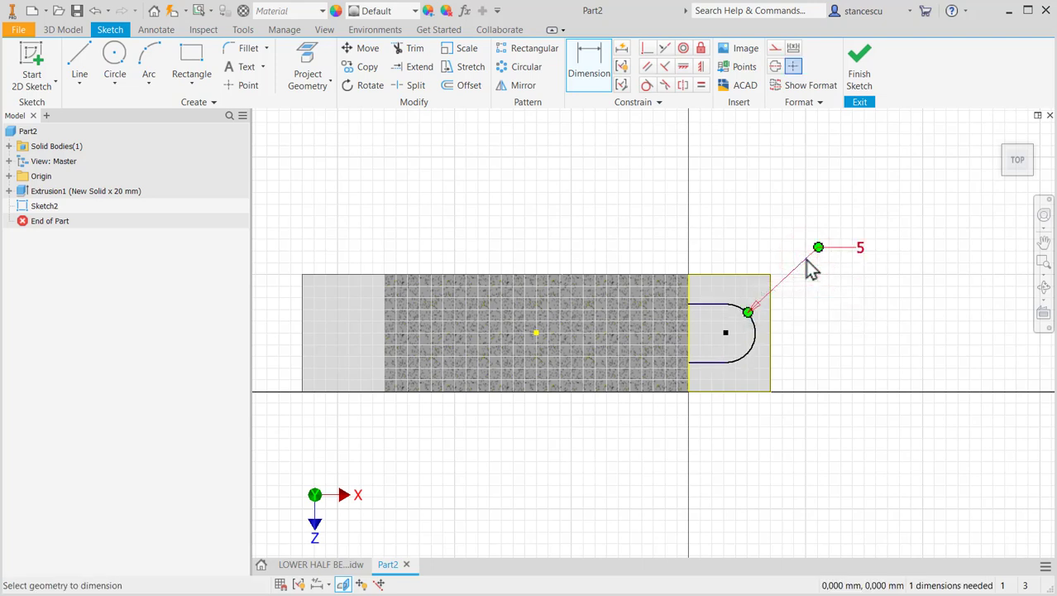
Step: Dimension the horizontal distance from the origin point to the arc's centre as 66/2 mm and finish the sketch
click(535, 331)
click(722, 334)
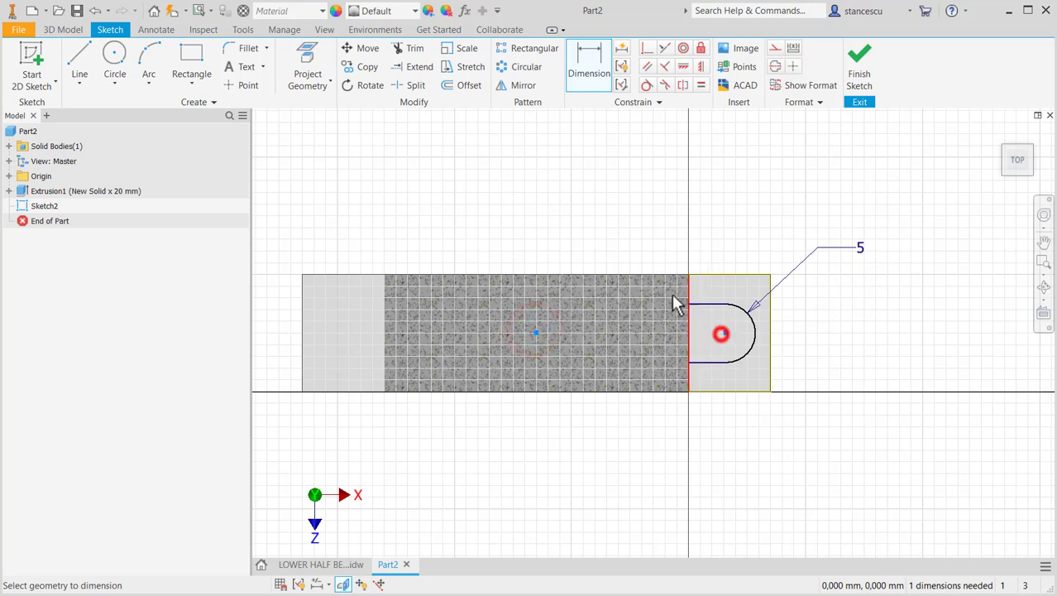
click(620, 221)
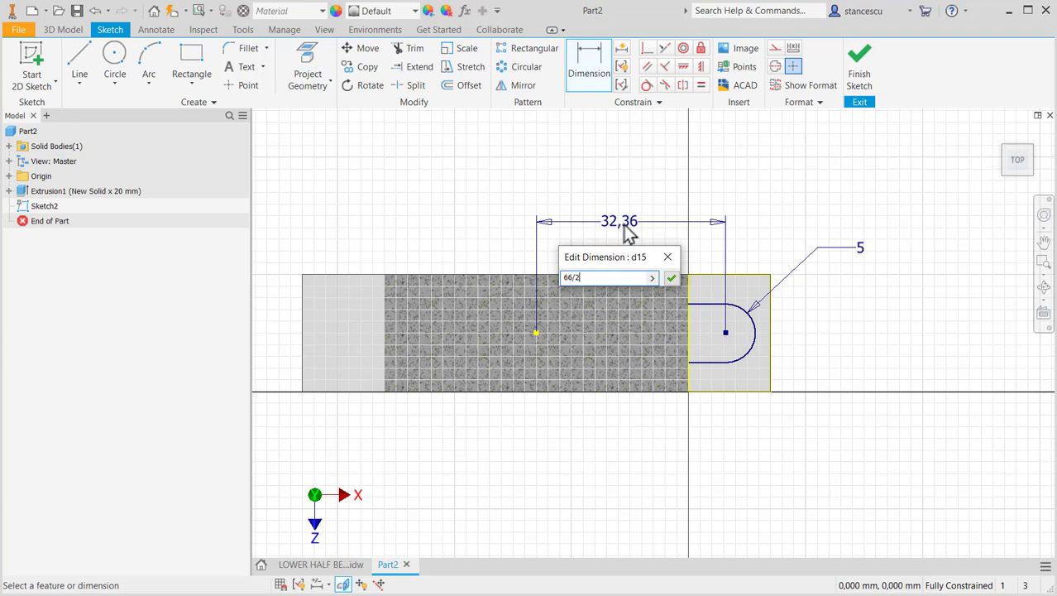
key(Return)
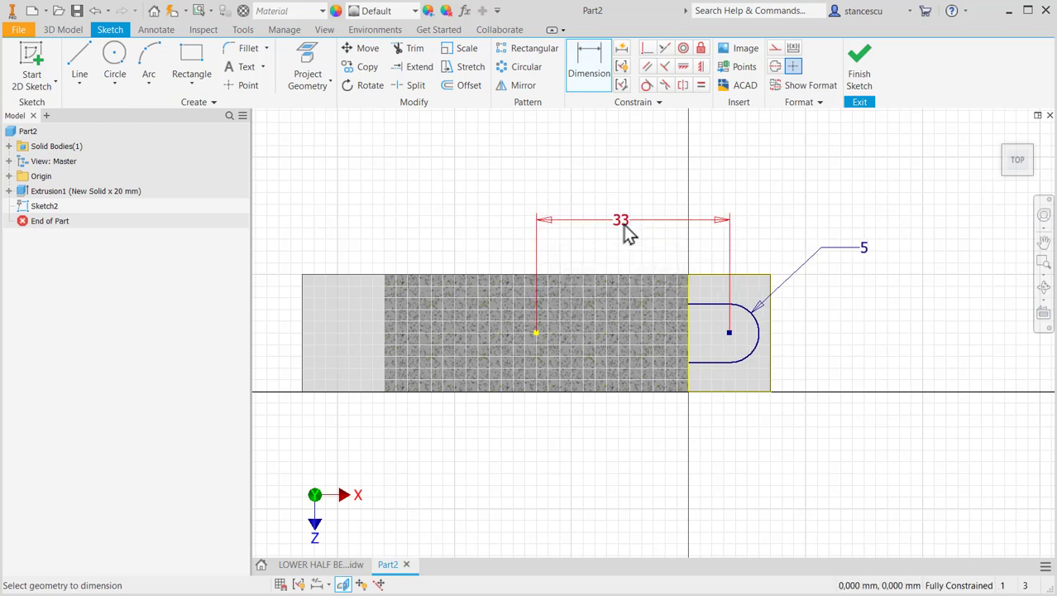
click(864, 66)
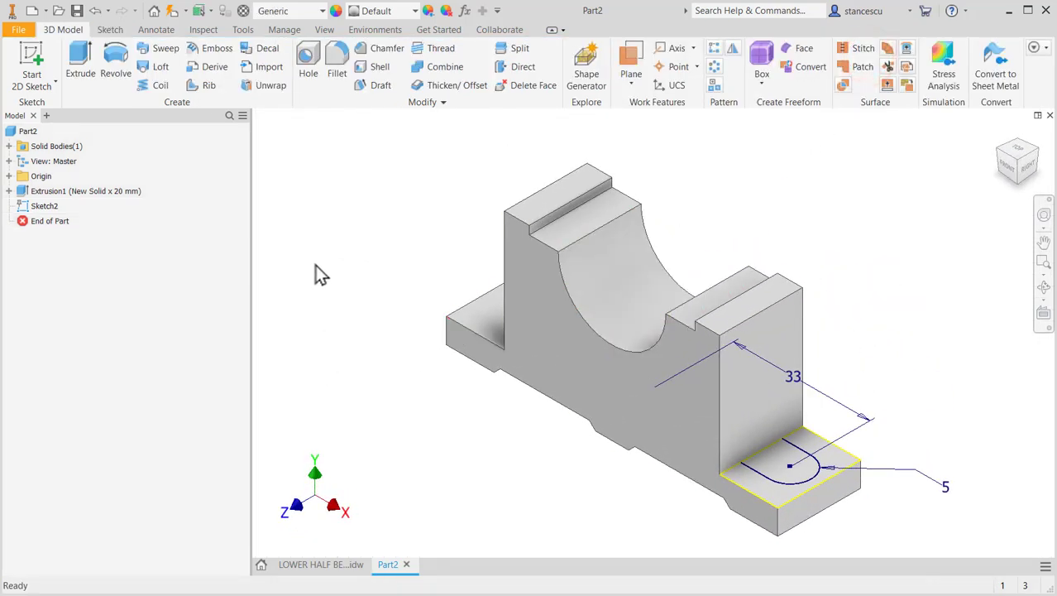
Step: Check the base flange and raised pad heights in the LOWER HALF BEARING drawing's front view and return to Part2
click(331, 563)
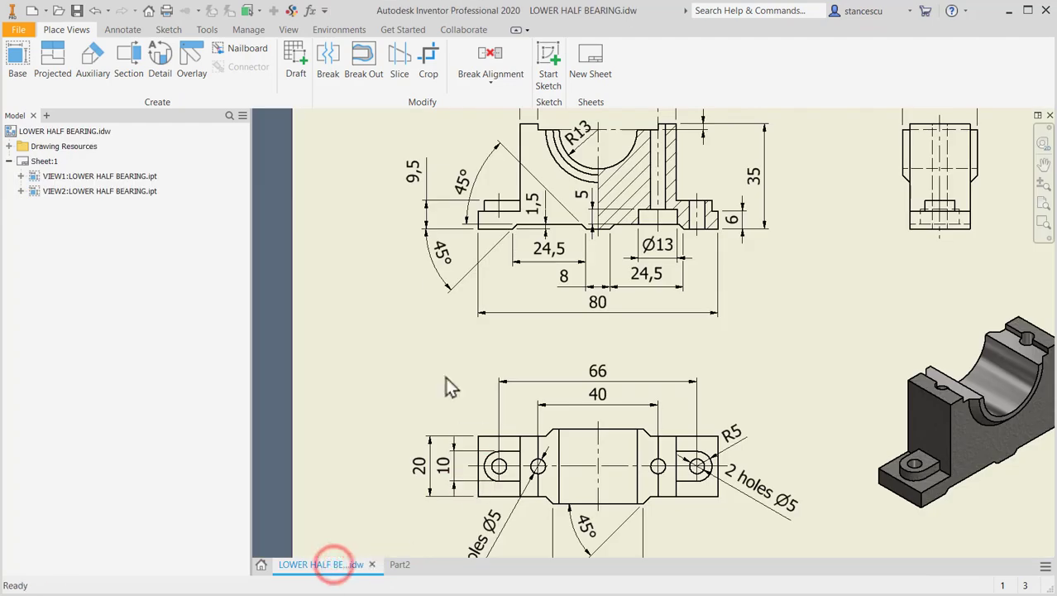
scroll(496, 227, up, 3)
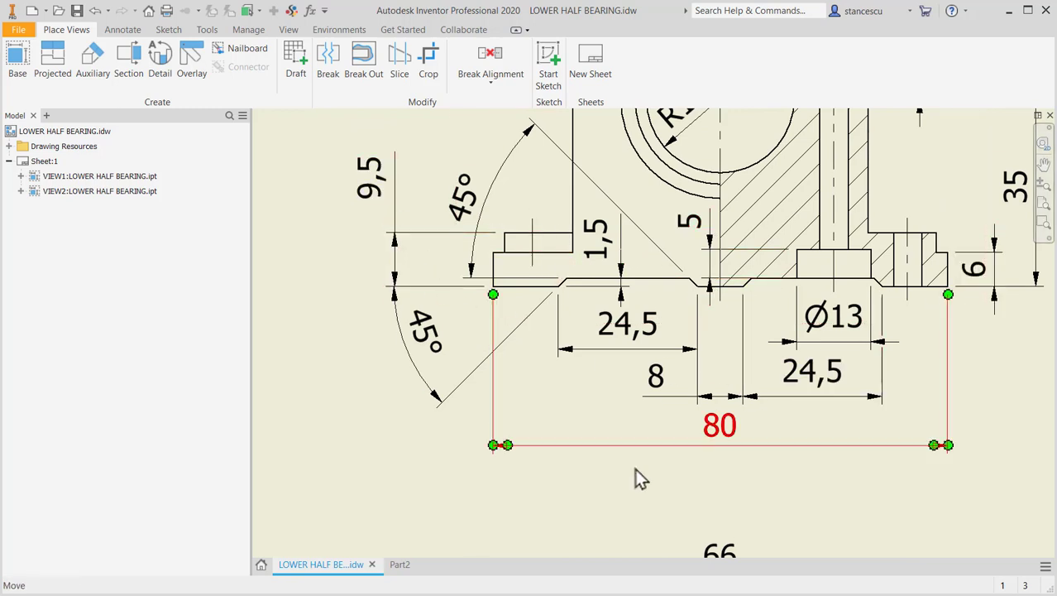
click(401, 564)
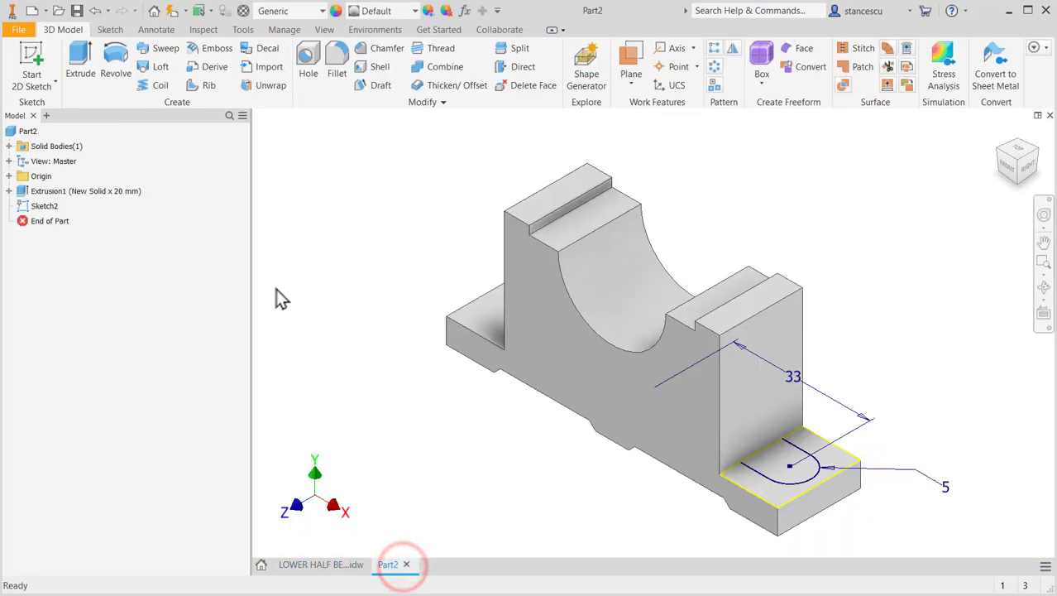
Step: Extrude the U-shaped profile upward from the flange by 9.5-6 mm, joining it to the body
click(81, 57)
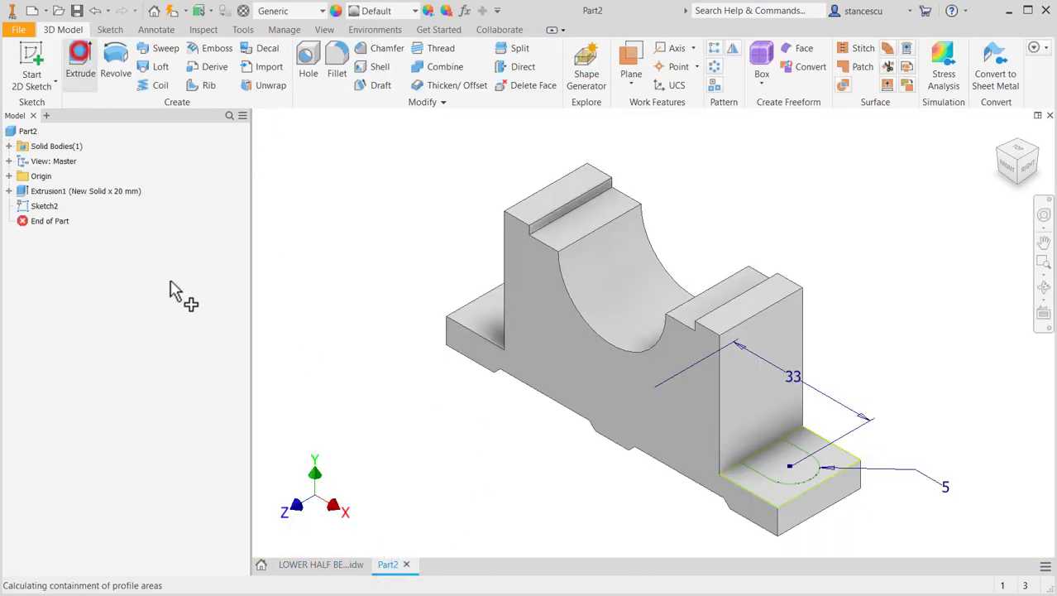
click(773, 468)
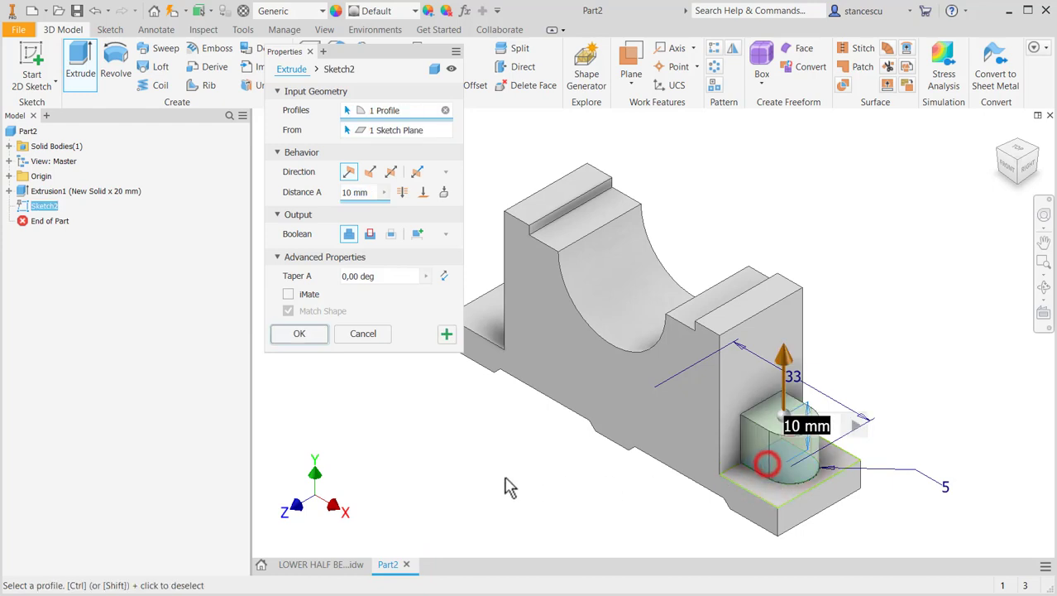
text(9.5)
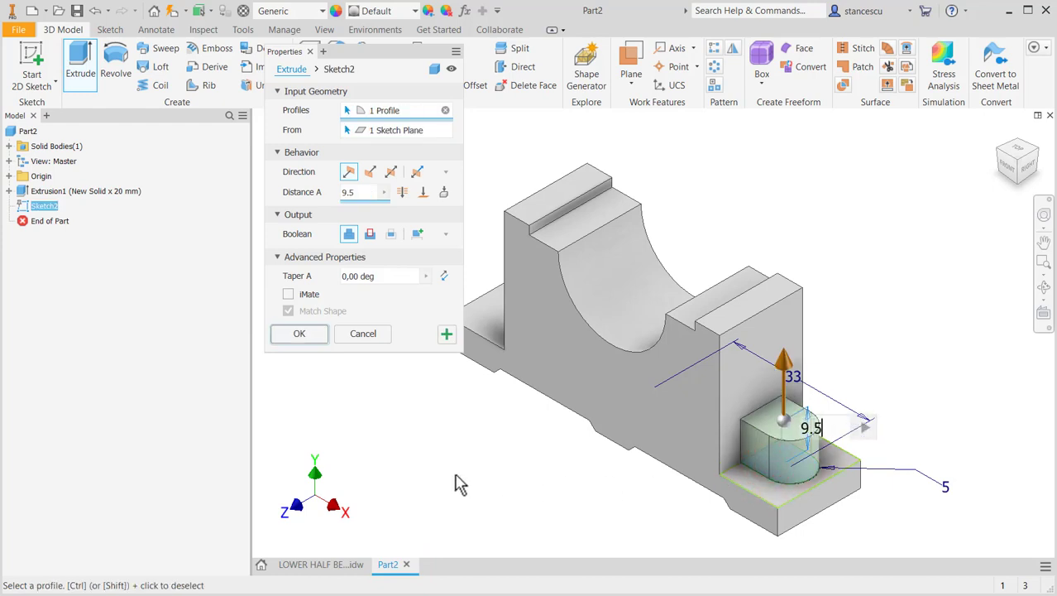
key(Return)
text(5)
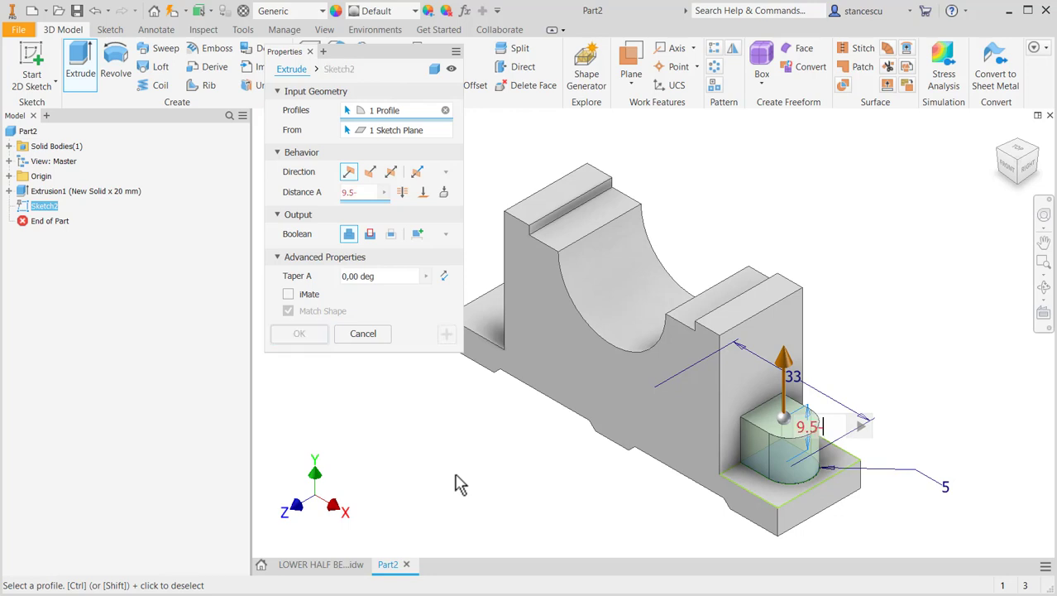
text(-6)
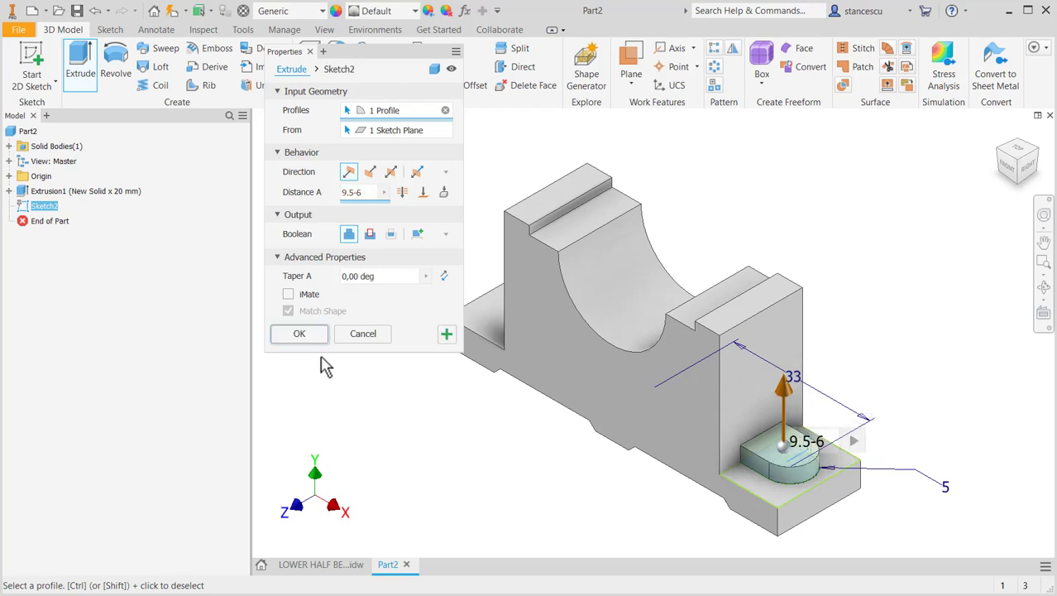
click(299, 334)
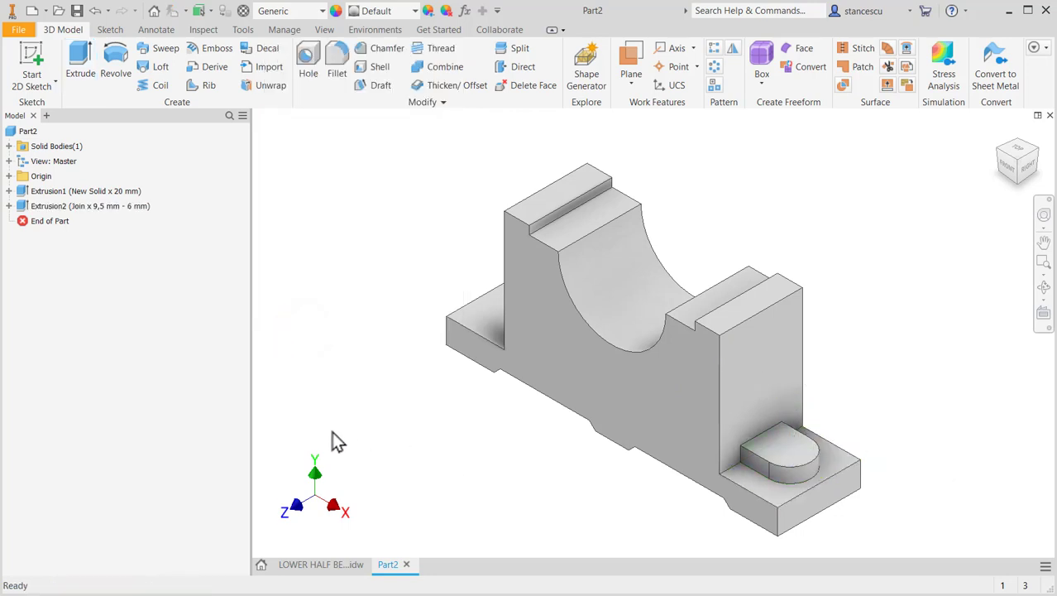
Step: Check the diameter of the flange holes in the LOWER HALF BEARING drawing's plan view and return to Part2
click(358, 567)
mouse_move(874, 360)
middle_down()
mouse_move(842, 387)
mouse_move(814, 245)
mouse_move(821, 117)
middle_up()
middle_drag(837, 401, 751, 238)
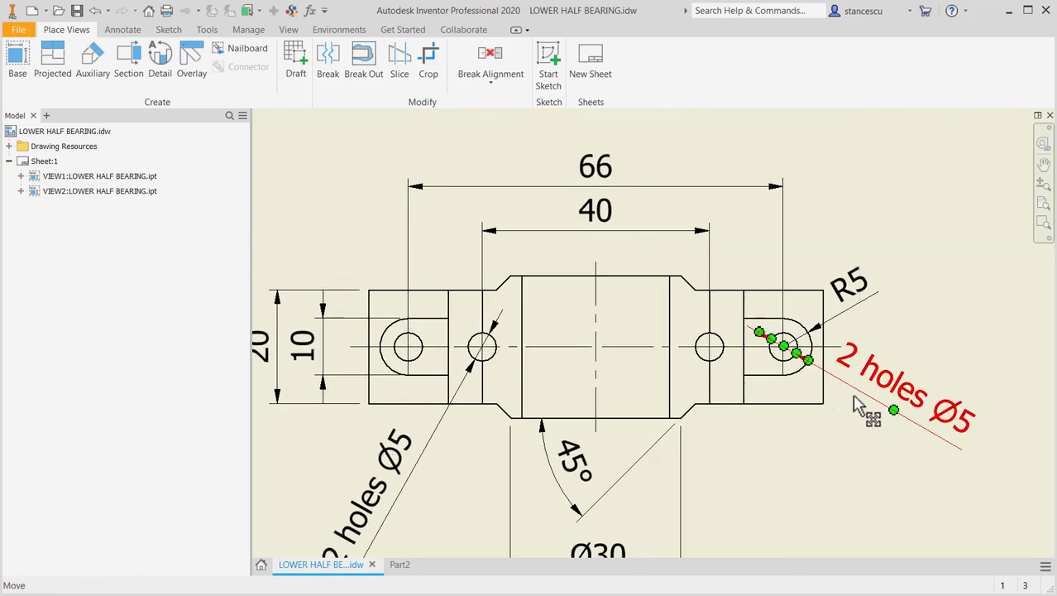
click(397, 564)
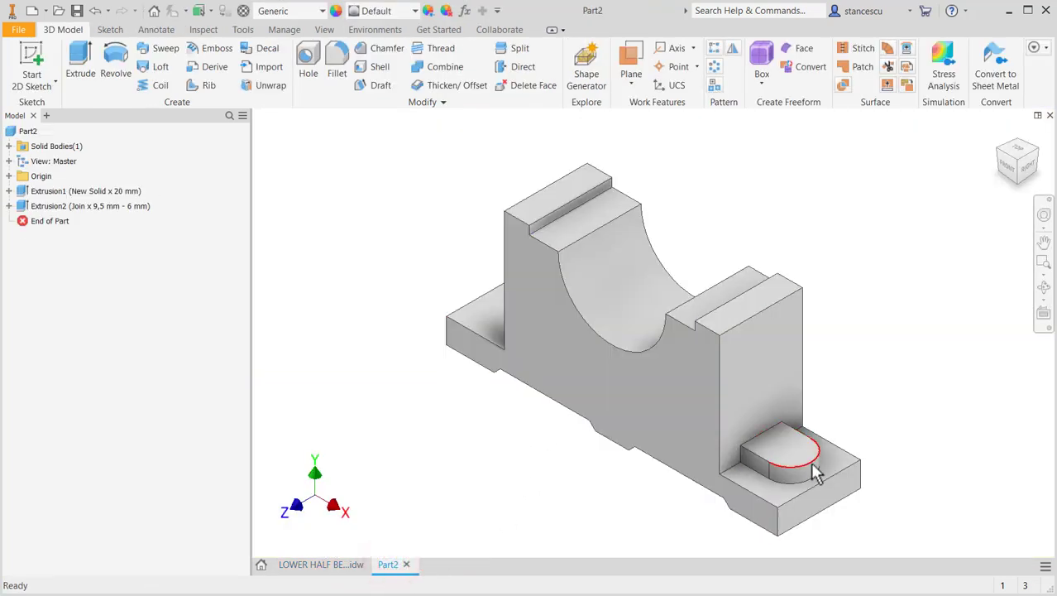
Step: Create a simple 5 mm through-all hole without a seat in the raised flange pad, concentric with the pad's rounded end
click(309, 60)
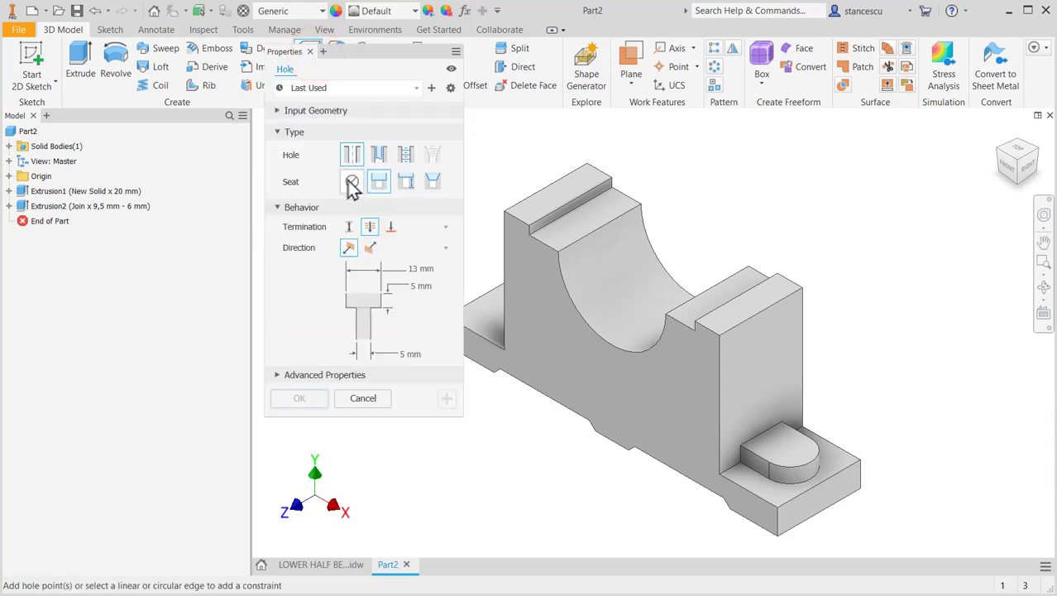
click(351, 181)
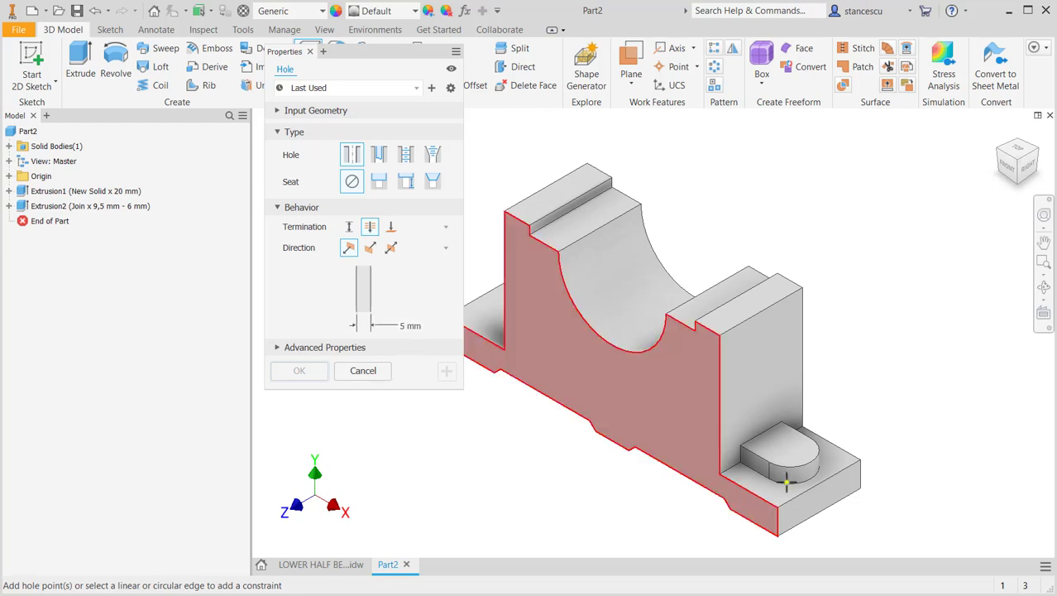
click(786, 449)
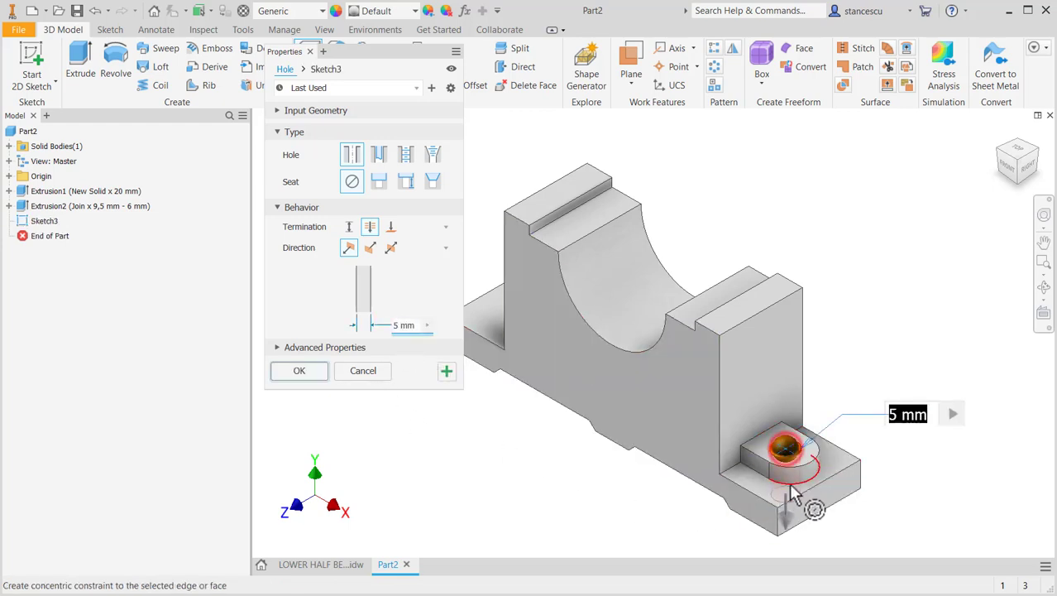
click(797, 479)
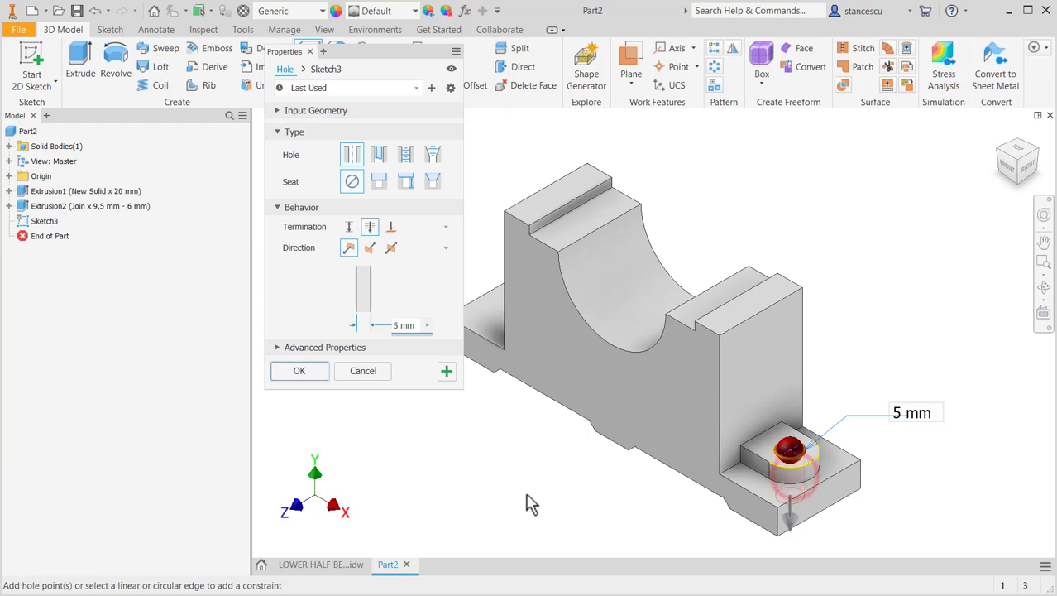
click(296, 374)
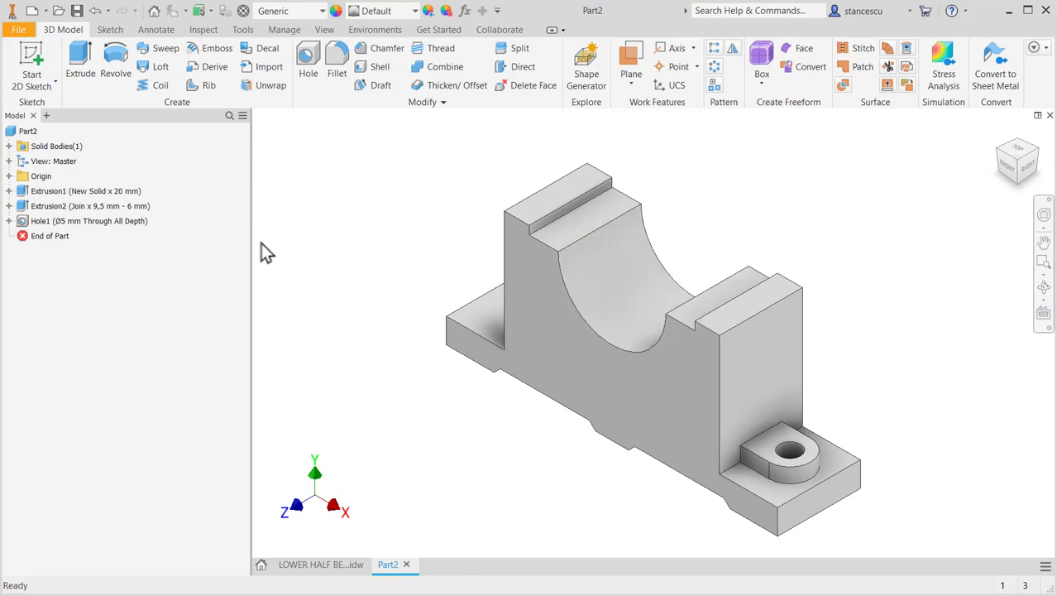
Step: Mirror the raised pad (Extrusion2) and its hole (Hole1) about the YZ origin plane
click(8, 177)
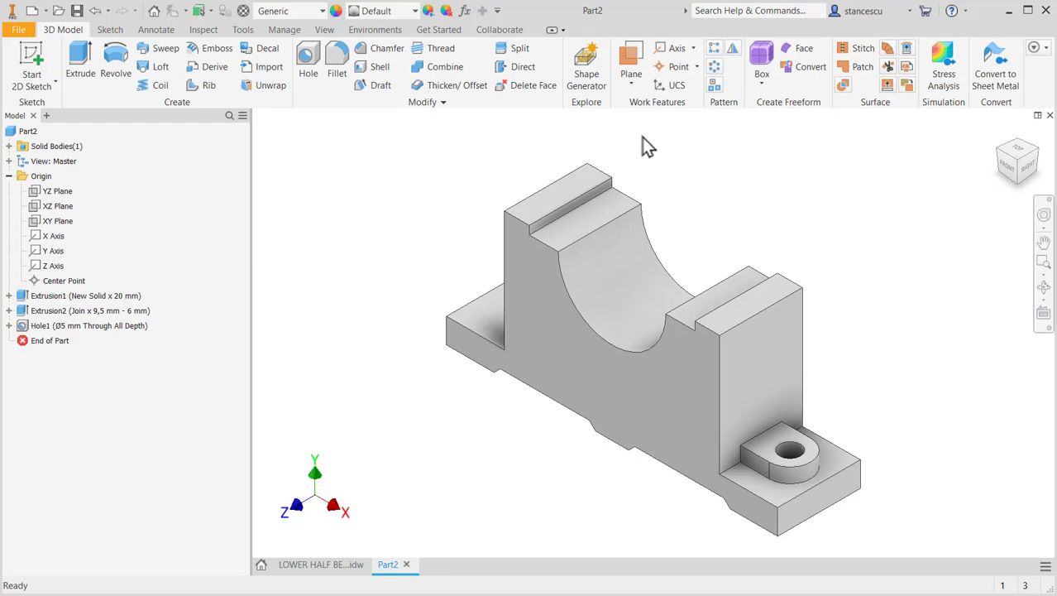
click(733, 52)
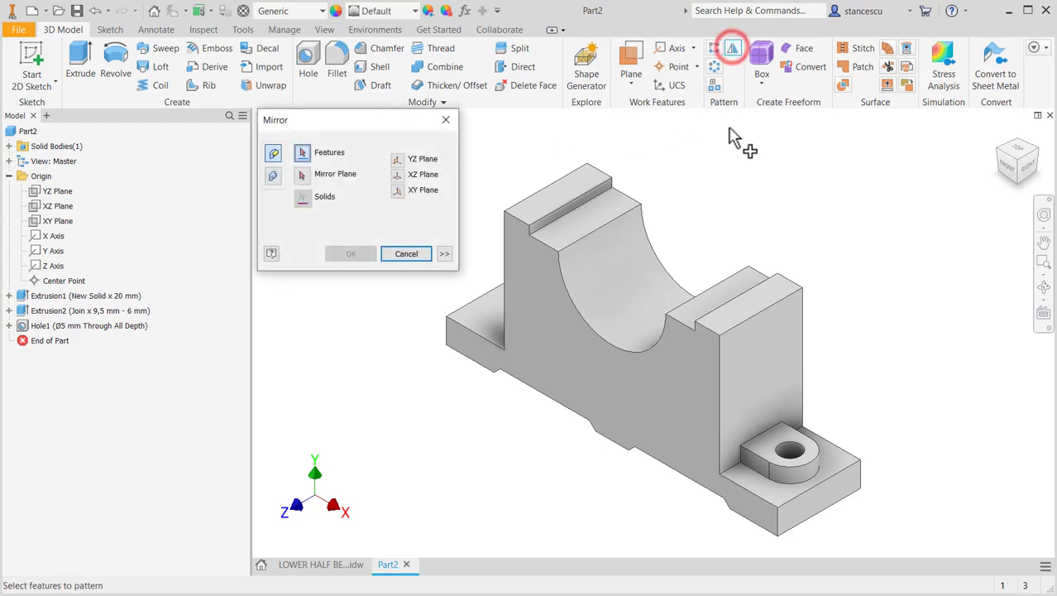
click(37, 313)
ctrl+click(40, 326)
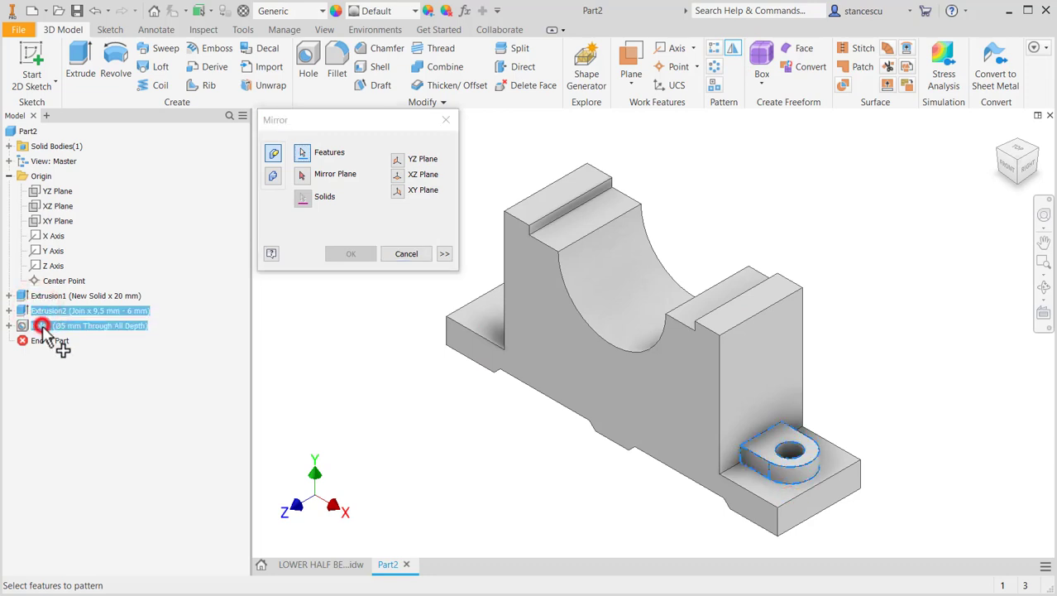
click(301, 174)
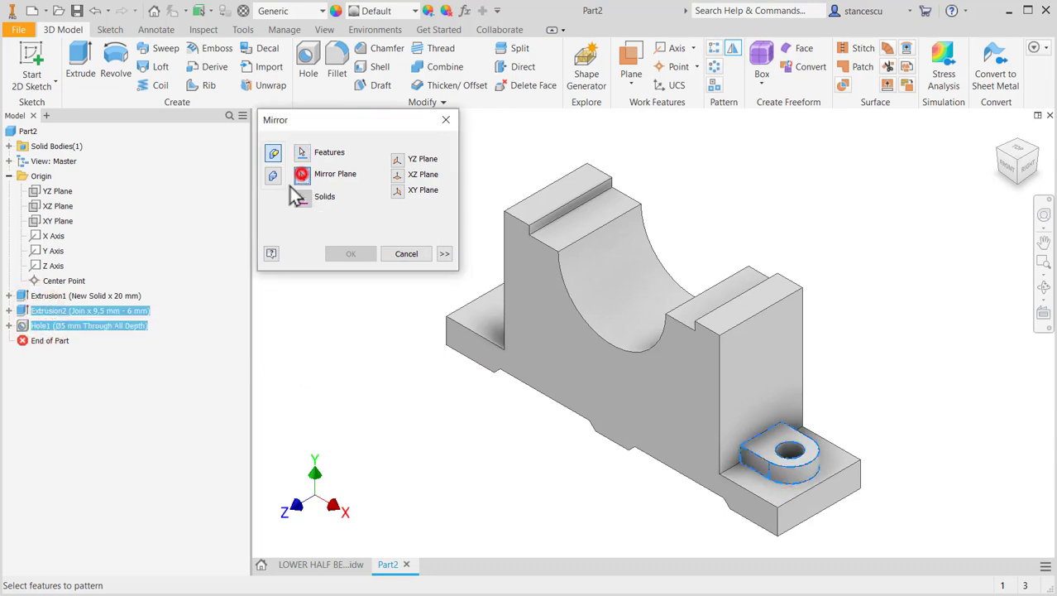
click(38, 191)
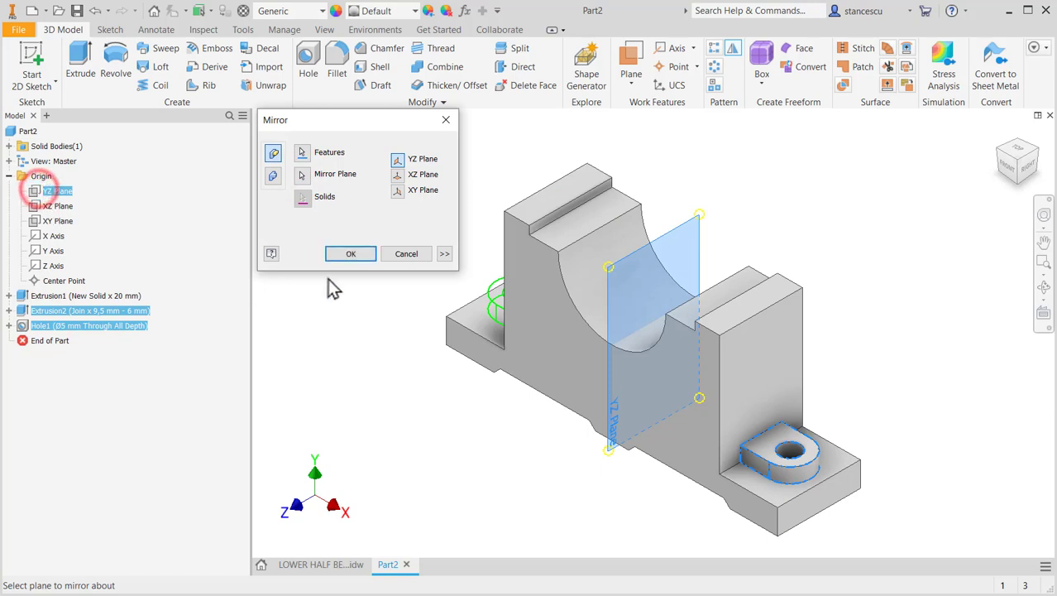
click(351, 254)
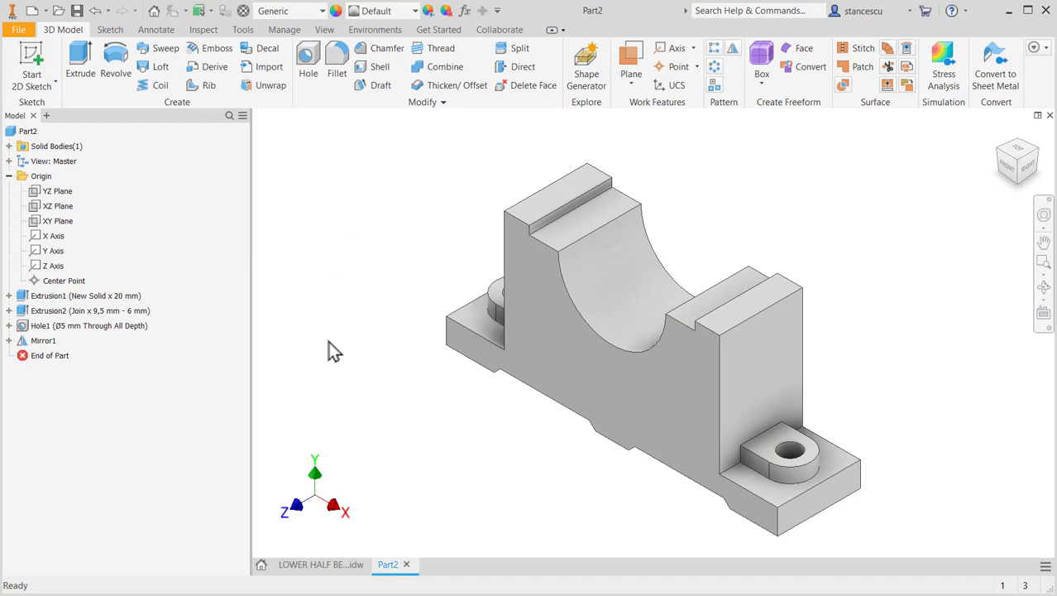
Step: Examine the chamfered boss around the bore in the LOWER HALF BEARING drawing's isometric and plan views, including its dimensions, and return to Part2
click(323, 566)
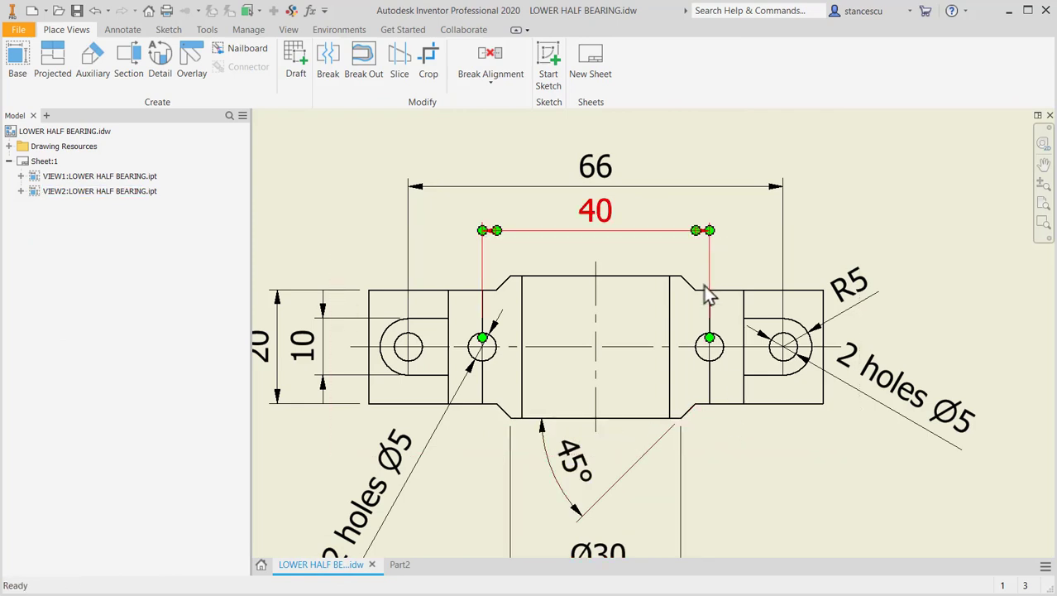
scroll(703, 295, down, 2)
scroll(850, 308, up, 1)
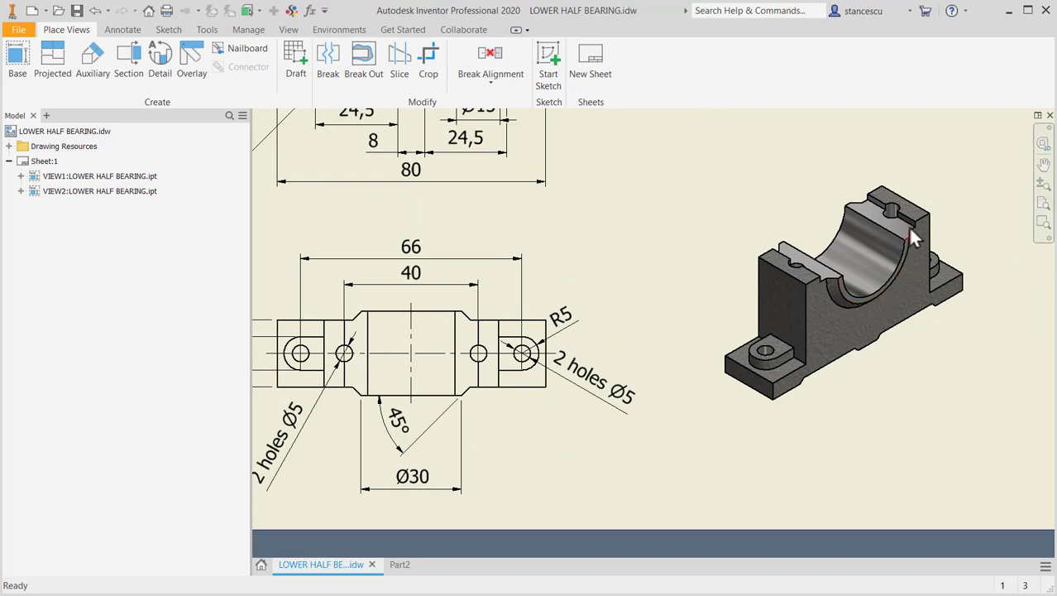
scroll(906, 247, down, 2)
scroll(887, 257, up, 4)
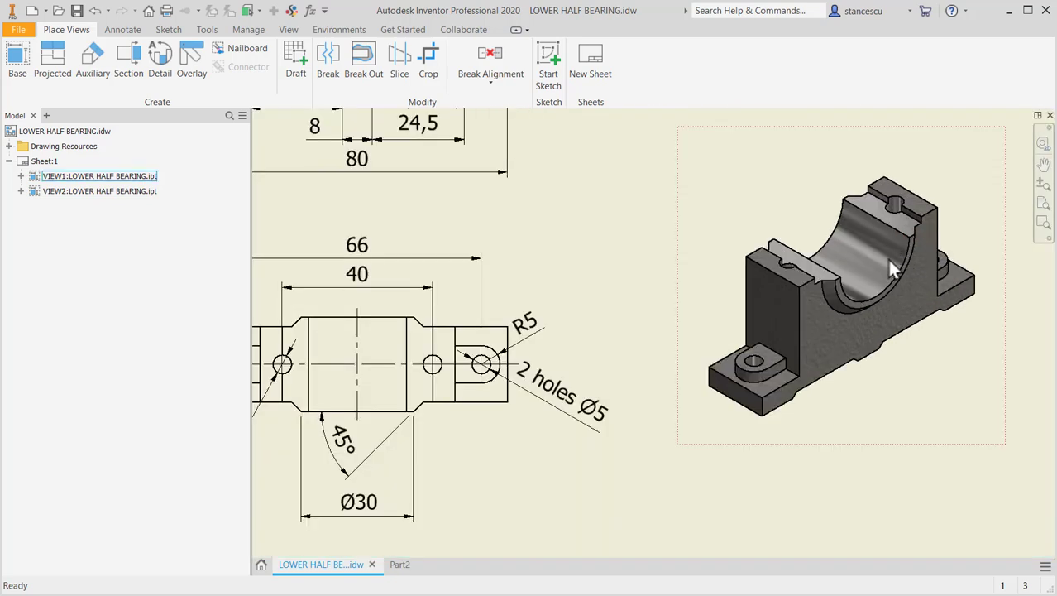
mouse_move(870, 302)
middle_down()
mouse_move(815, 299)
mouse_move(793, 324)
middle_up()
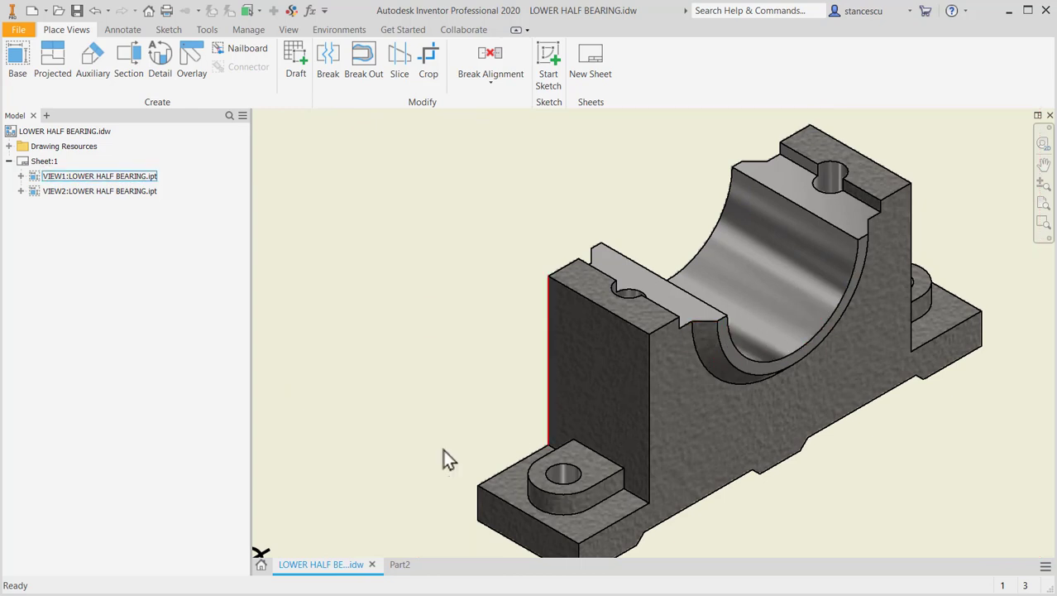
mouse_move(437, 449)
middle_down()
mouse_move(719, 427)
mouse_move(752, 364)
mouse_move(716, 461)
middle_up()
scroll(753, 364, up, 3)
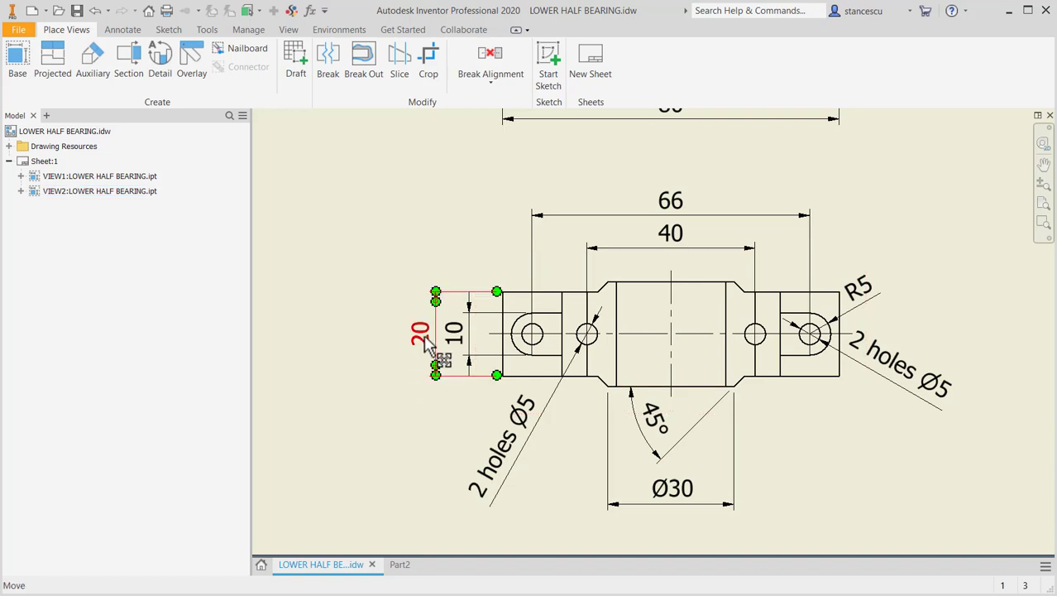
scroll(739, 262, down, 3)
middle_drag(629, 389, 619, 423)
scroll(619, 422, up, 2)
middle_drag(703, 326, 750, 243)
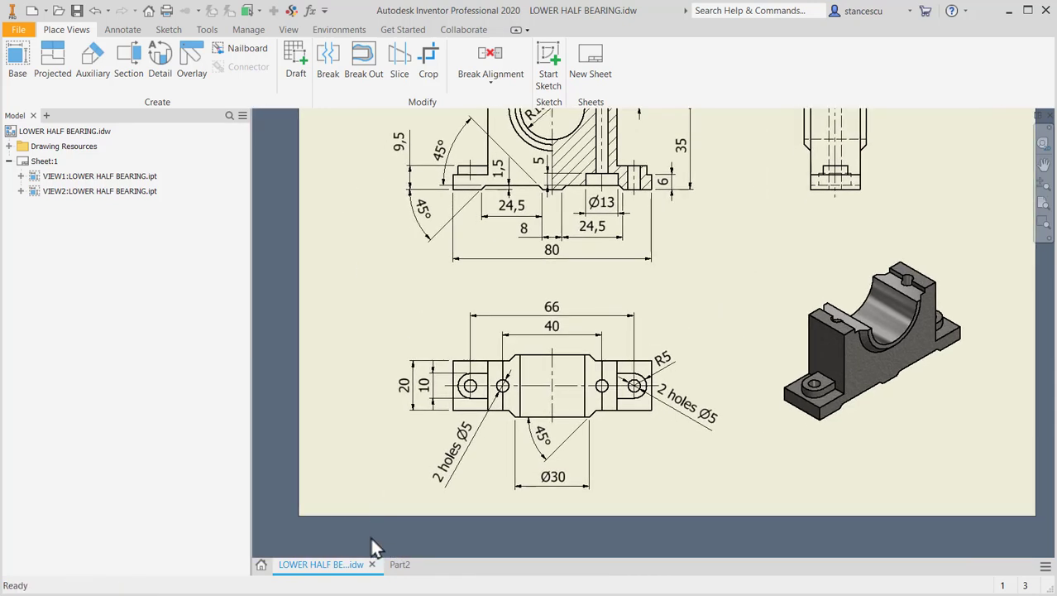
click(395, 566)
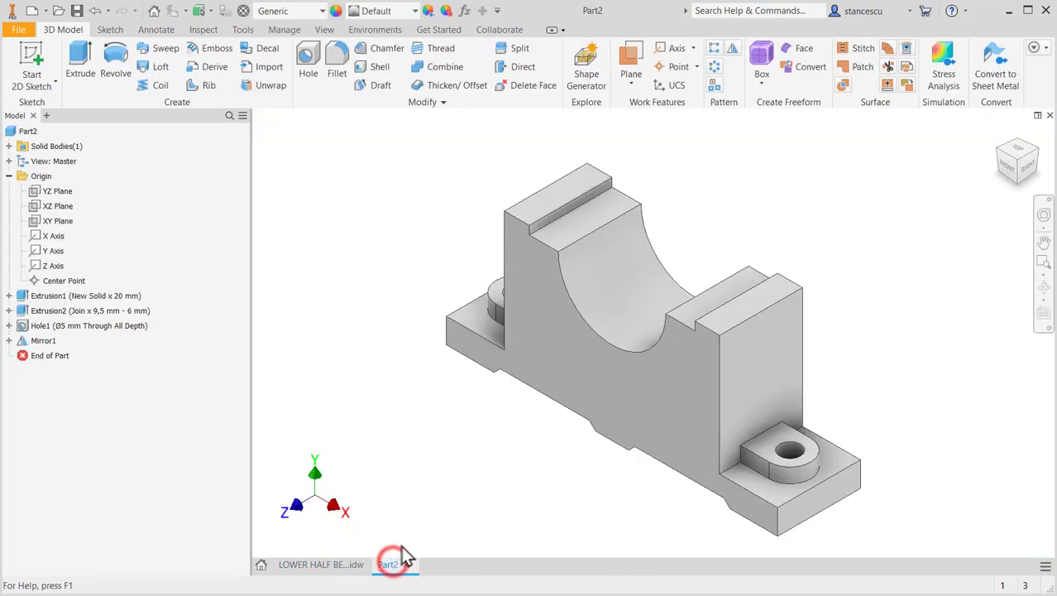
Step: Sketch a closed four-sided profile with one slanted side on the ledge beside the bore, outside the front edge, about 3.5 mm wide at its base
click(589, 221)
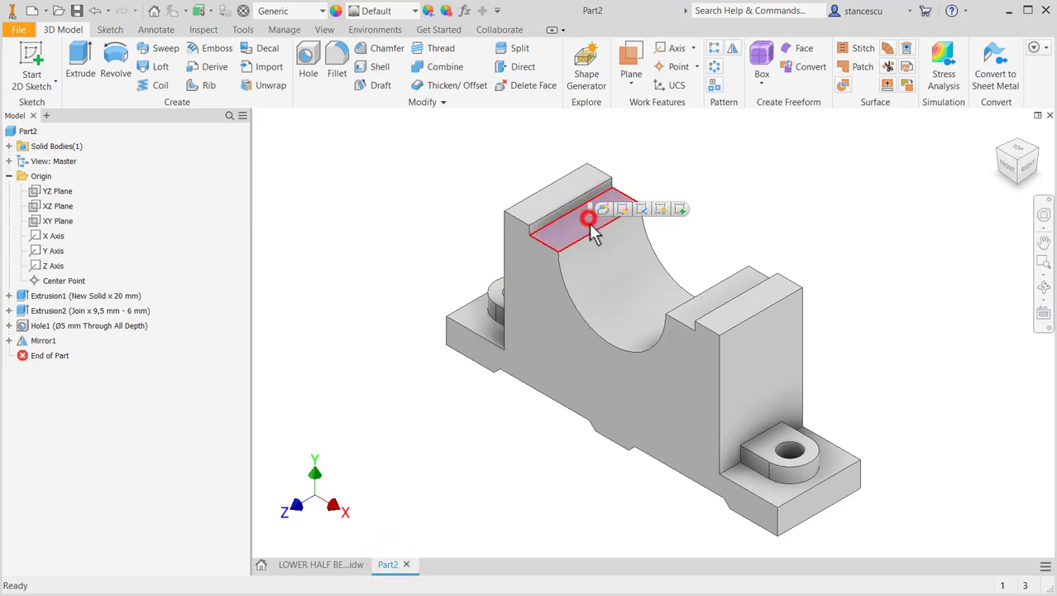
click(679, 210)
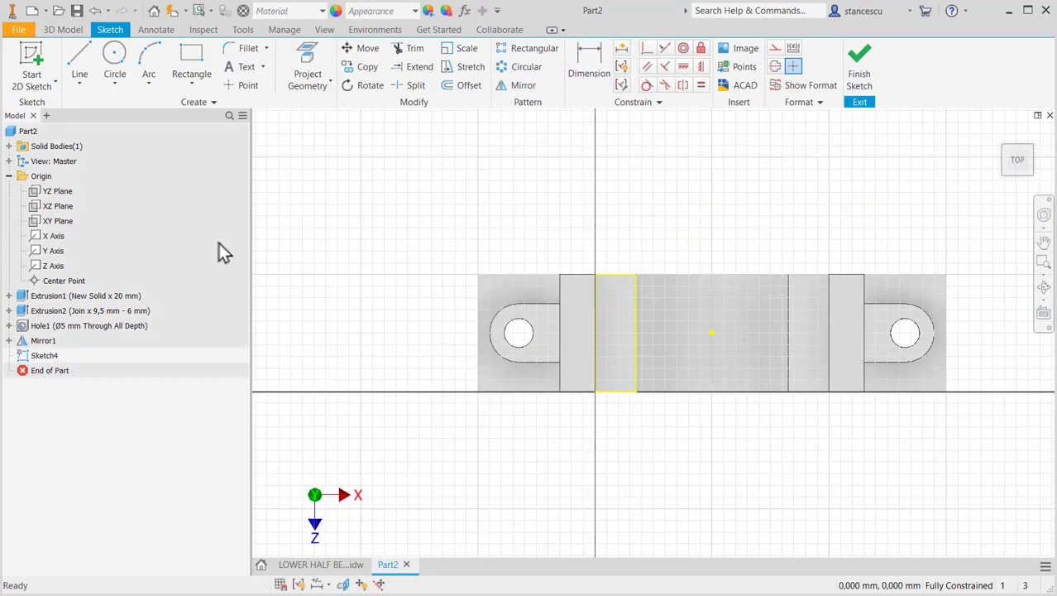
click(79, 56)
scroll(609, 427, up, 3)
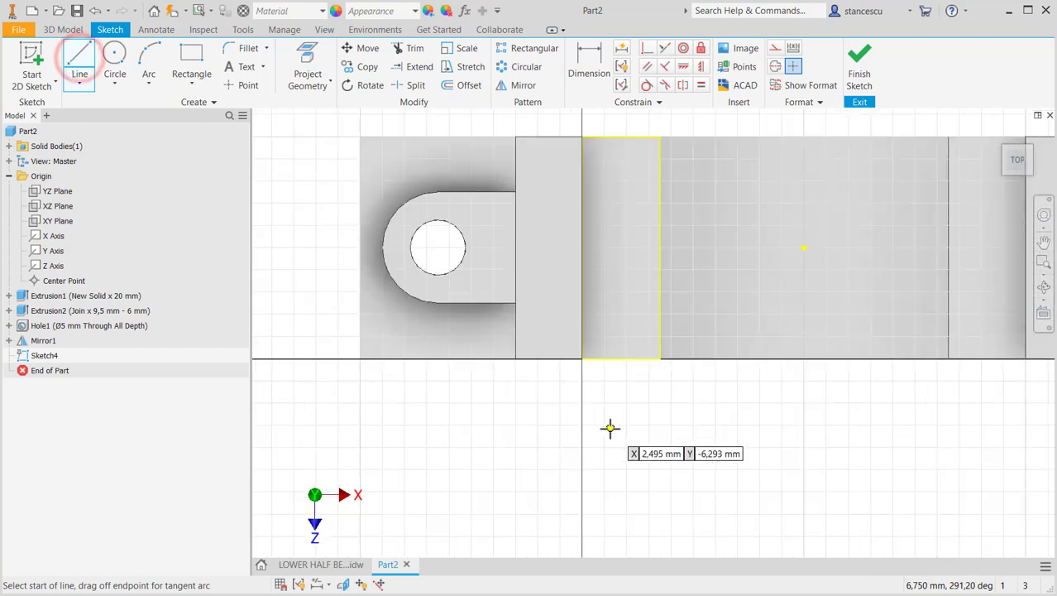
click(661, 357)
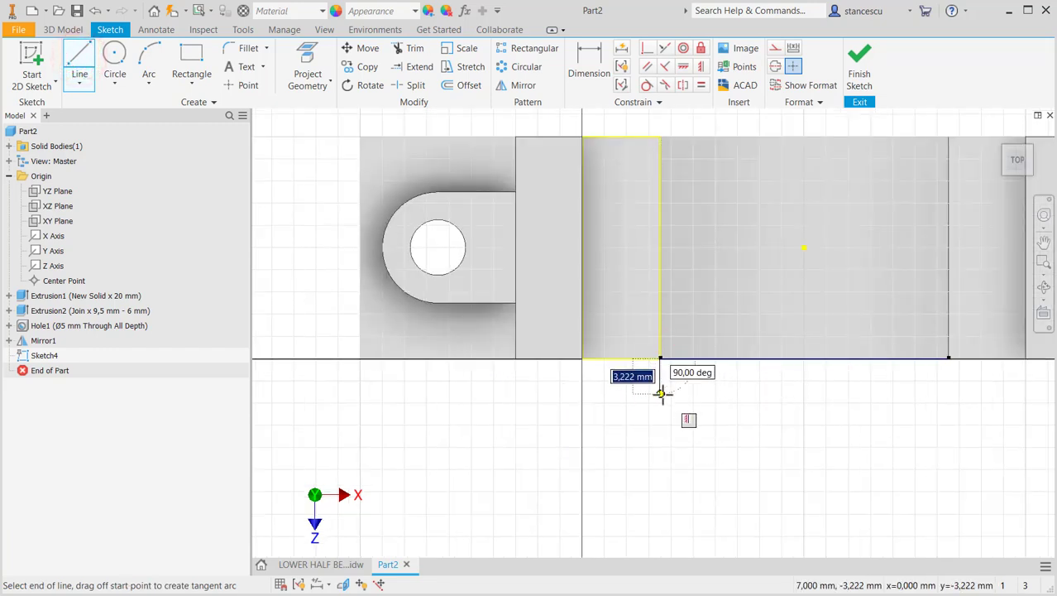
click(661, 388)
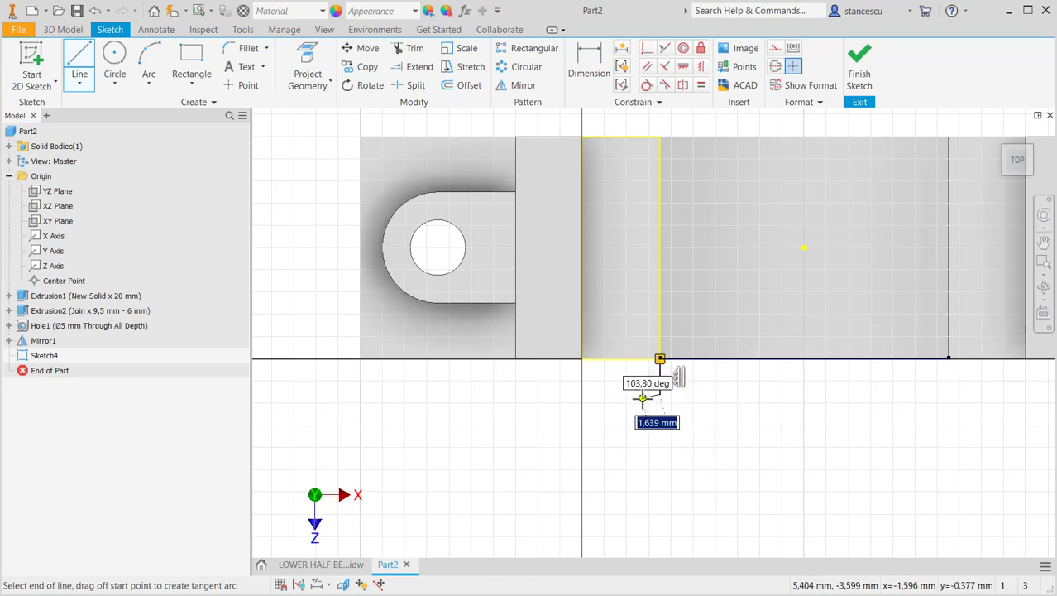
double_click(621, 358)
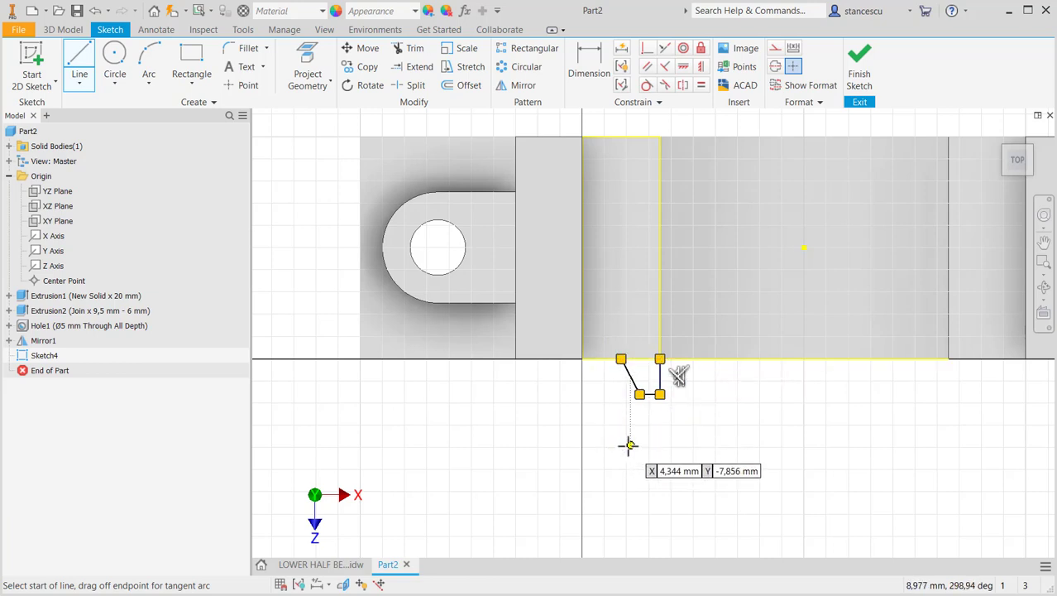
click(622, 359)
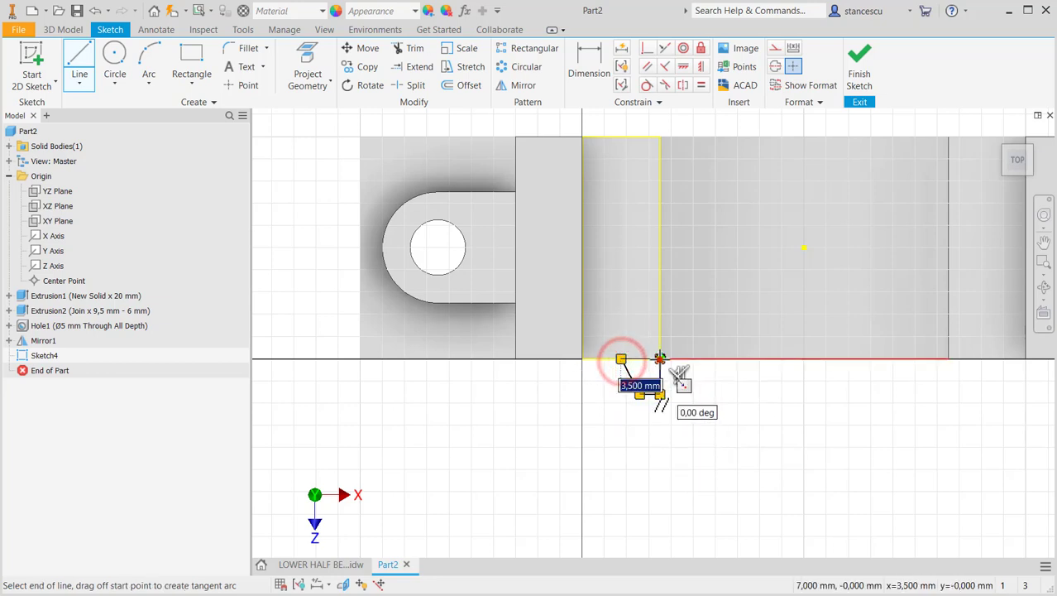
key(Escape)
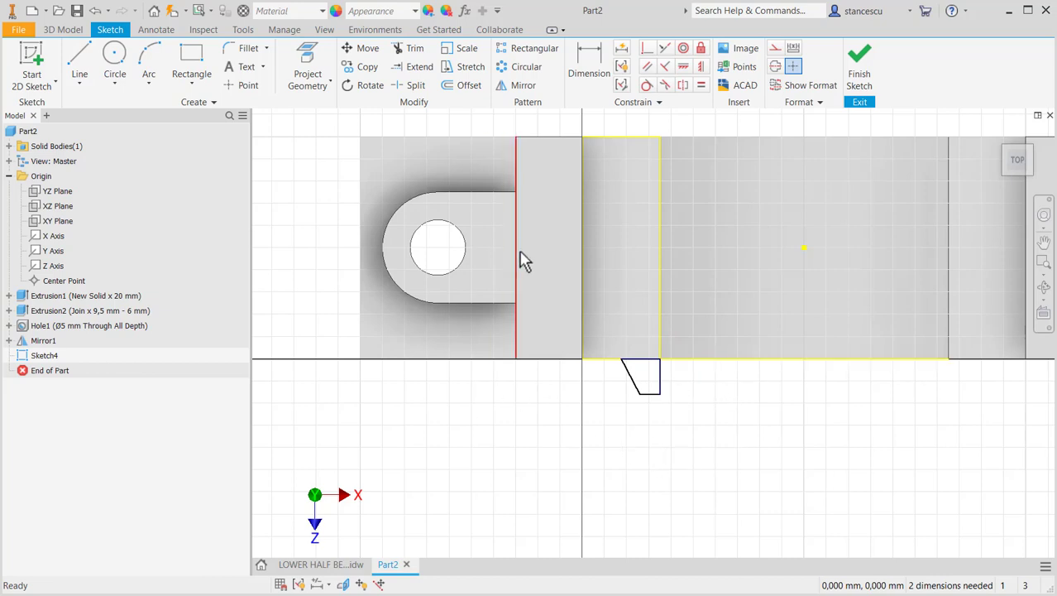
Step: Project the origin Z Axis into the sketch as a centerline
click(315, 58)
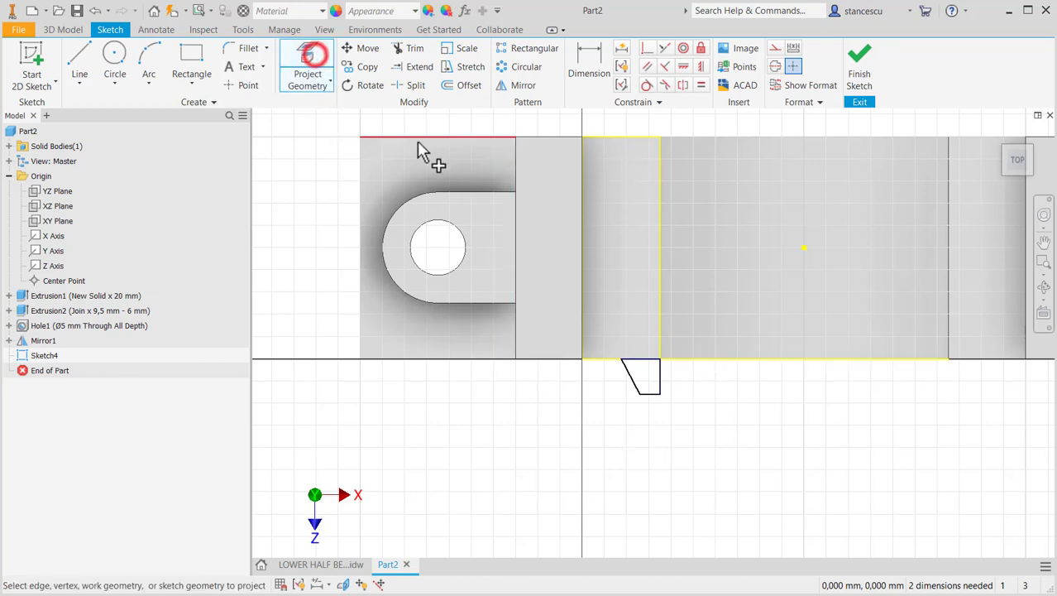
click(774, 66)
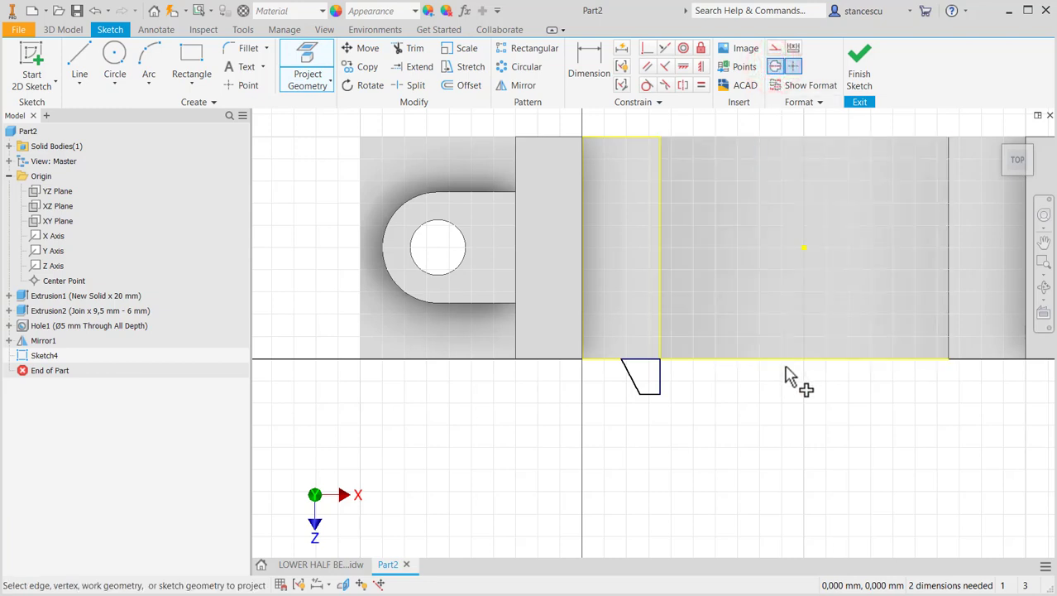
middle_drag(796, 379, 756, 427)
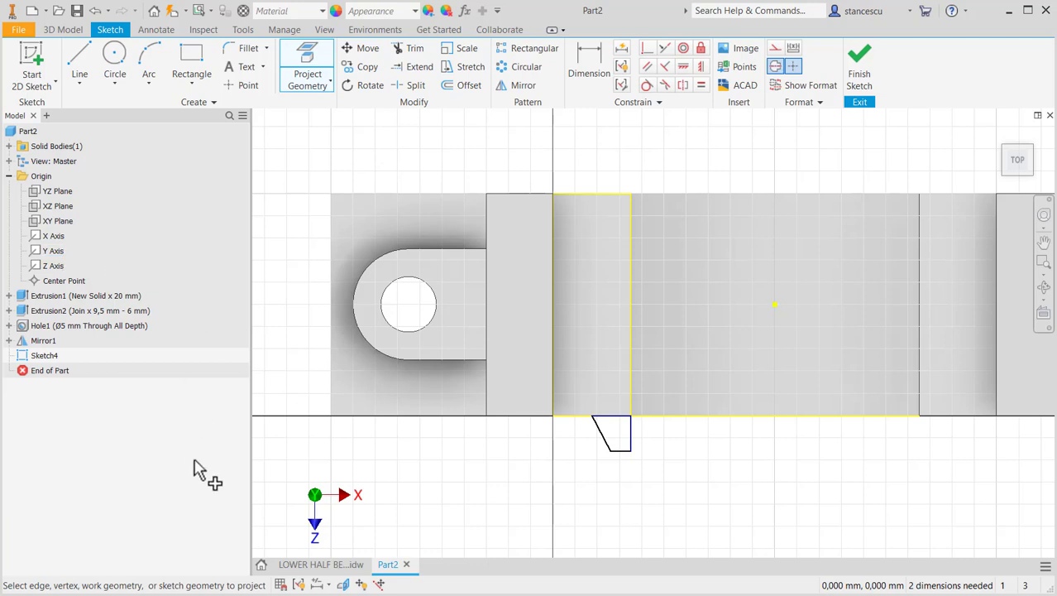
click(52, 264)
Step: Dimension the profile's outer slanted corner from the centerline as a 30 mm diameter
click(587, 59)
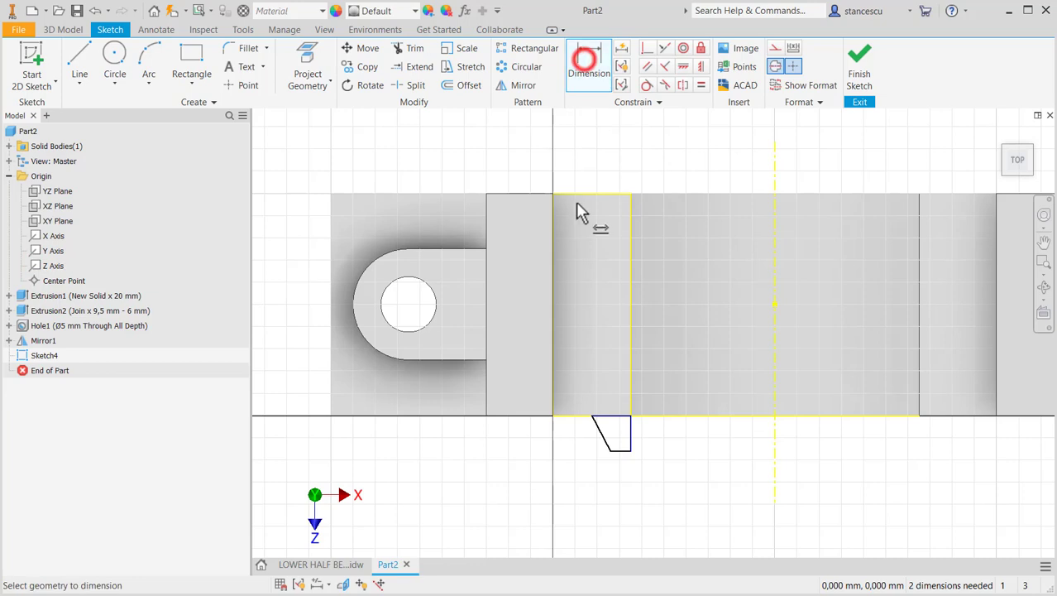
click(608, 449)
click(775, 462)
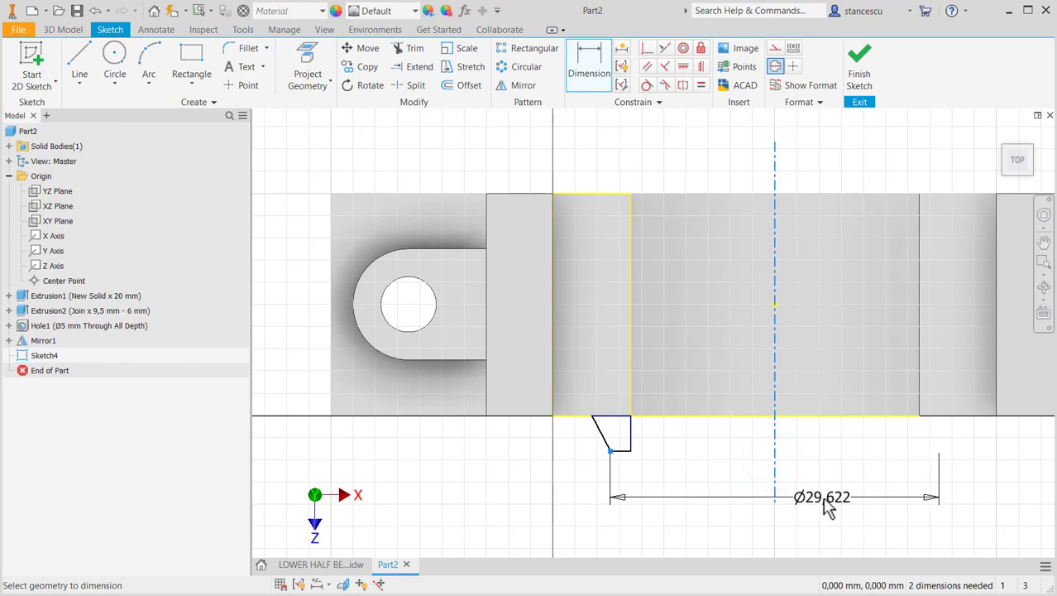
click(821, 496)
text(3)
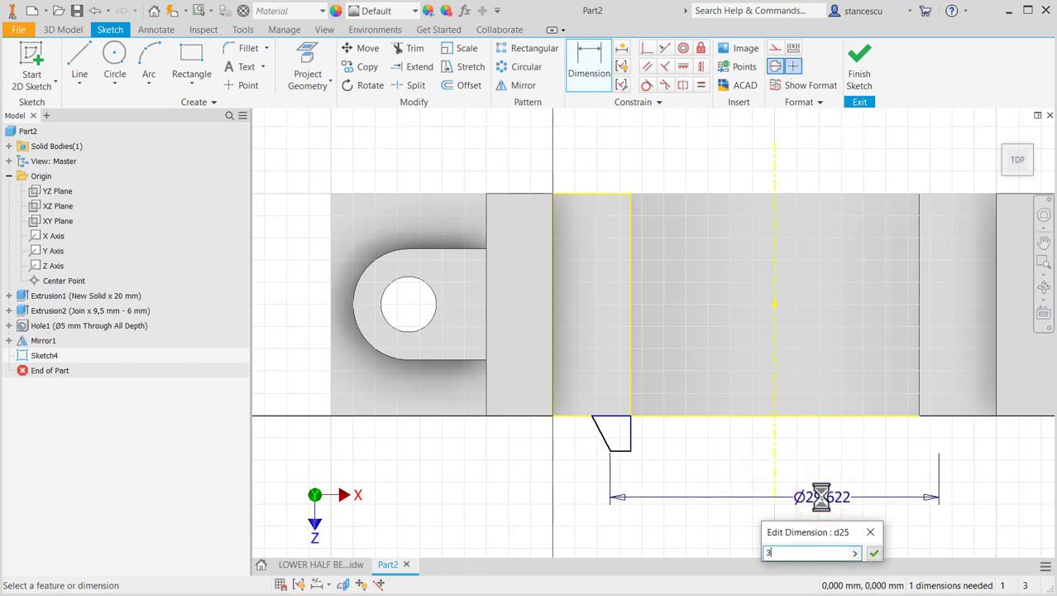
text(0)
key(Return)
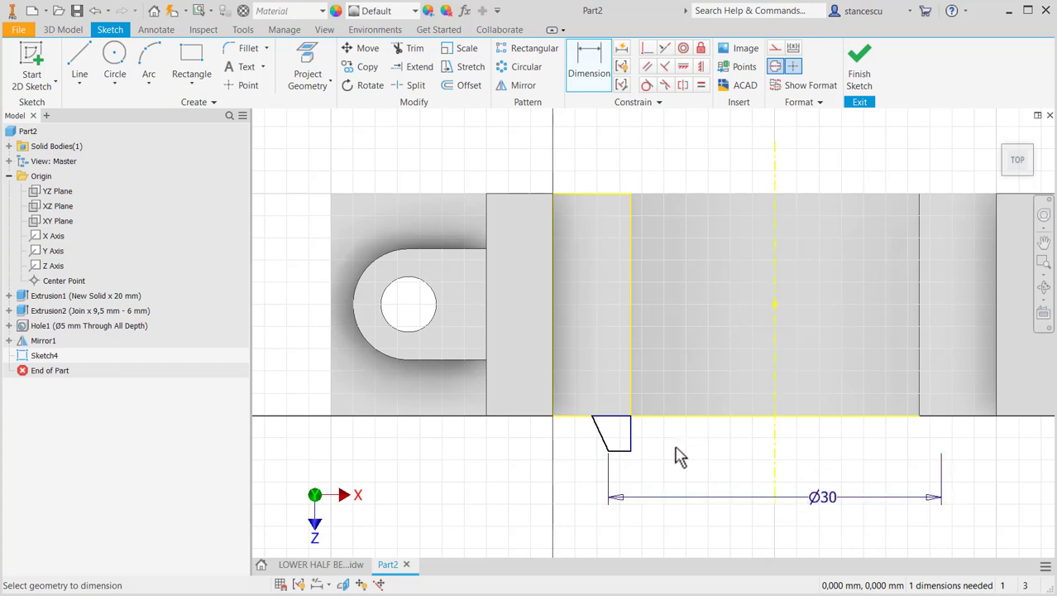
Step: Dimension the angle between the profile's slanted side and the ledge's front edge as 45 degrees
click(599, 431)
click(611, 419)
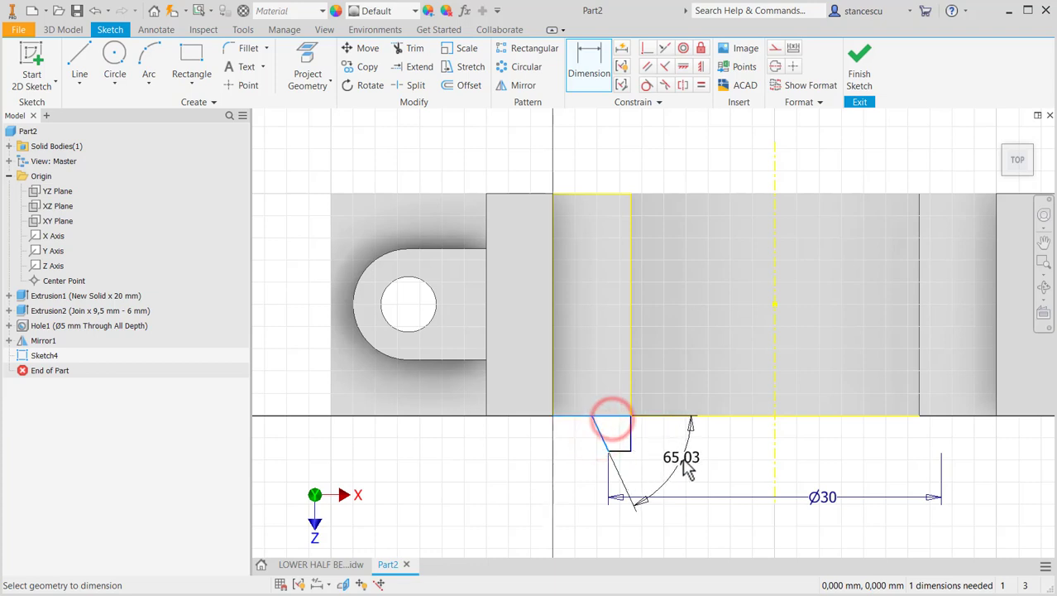
click(681, 458)
text(4)
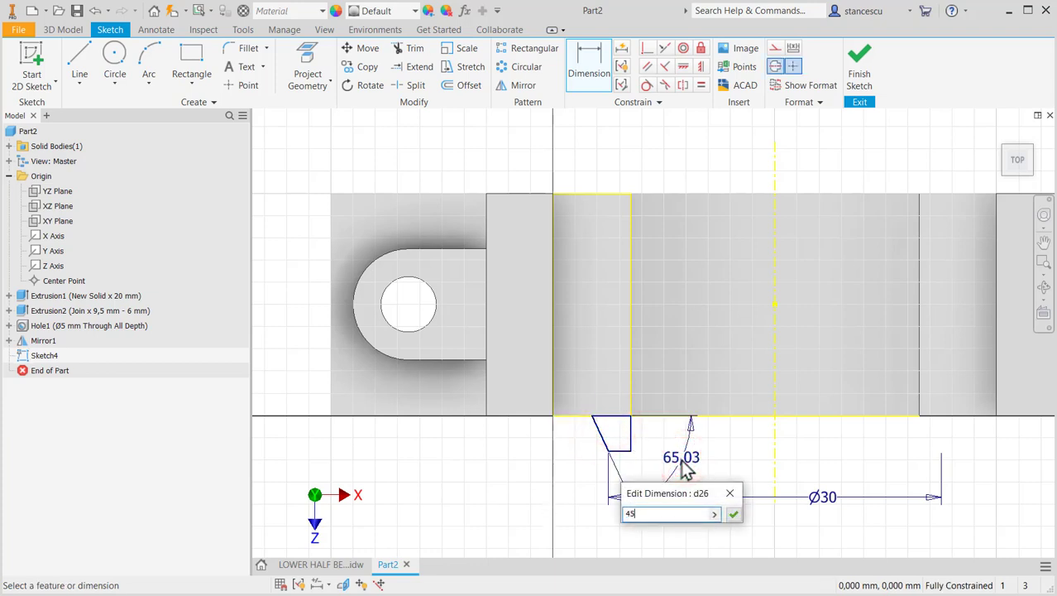
text(5)
key(Return)
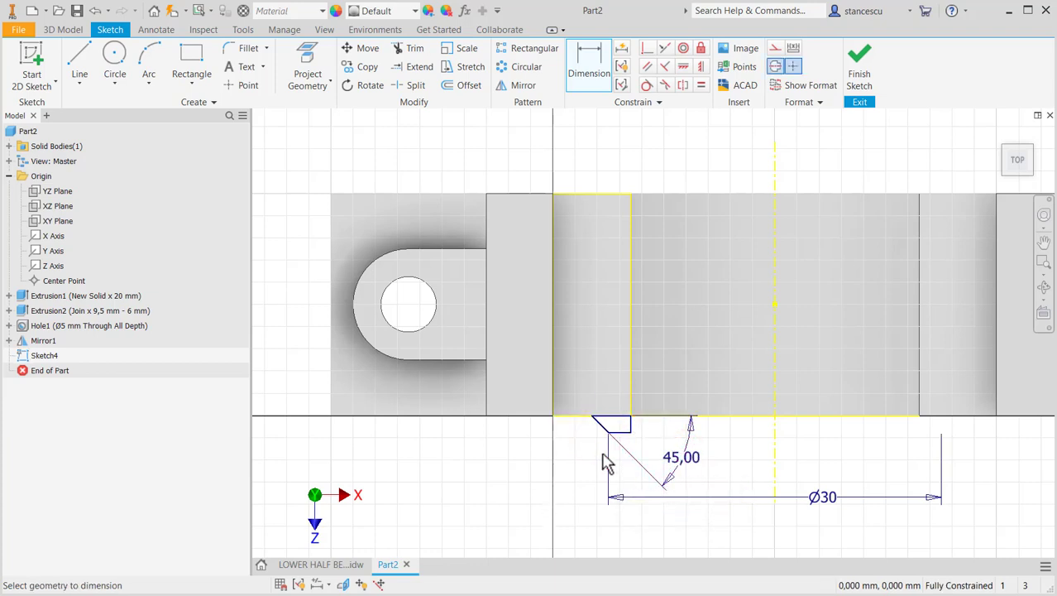
click(618, 428)
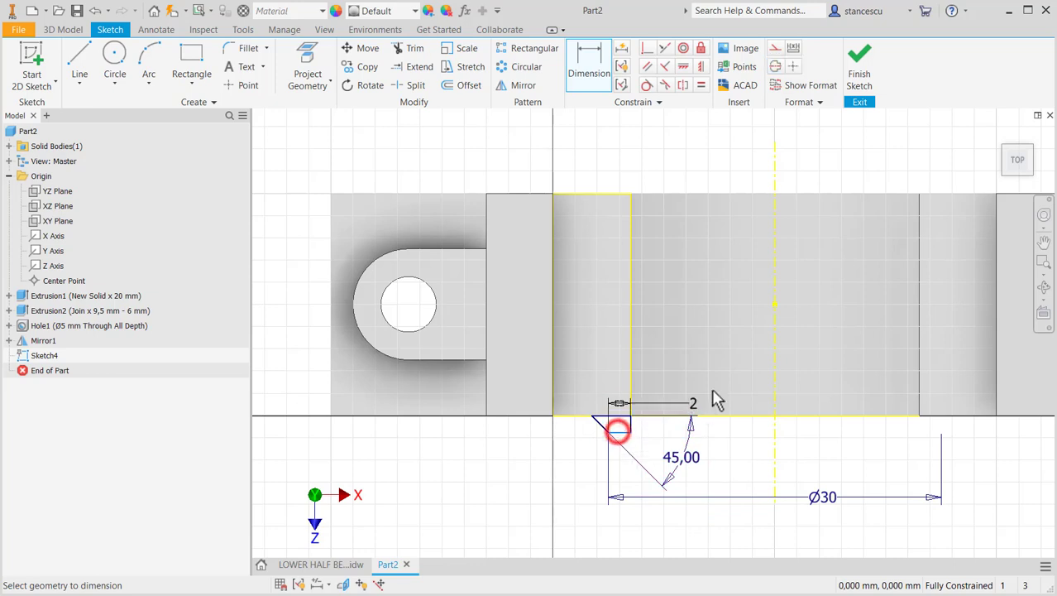
click(775, 305)
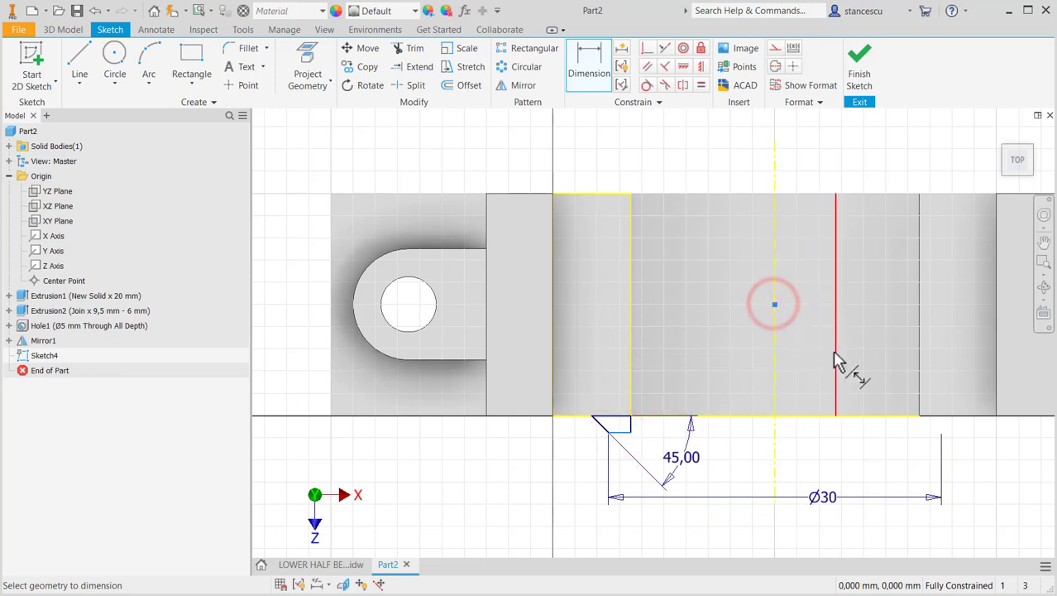
click(747, 373)
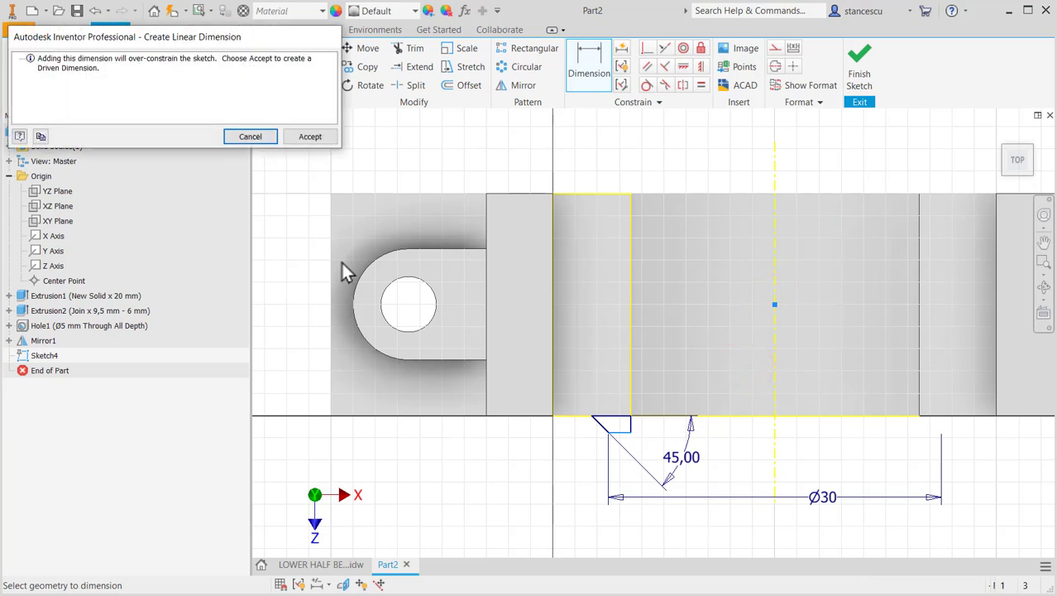
click(258, 139)
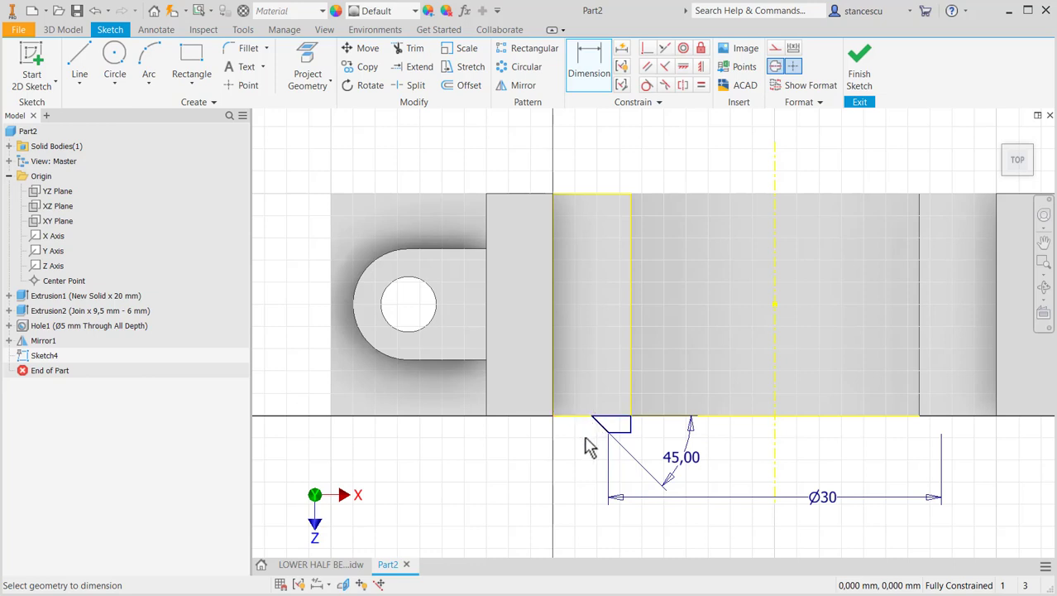
Step: Delete the coincident constraint that ties the base corner of the profile's slanted side to the projected front edge
scroll(585, 438, up, 3)
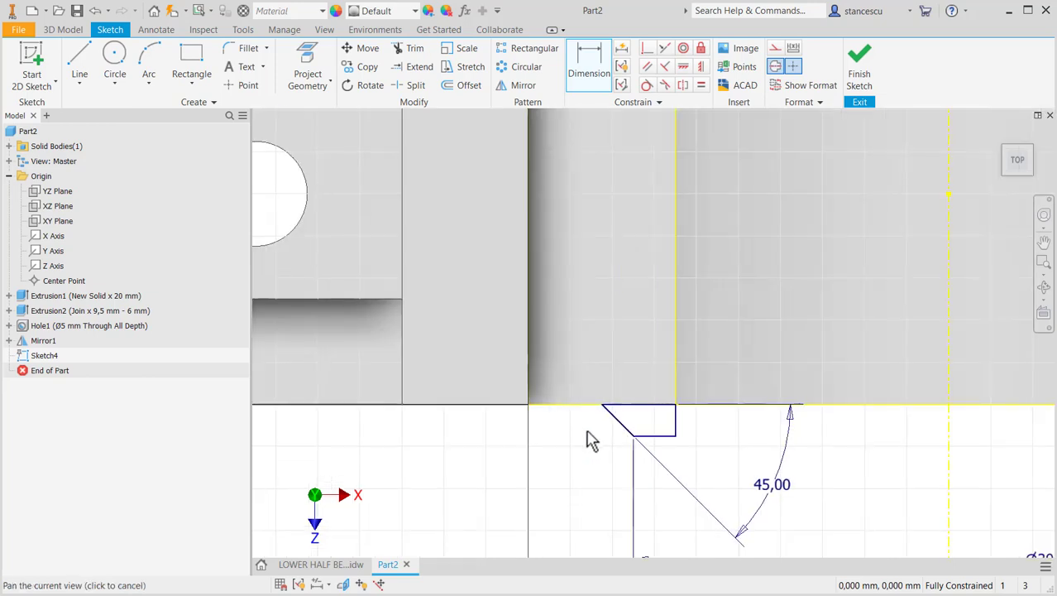
middle_drag(586, 438, 575, 403)
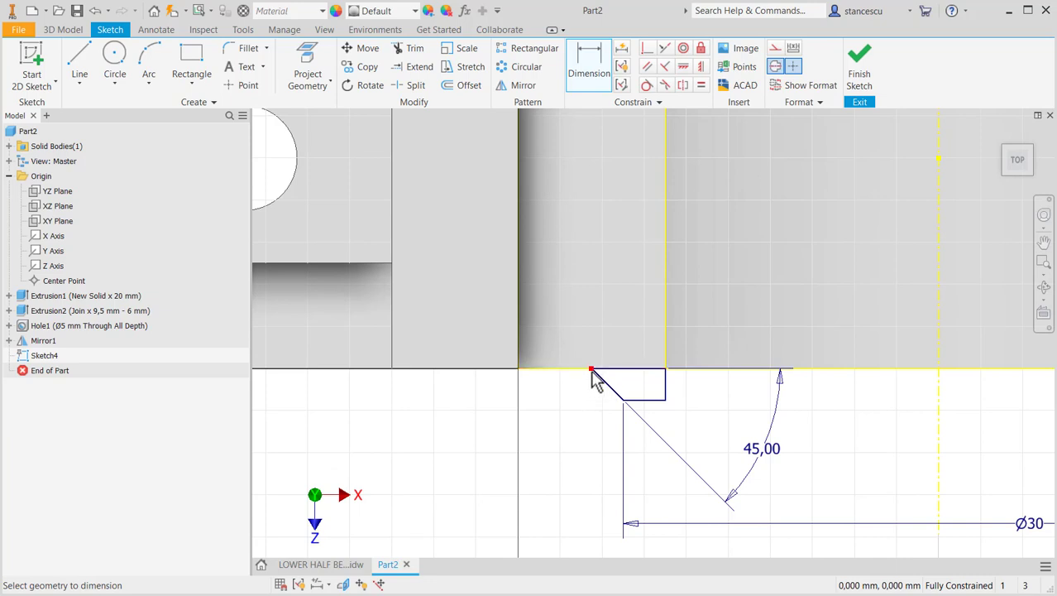
click(591, 370)
key(Escape)
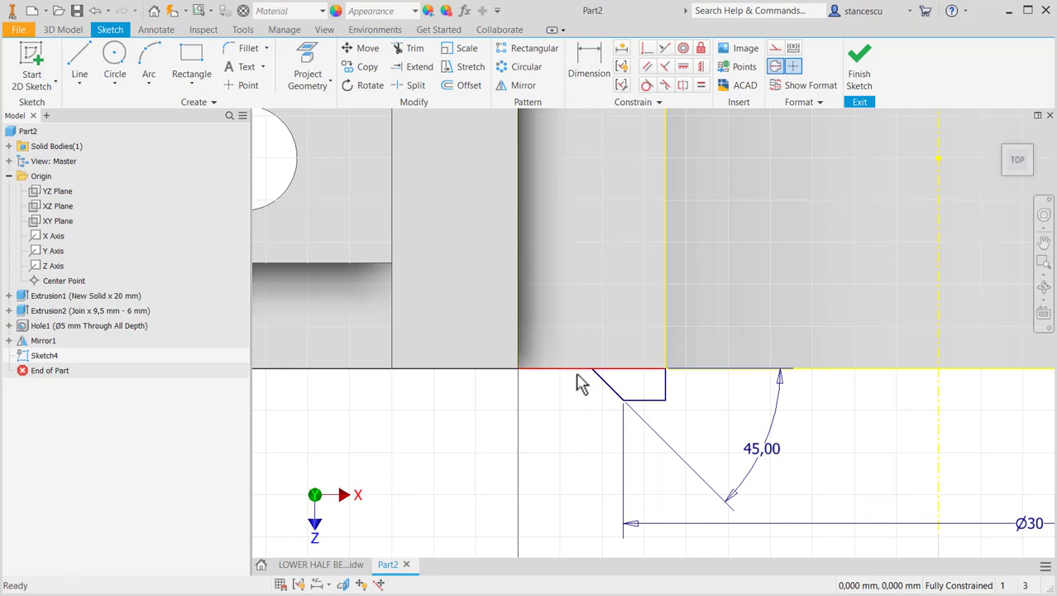
click(591, 370)
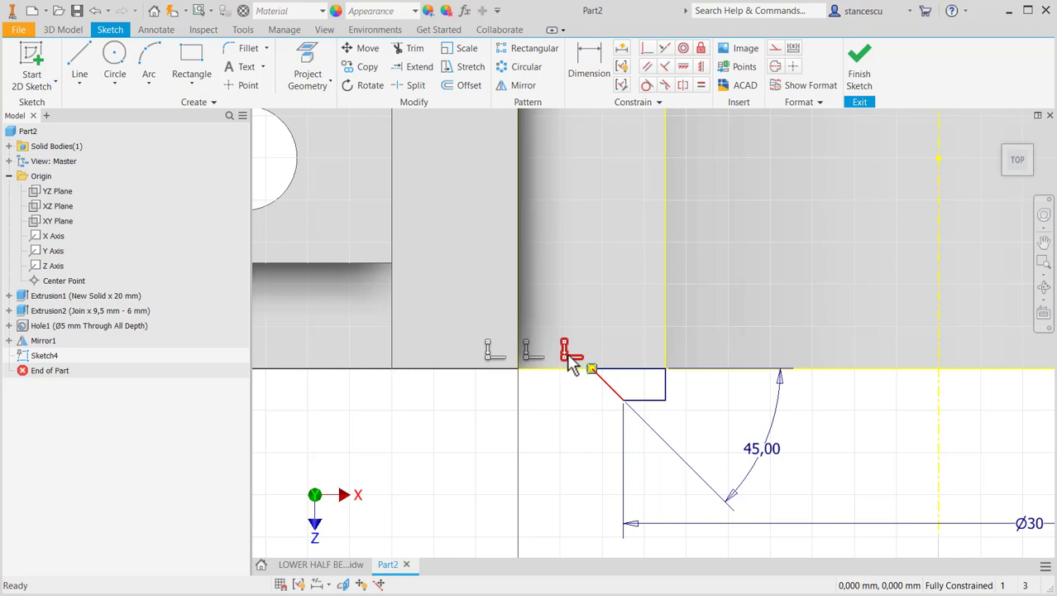
click(497, 359)
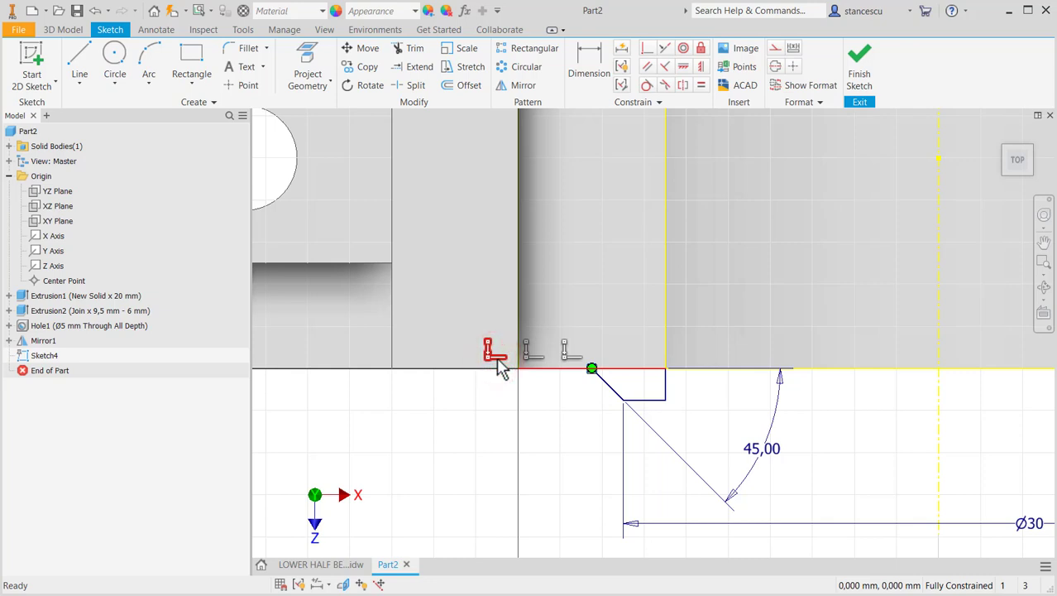
key(Delete)
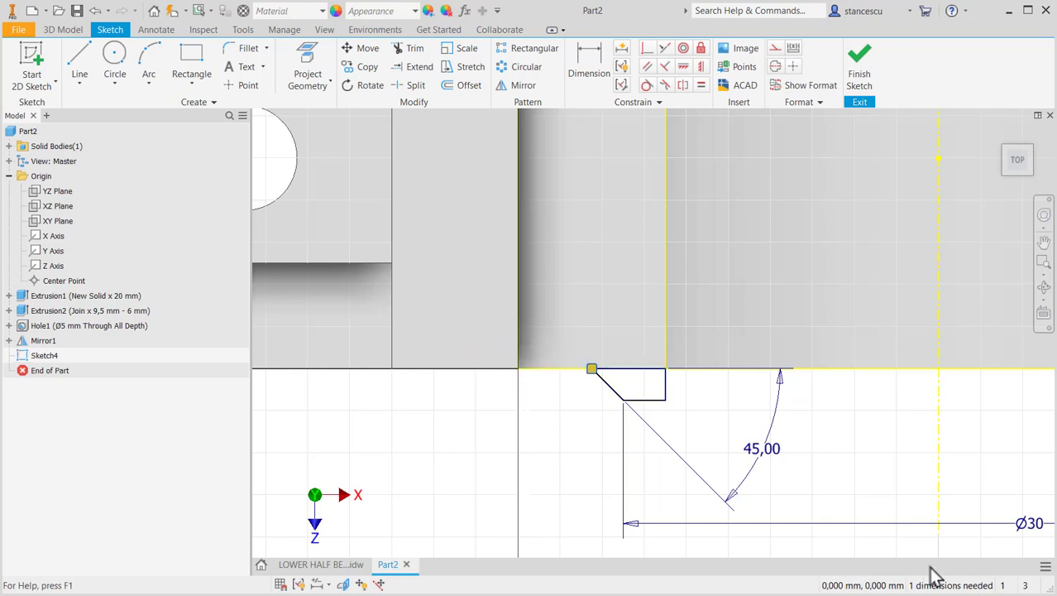
click(567, 439)
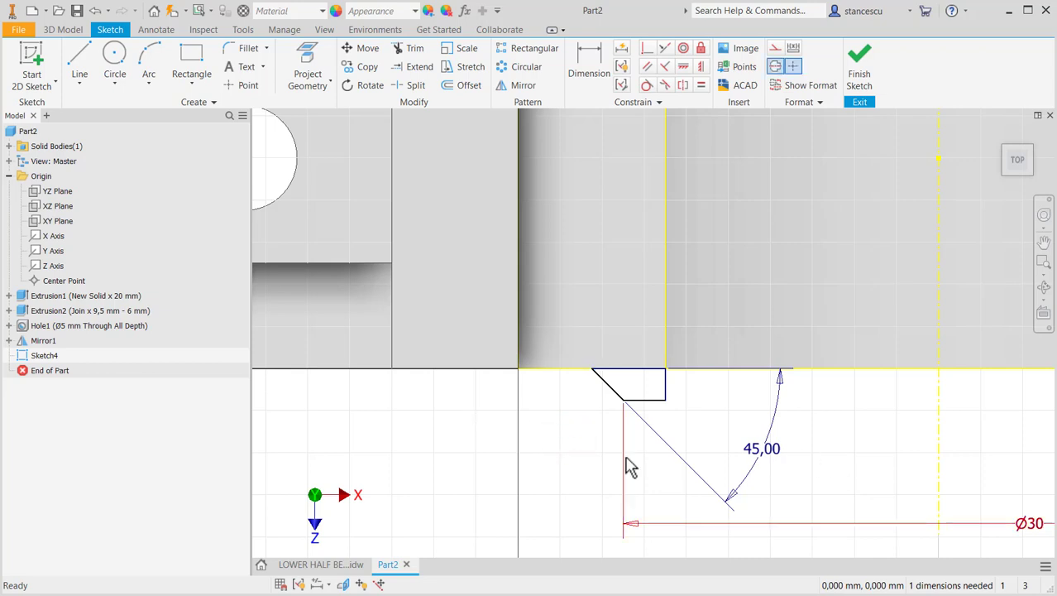
Step: Dimension the profile's outermost horizontal edge 12.5 mm from the projected center point and finish the sketch
scroll(629, 467, down, 2)
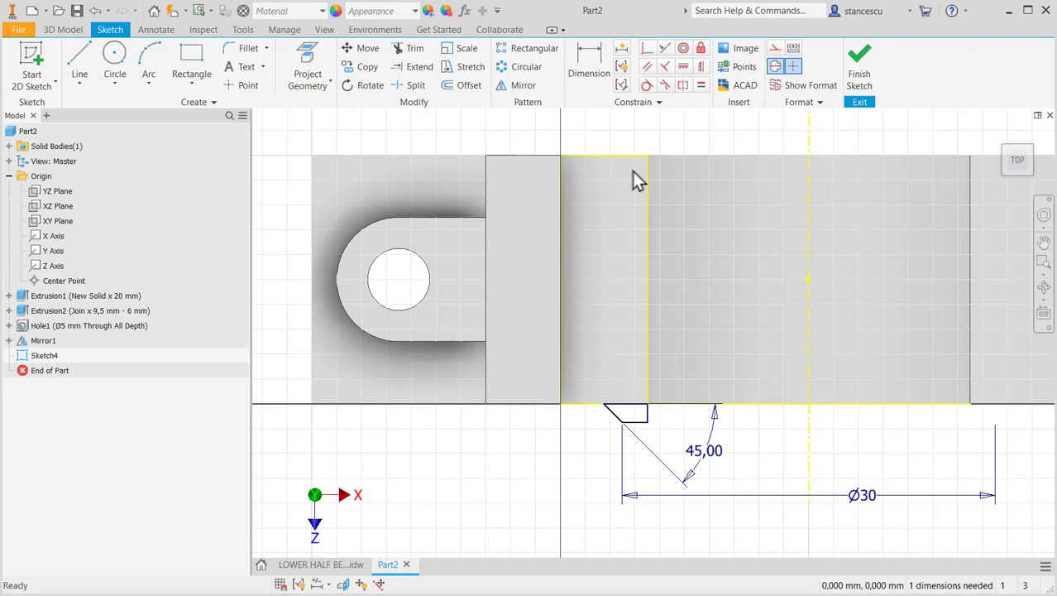
click(589, 57)
click(639, 421)
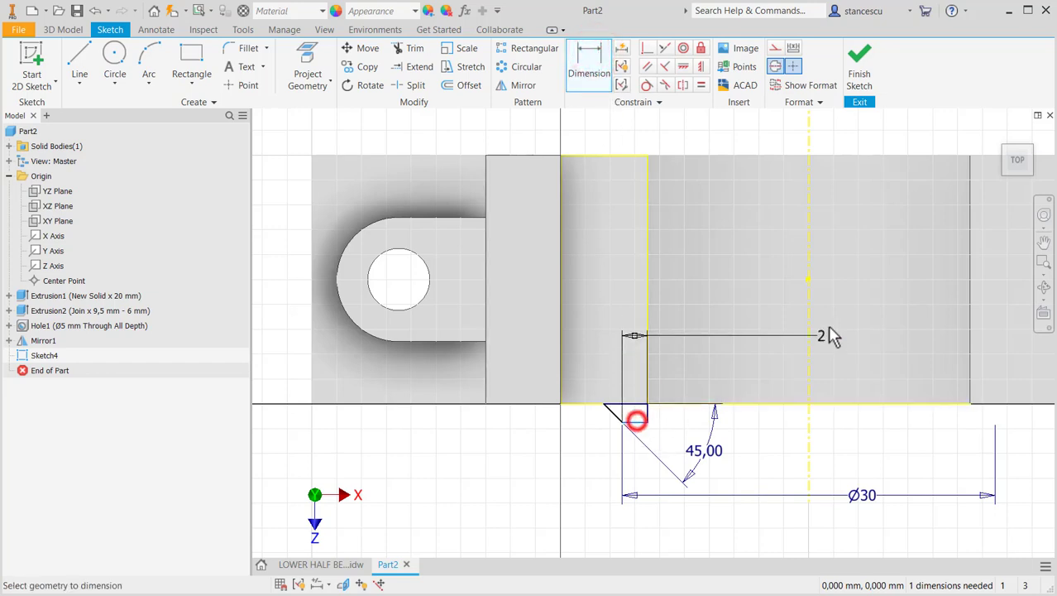
click(811, 277)
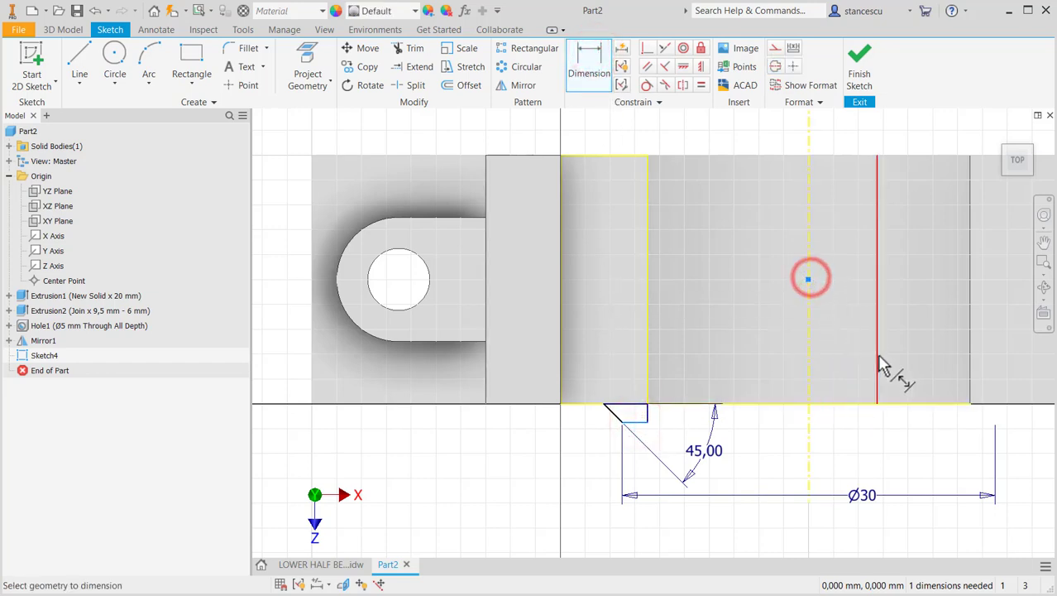
click(854, 356)
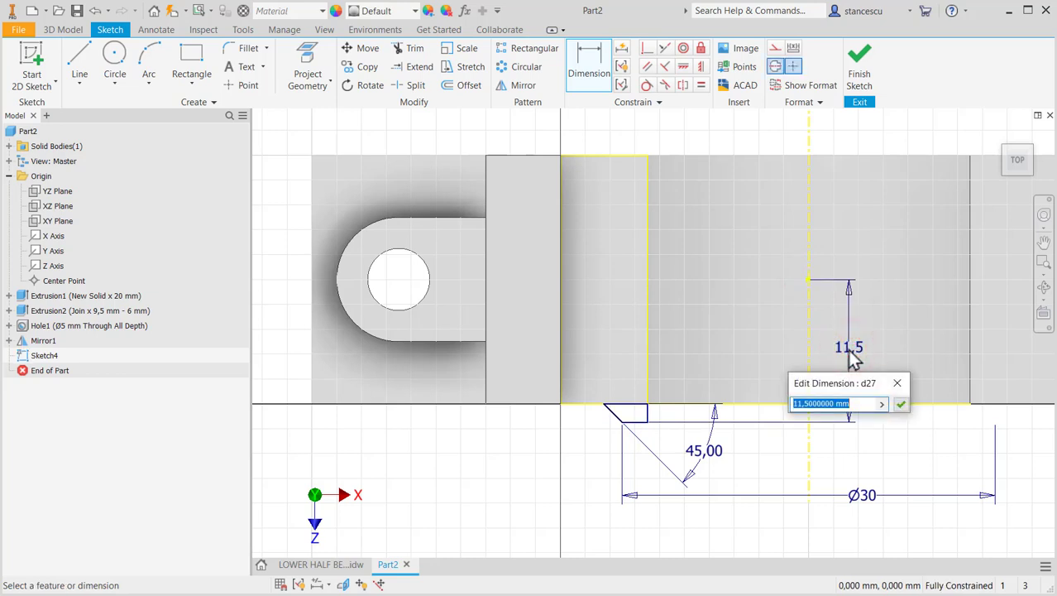
text(()
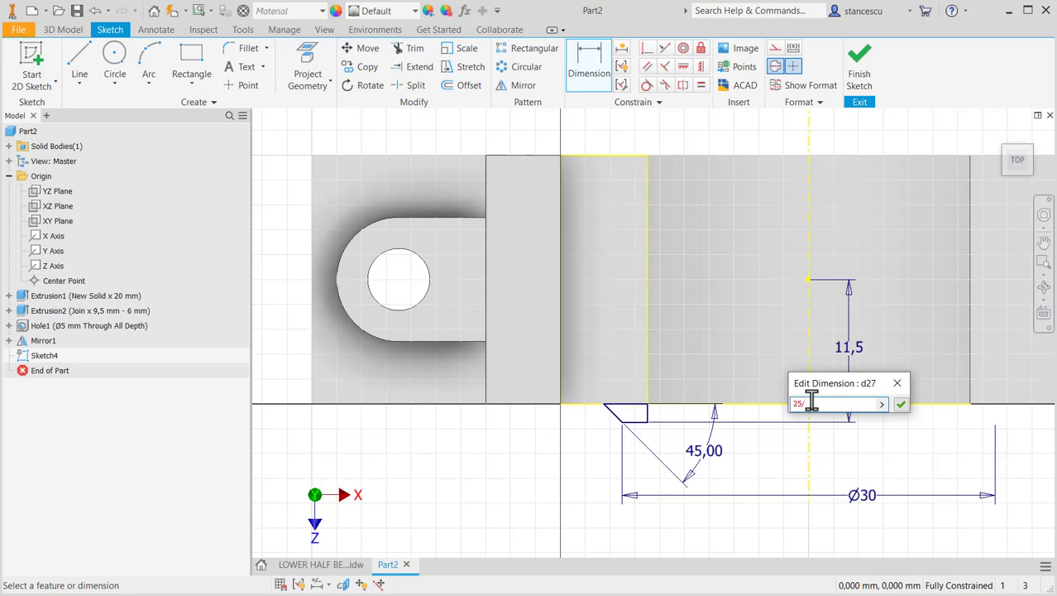
click(901, 405)
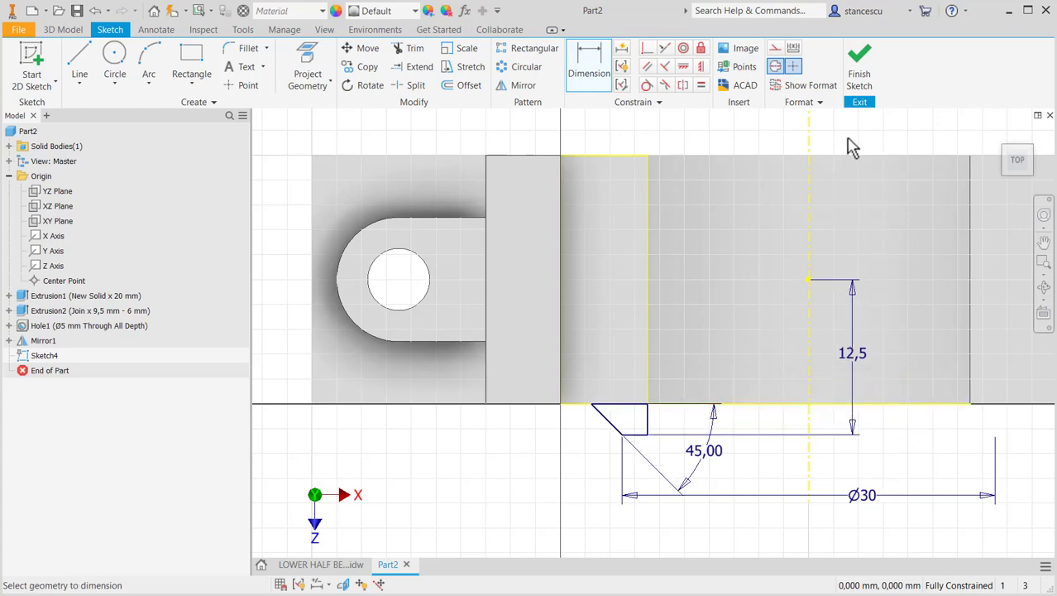
click(859, 66)
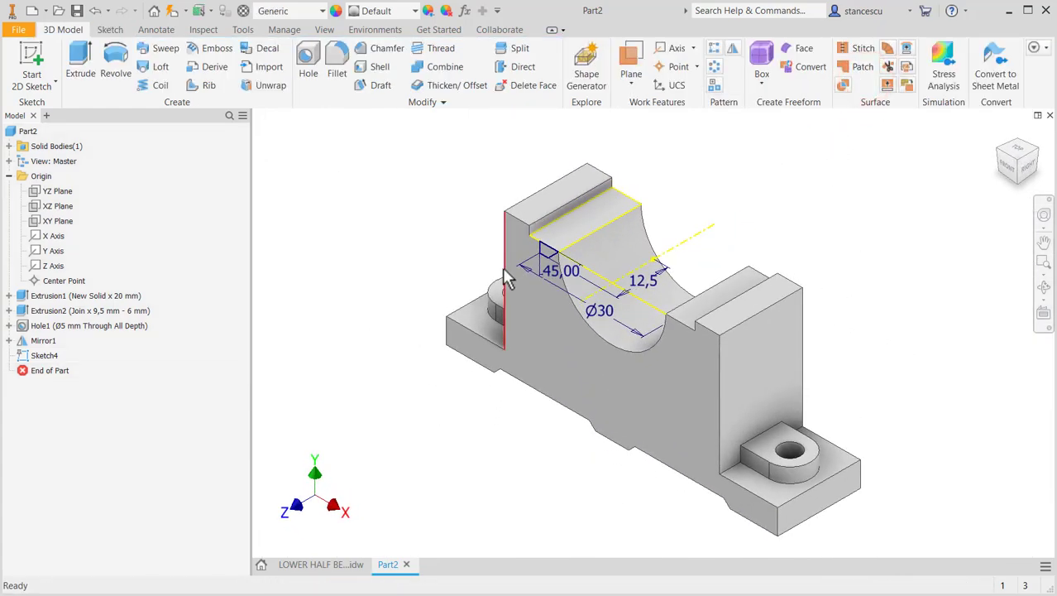
Step: Revolve the profile 180 degrees about the projected Z-axis centerline in the default direction, joining a half-ring boss around the bore's lower half
scroll(550, 277, up, 4)
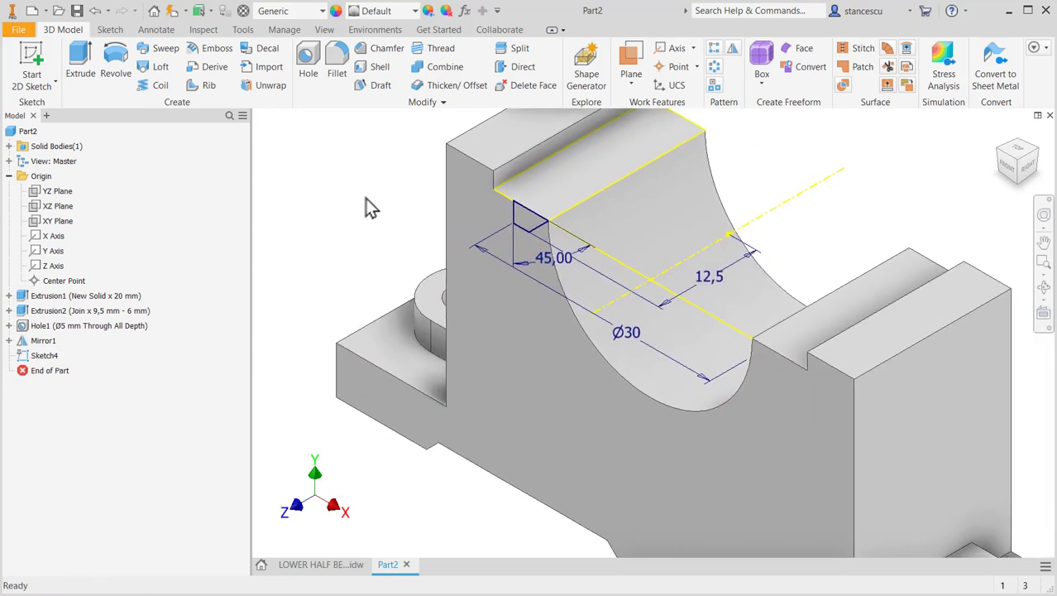
click(117, 66)
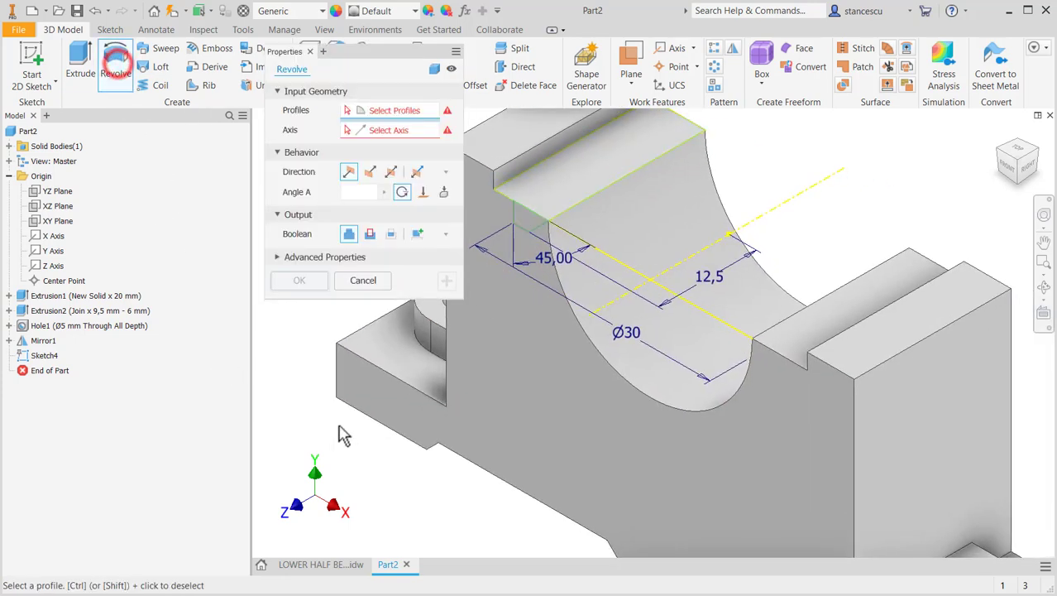
click(523, 221)
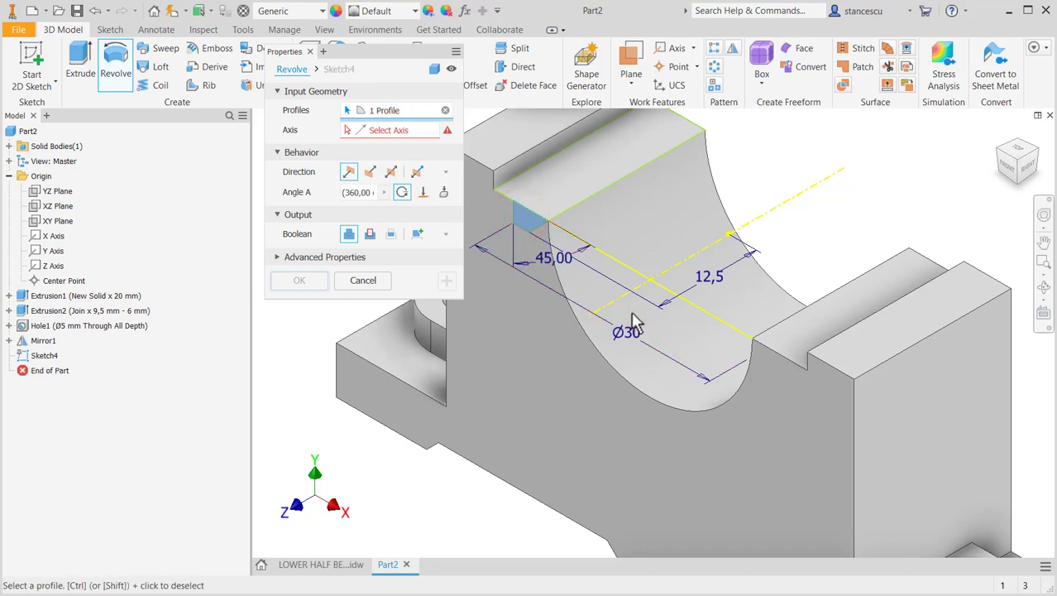
click(390, 144)
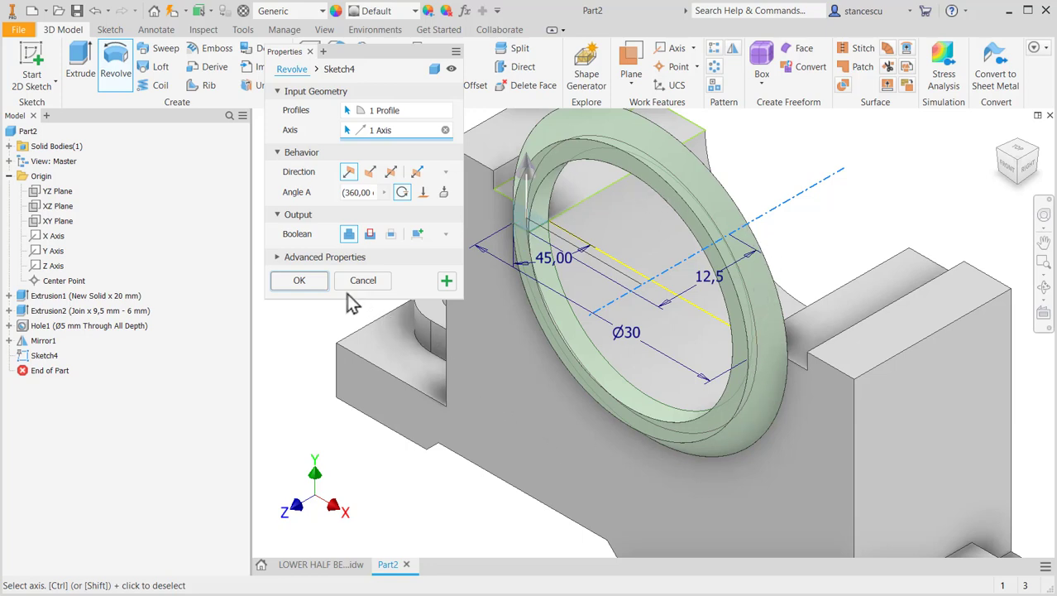
click(356, 192)
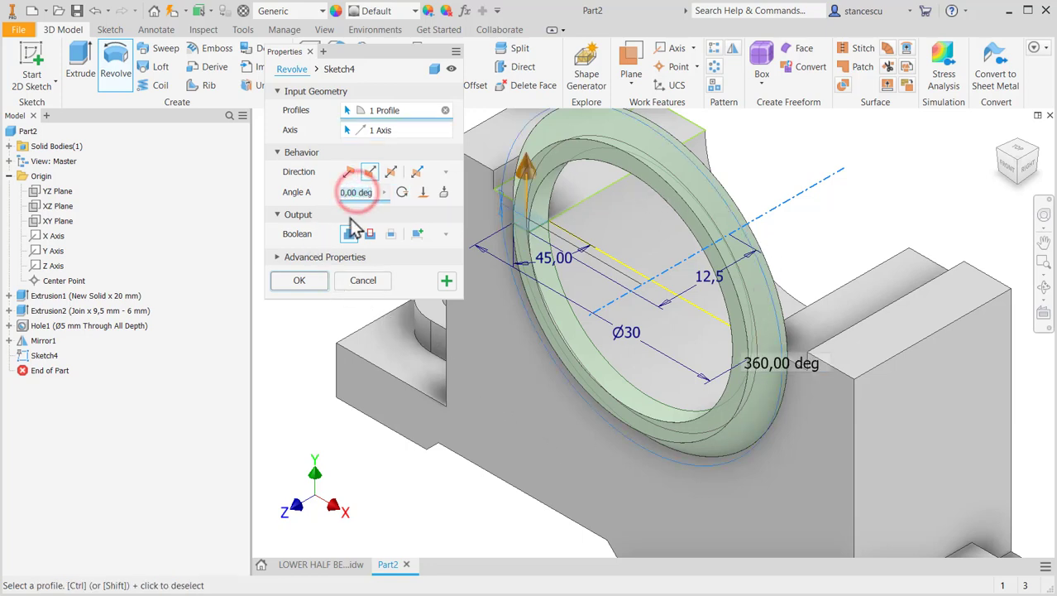
text(1)
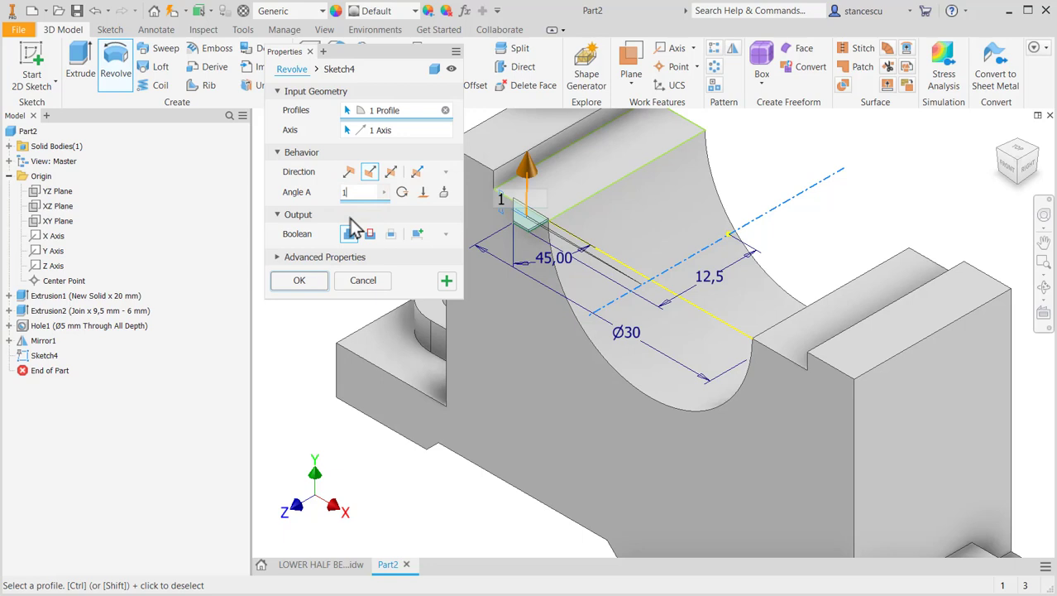
text(80)
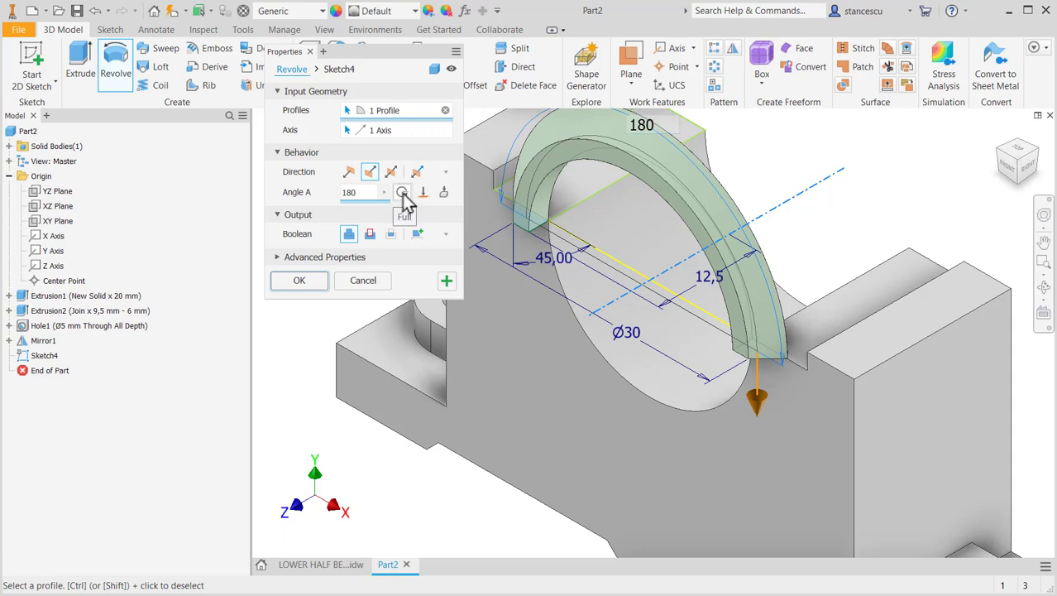
click(350, 173)
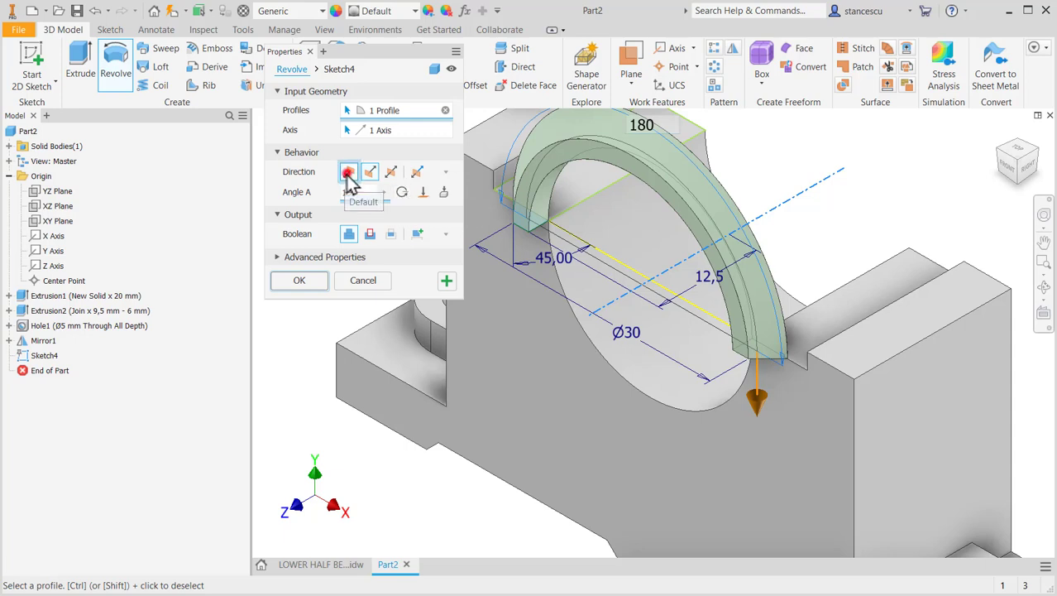
click(302, 282)
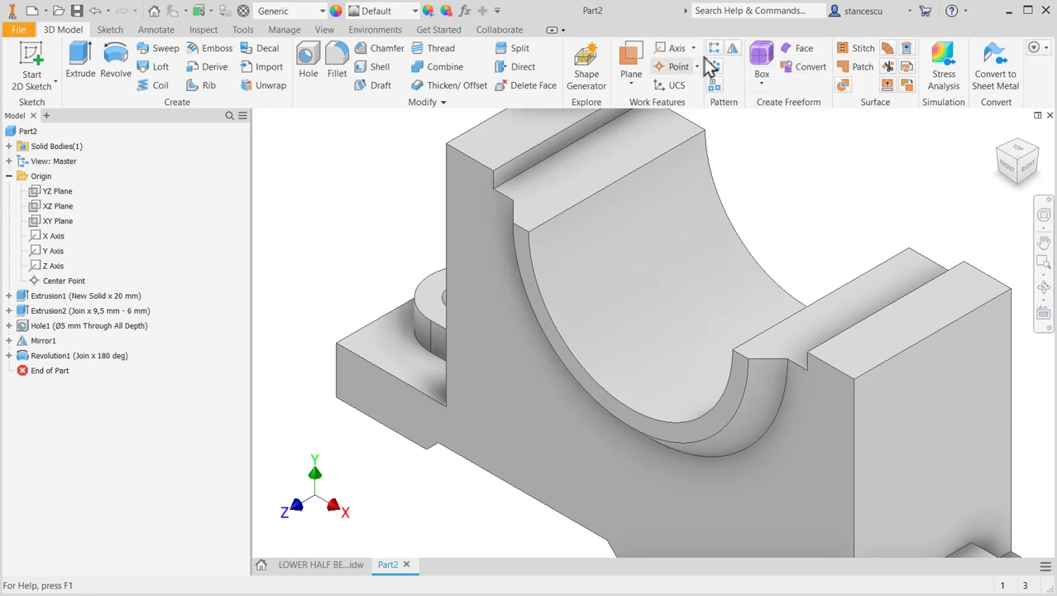
Step: Mirror the revolved chamfered boss about the XY Plane onto the opposite face of the bearing
click(733, 51)
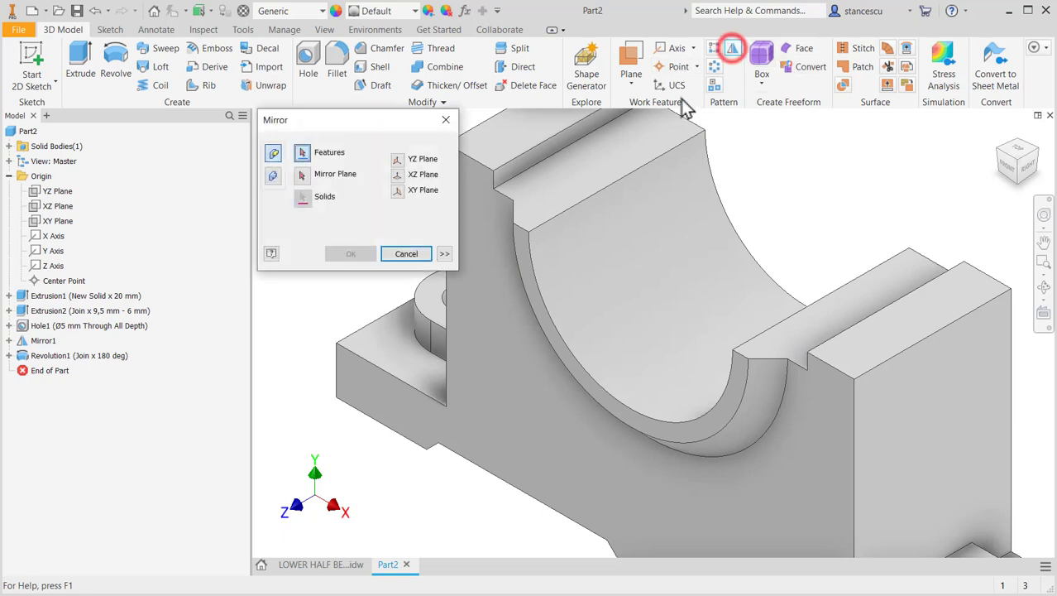
click(68, 357)
click(65, 357)
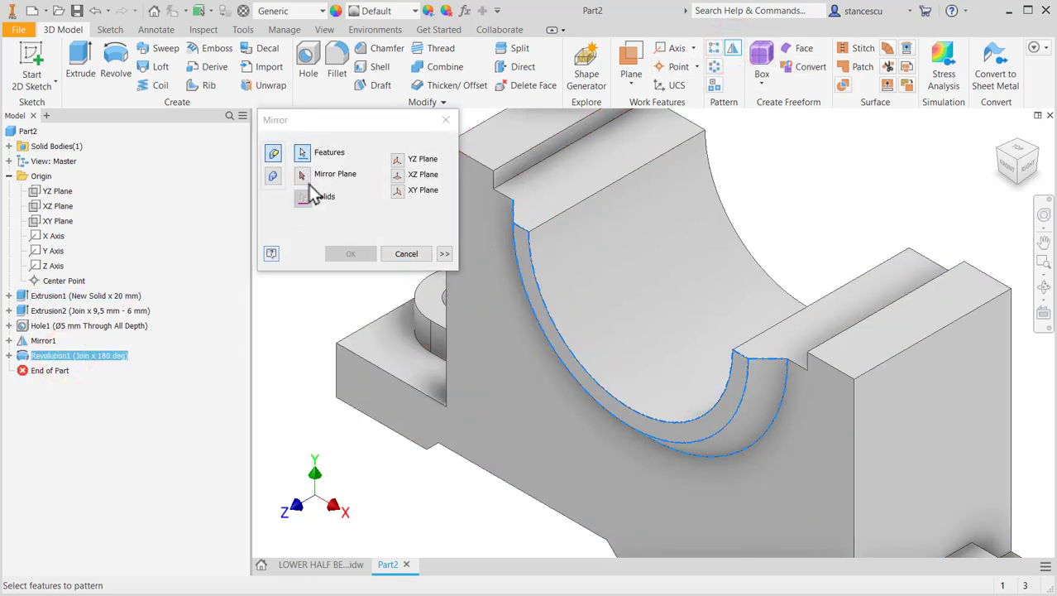
click(302, 175)
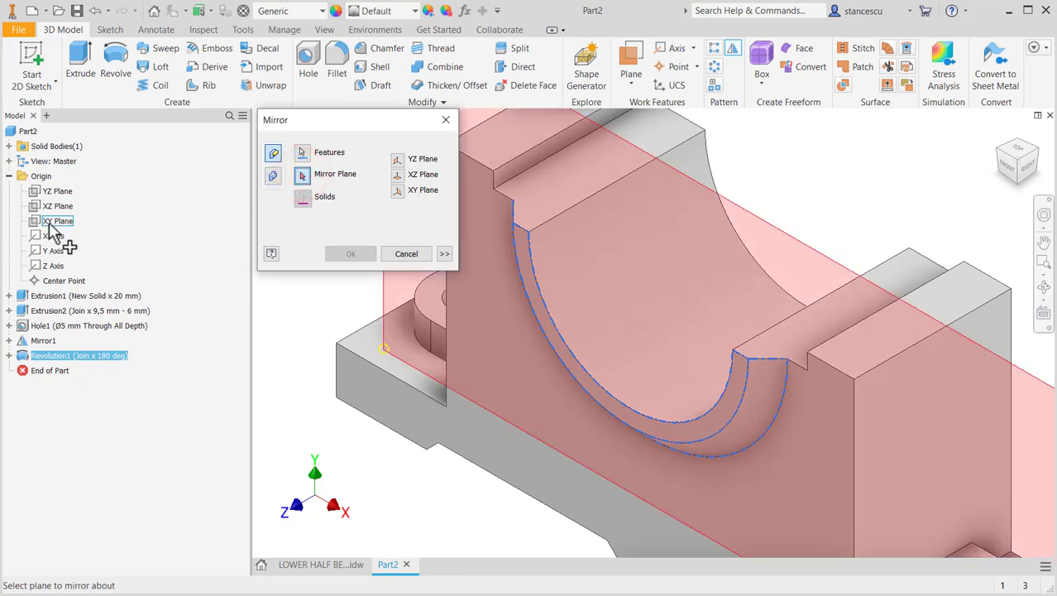
click(51, 221)
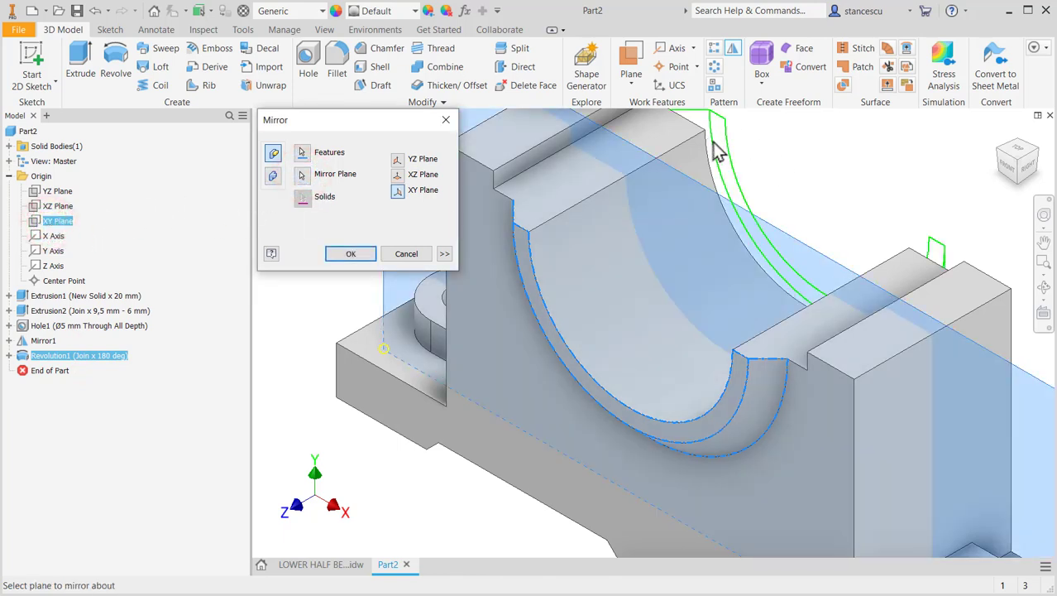
click(351, 254)
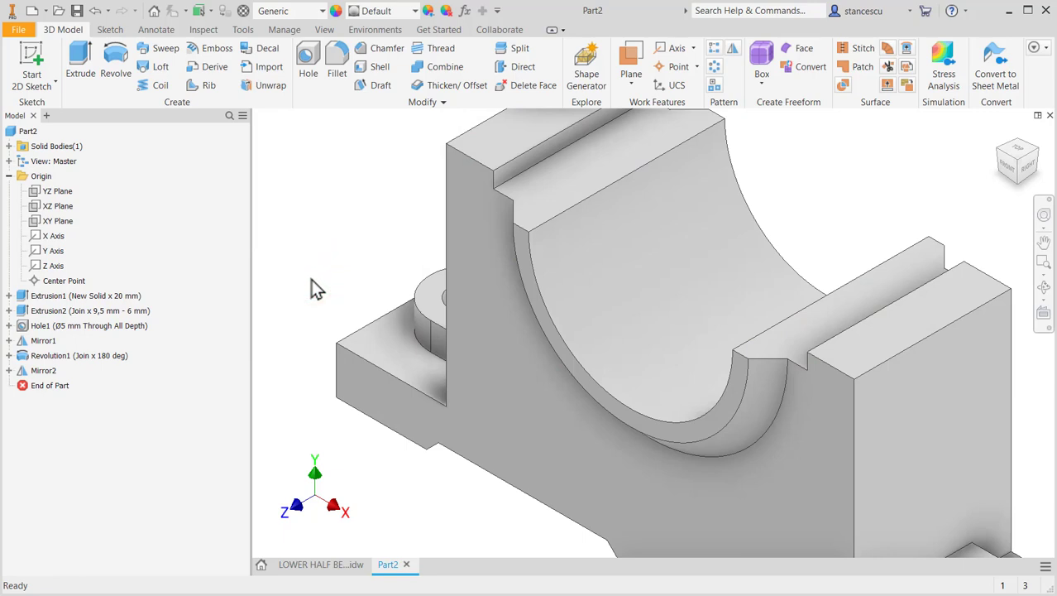
Step: Switch to the LOWER HALF BEARING drawing and examine the front and top views for the inner vertical holes' diameter, counterbore size and spacing
key(F6)
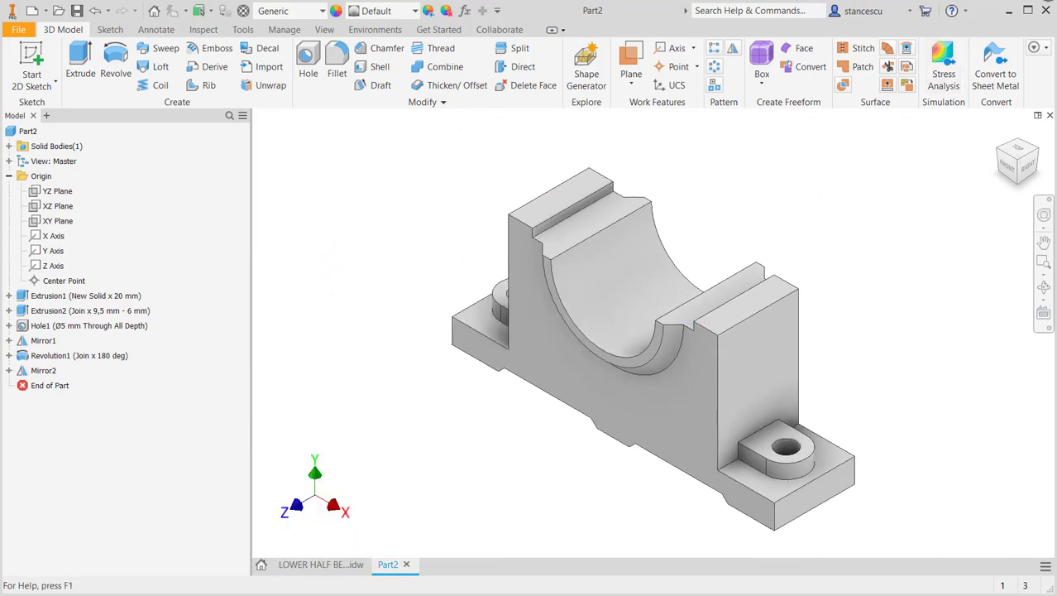
click(308, 564)
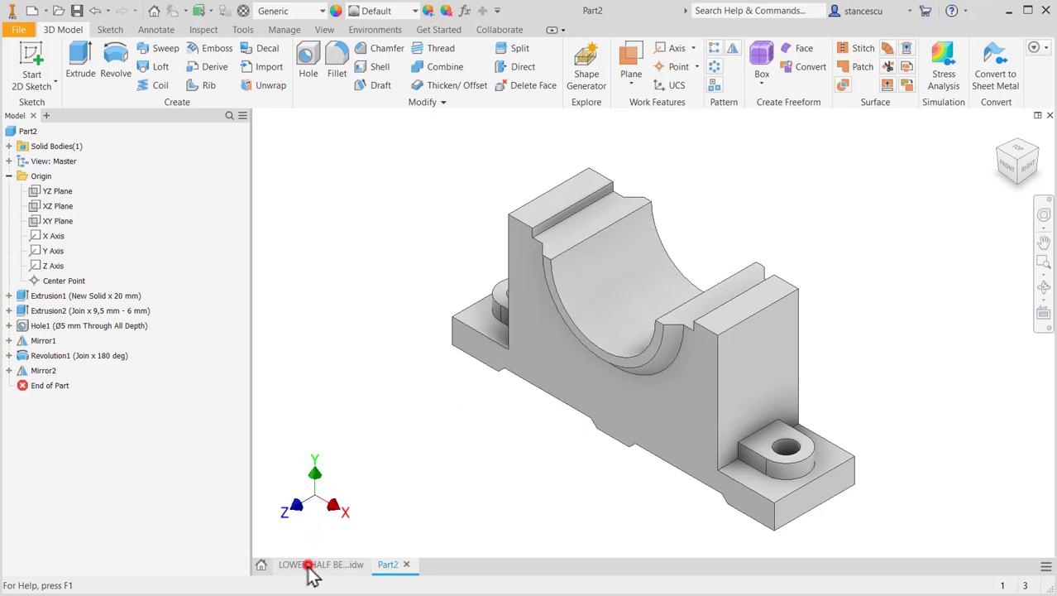
middle_drag(615, 250, 615, 311)
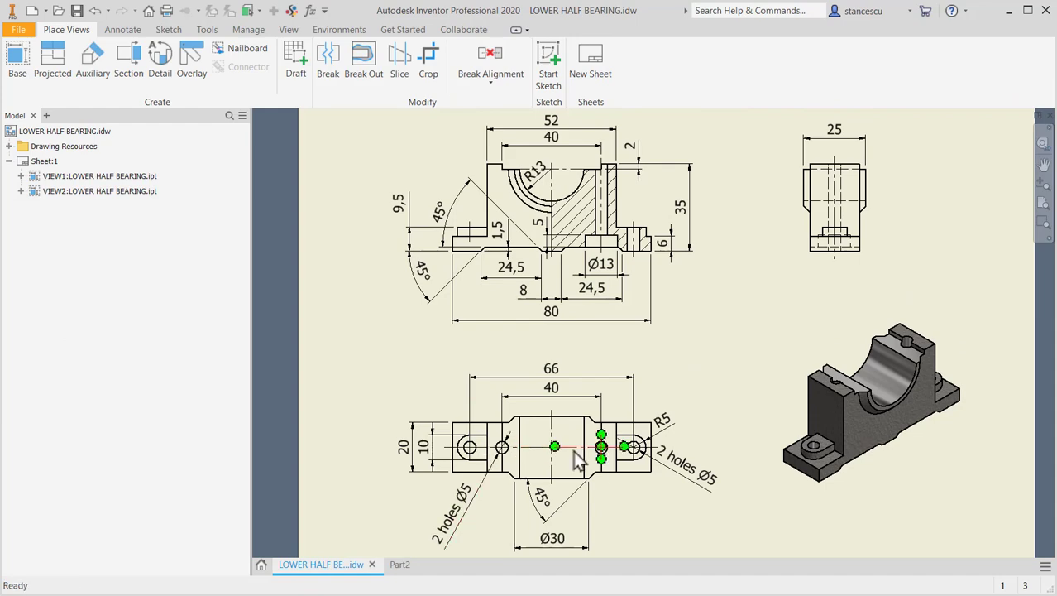
scroll(608, 252, up, 2)
middle_drag(609, 252, 626, 373)
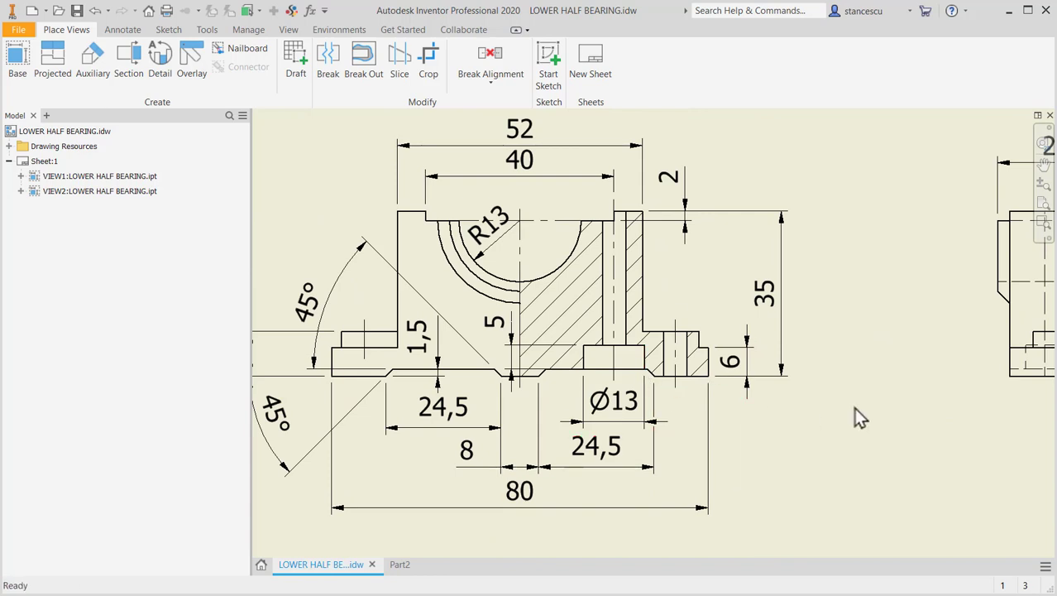
click(609, 421)
middle_drag(736, 418, 762, 207)
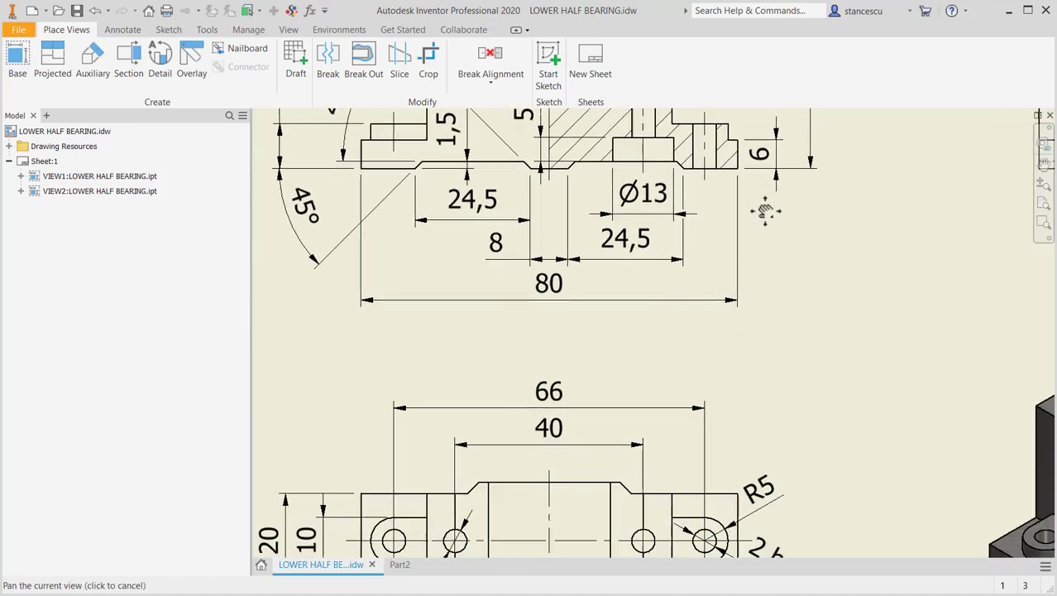
middle_drag(757, 395, 772, 245)
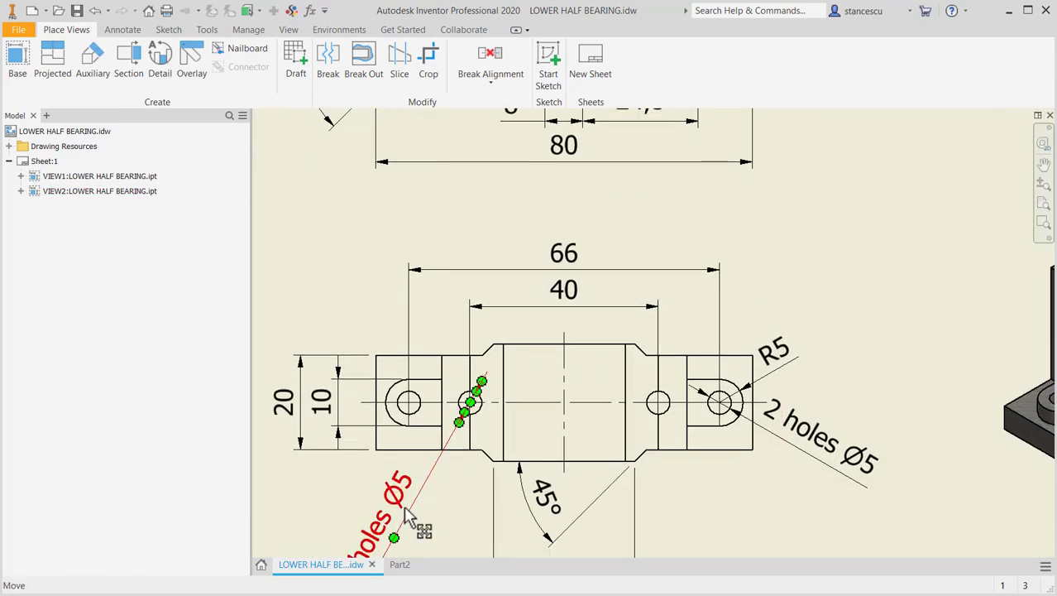
middle_drag(414, 528, 444, 444)
middle_drag(717, 291, 720, 382)
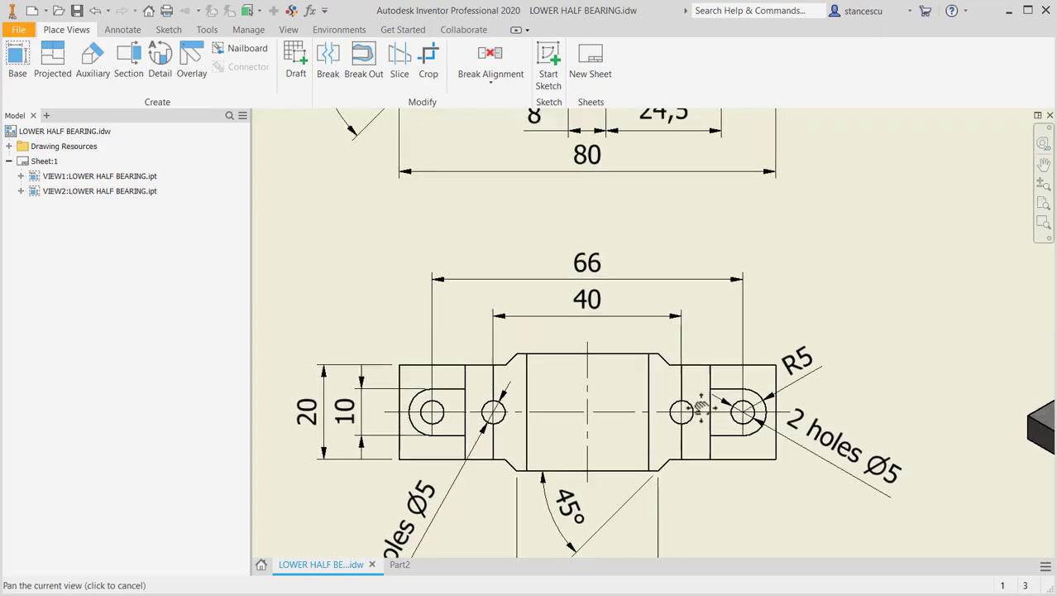
middle_drag(736, 260, 738, 430)
middle_drag(739, 366, 738, 411)
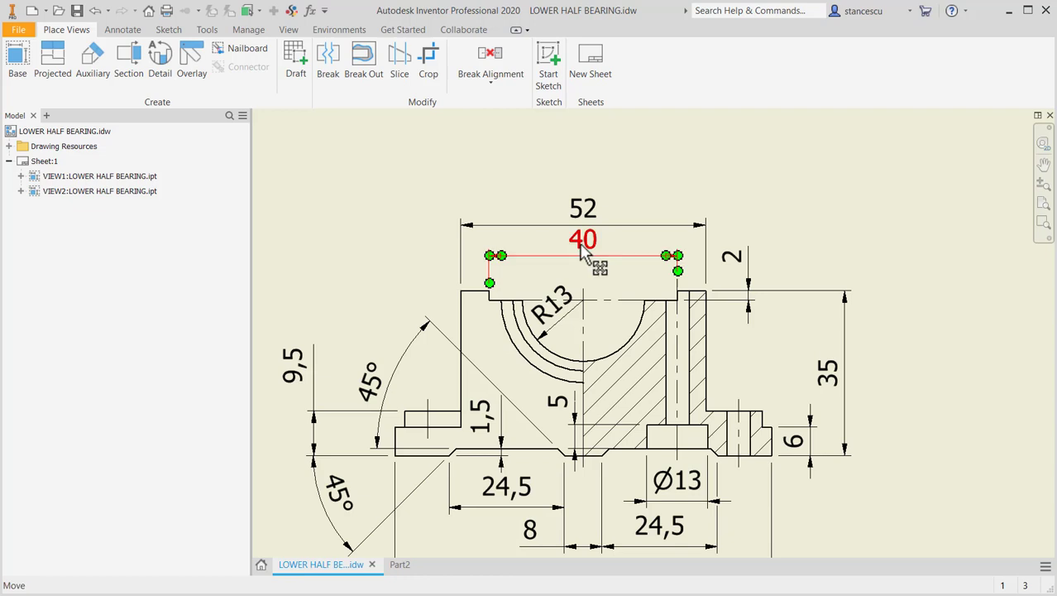
middle_drag(642, 370, 666, 227)
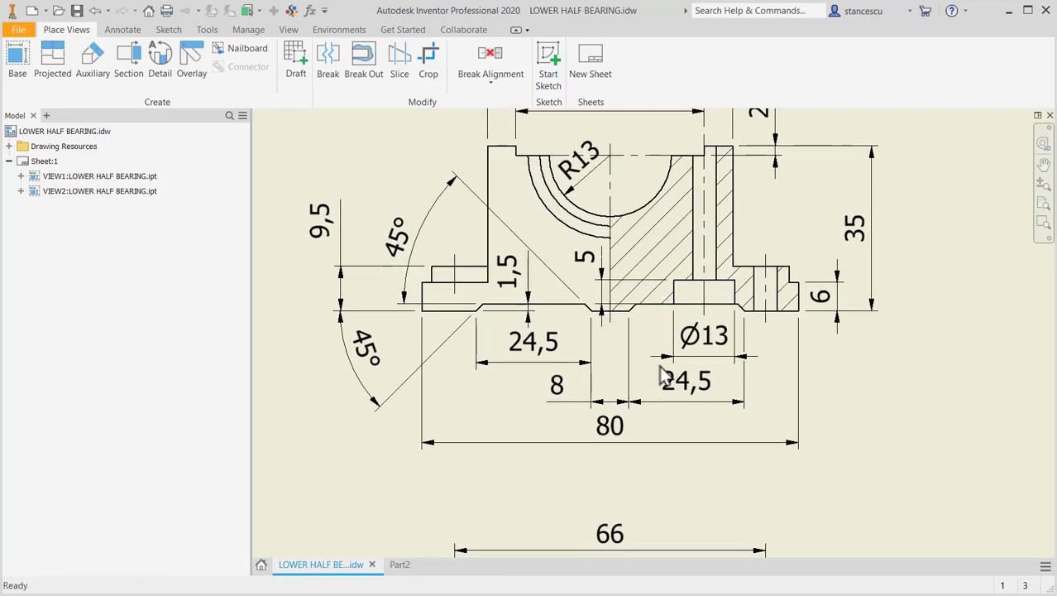
middle_drag(669, 372, 669, 157)
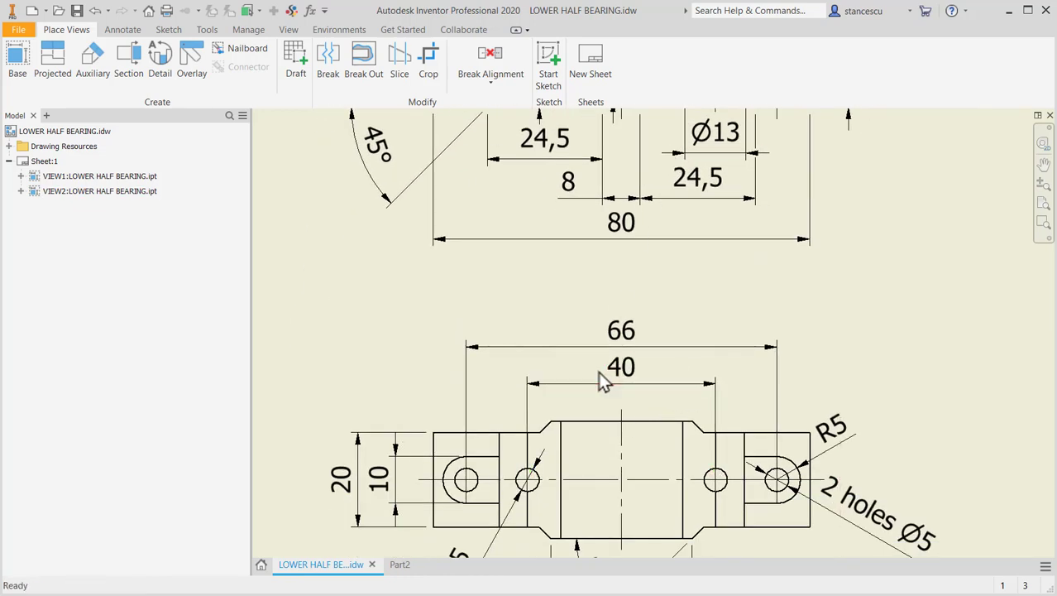
middle_drag(700, 295, 684, 553)
middle_drag(668, 240, 668, 267)
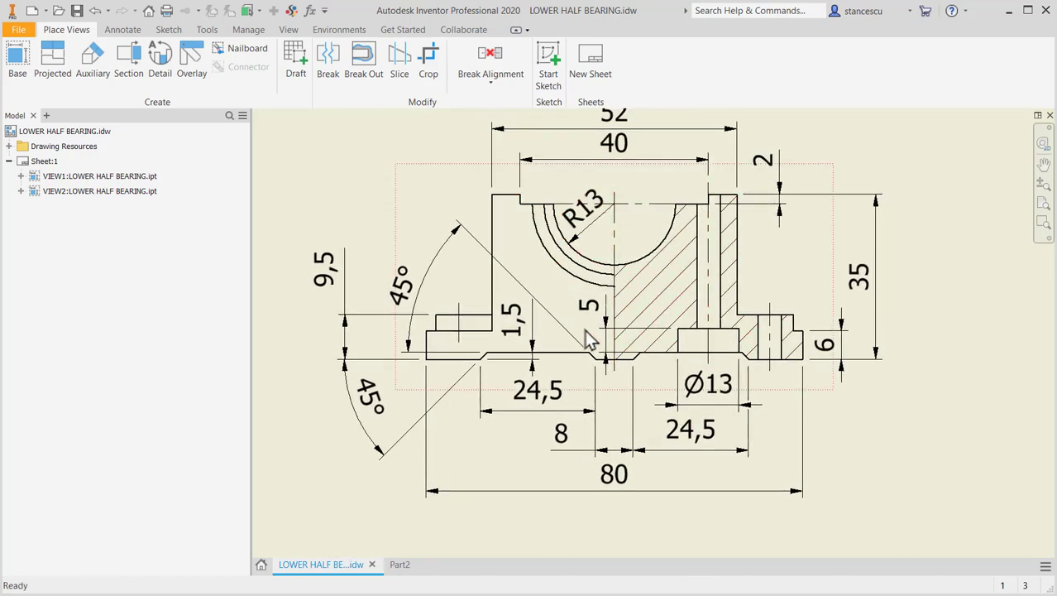
middle_drag(615, 406, 616, 163)
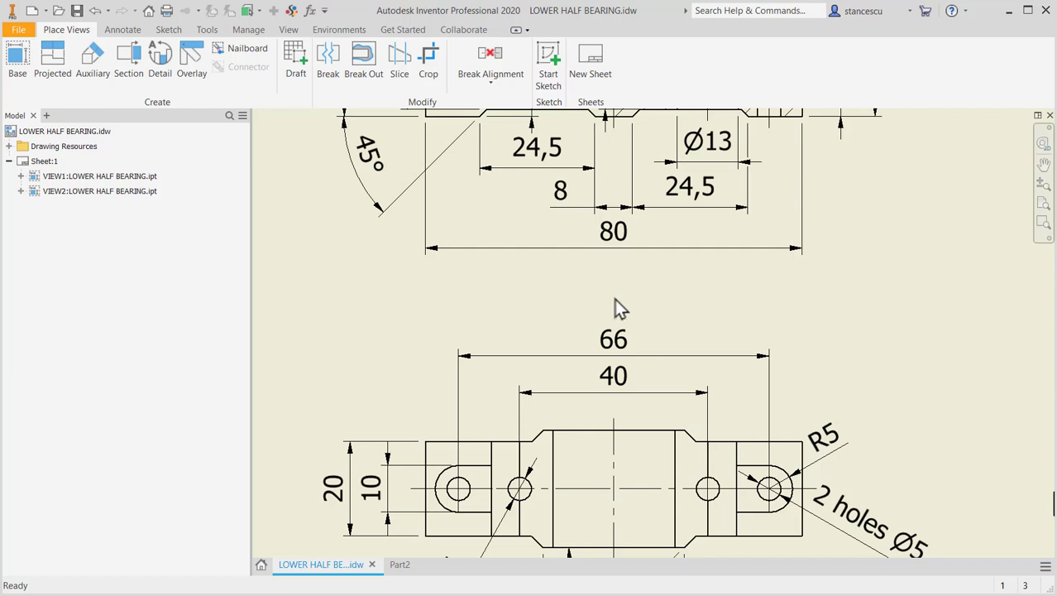
Step: Return to Part2, start a sketch on the recessed bottom face and place one point in each of the two base recesses
click(399, 565)
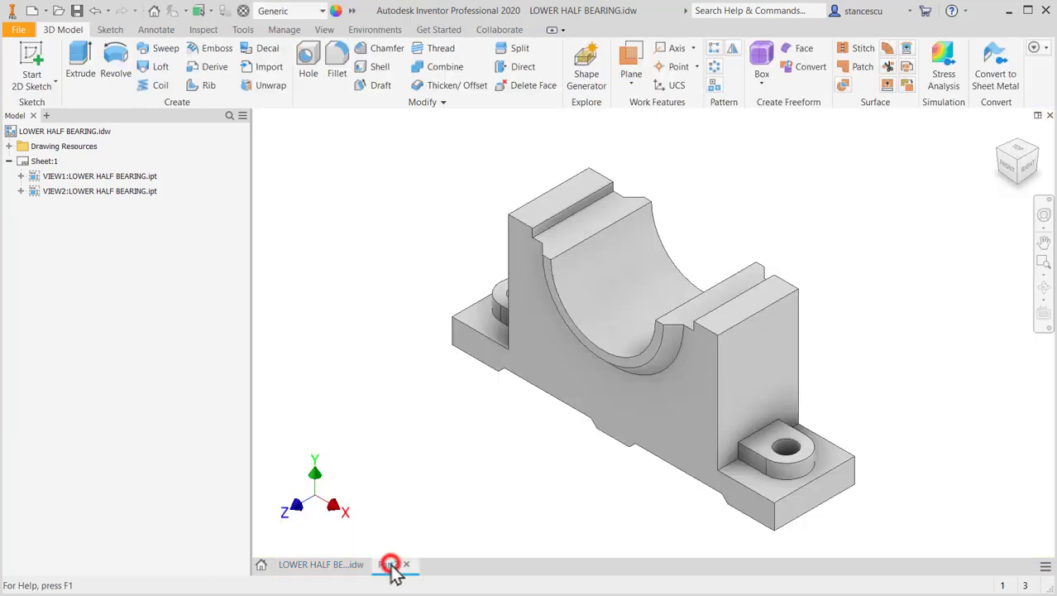
shift+middle_drag(530, 475, 582, 368)
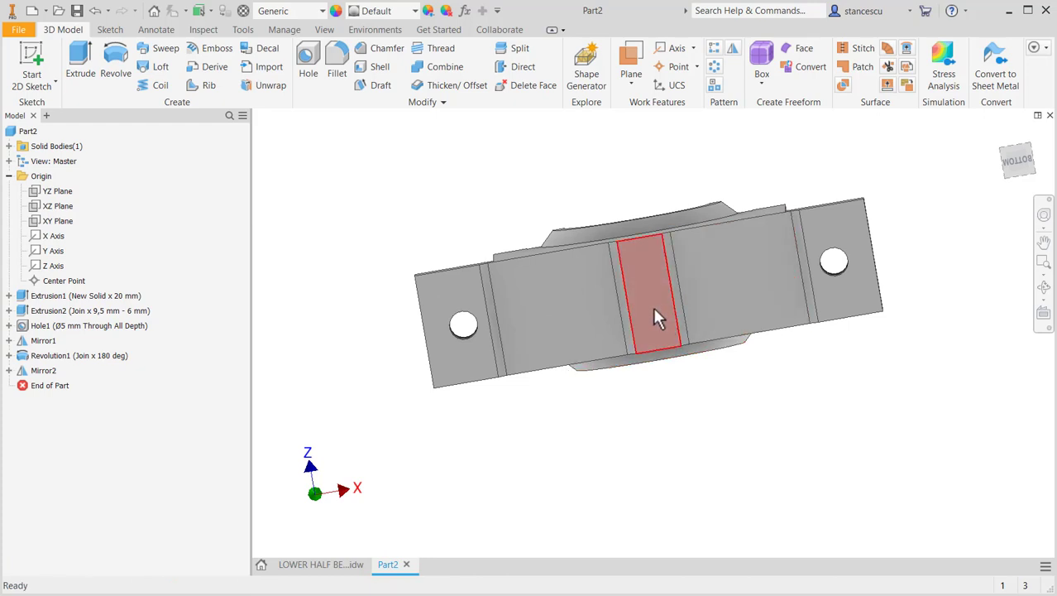
click(737, 296)
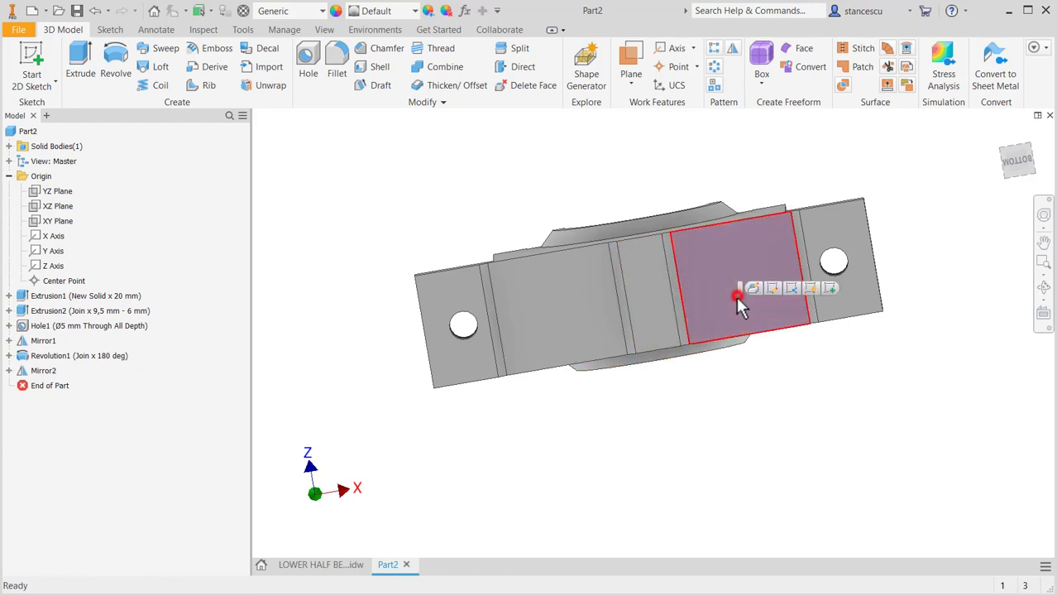
click(829, 288)
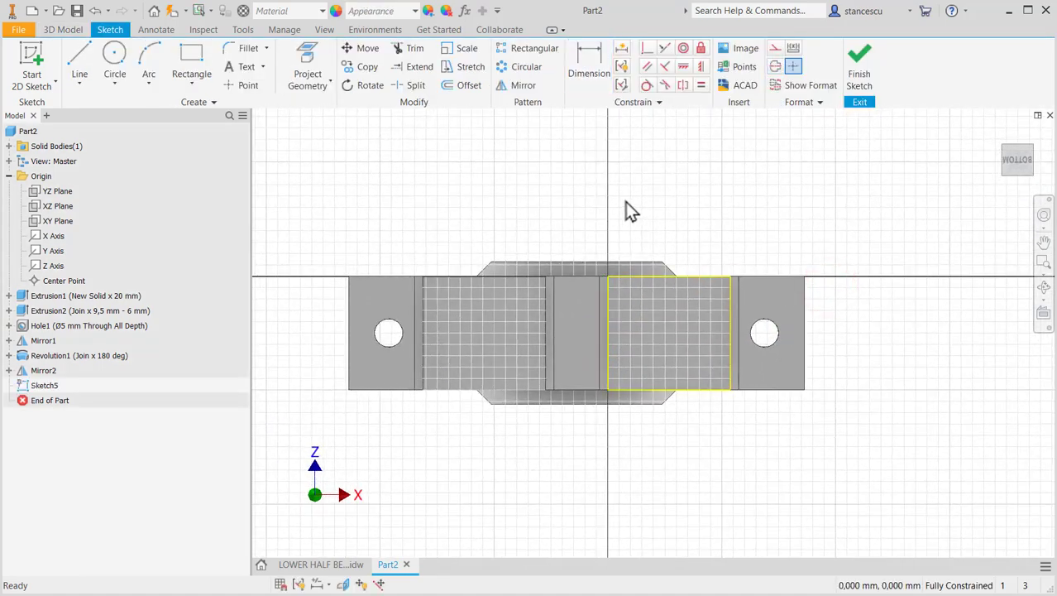
click(241, 85)
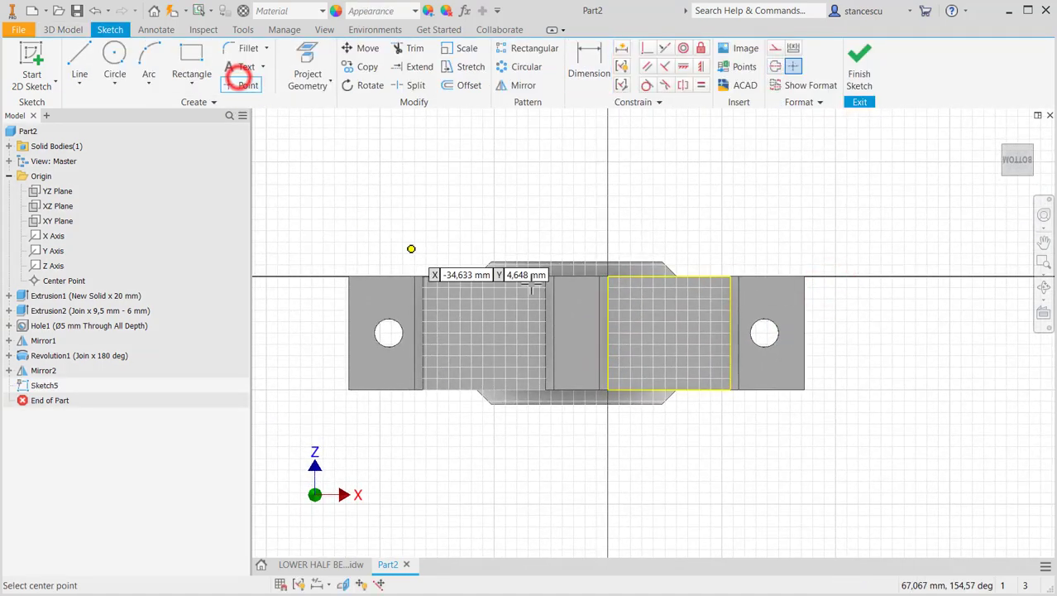
click(684, 349)
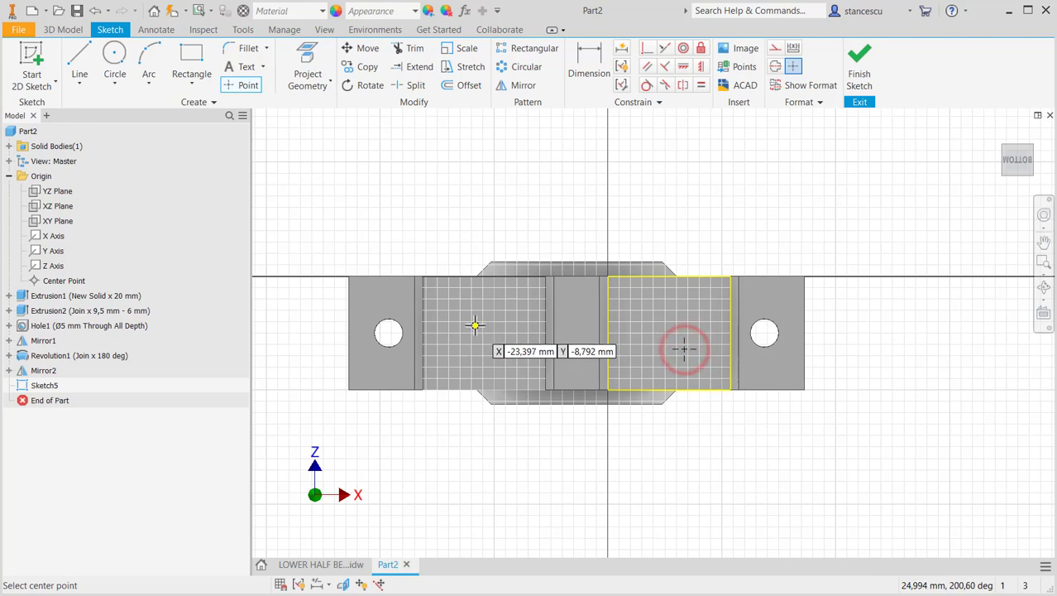
click(475, 324)
key(Escape)
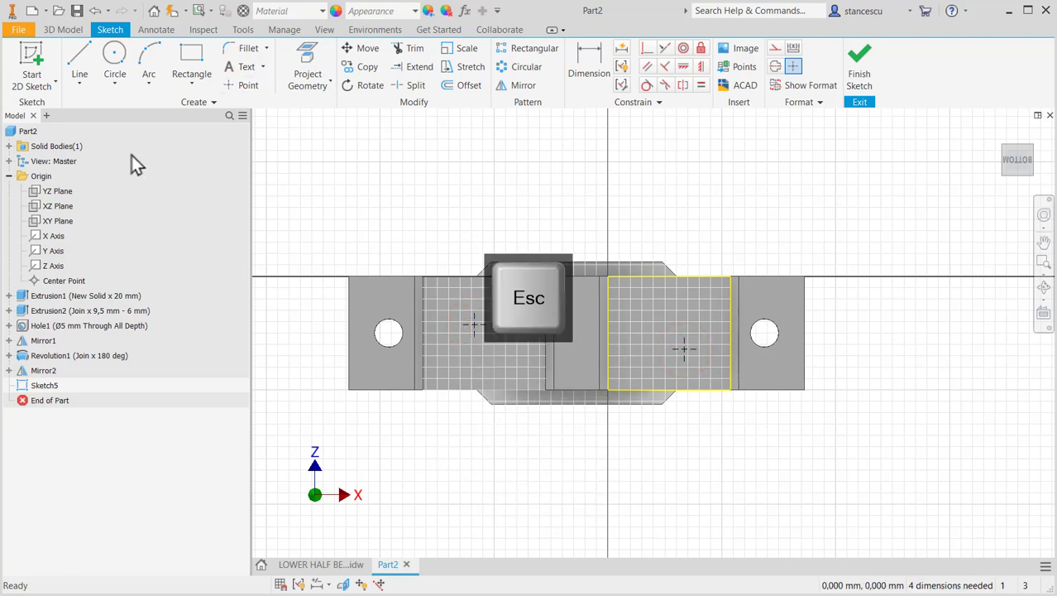
Step: Connect the two sketch points with a construction line and constrain the line horizontal
click(78, 54)
click(775, 48)
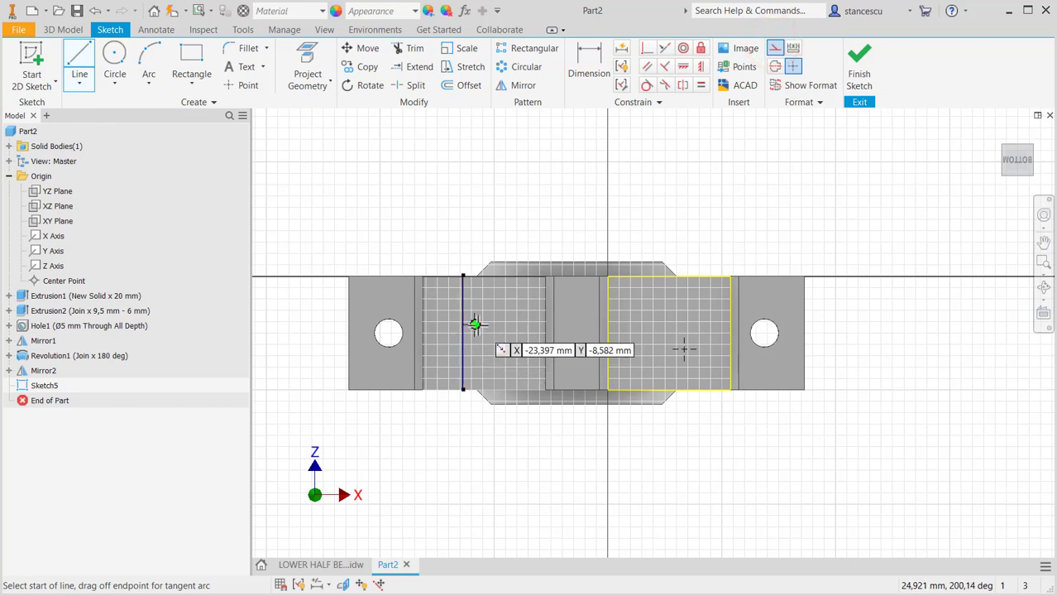
click(475, 324)
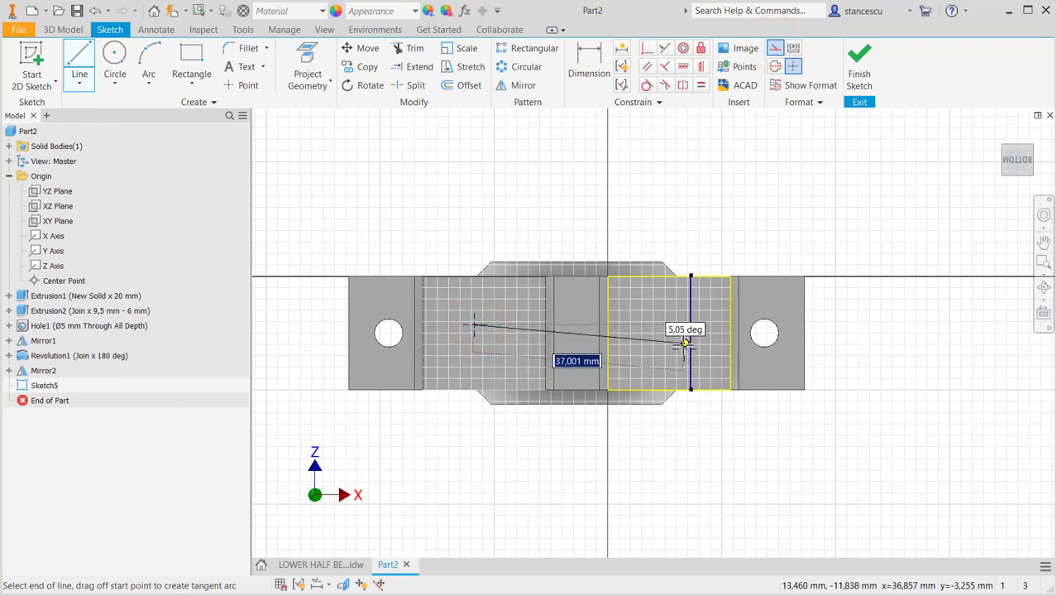
click(682, 350)
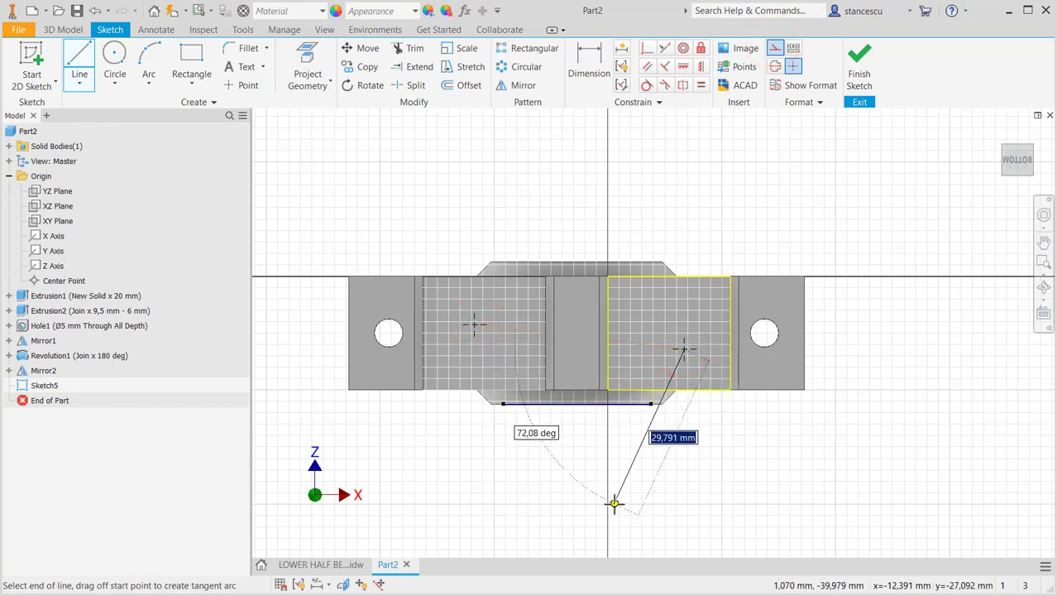
key(Escape)
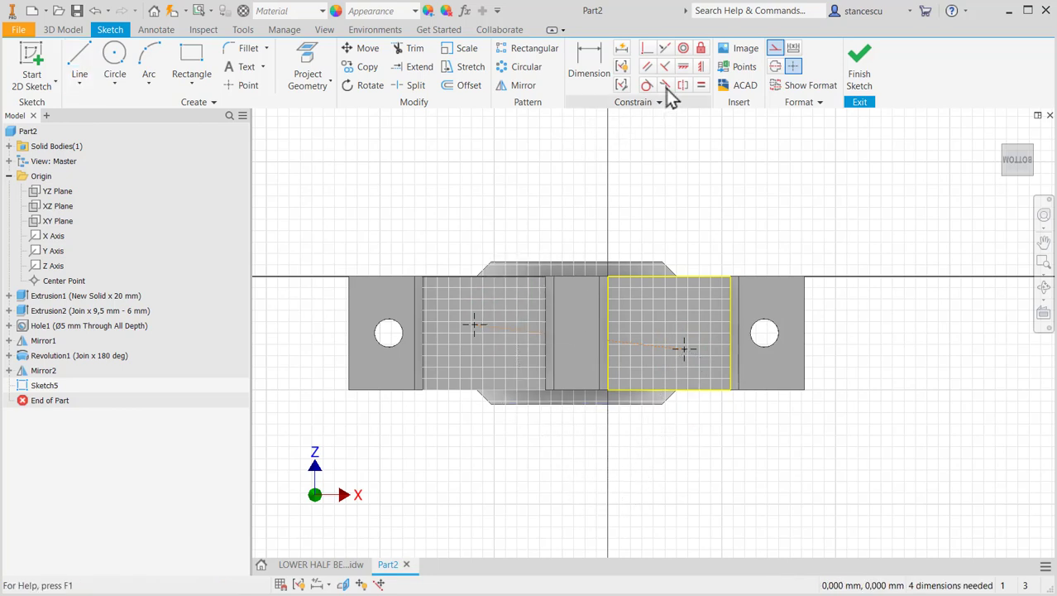
click(683, 67)
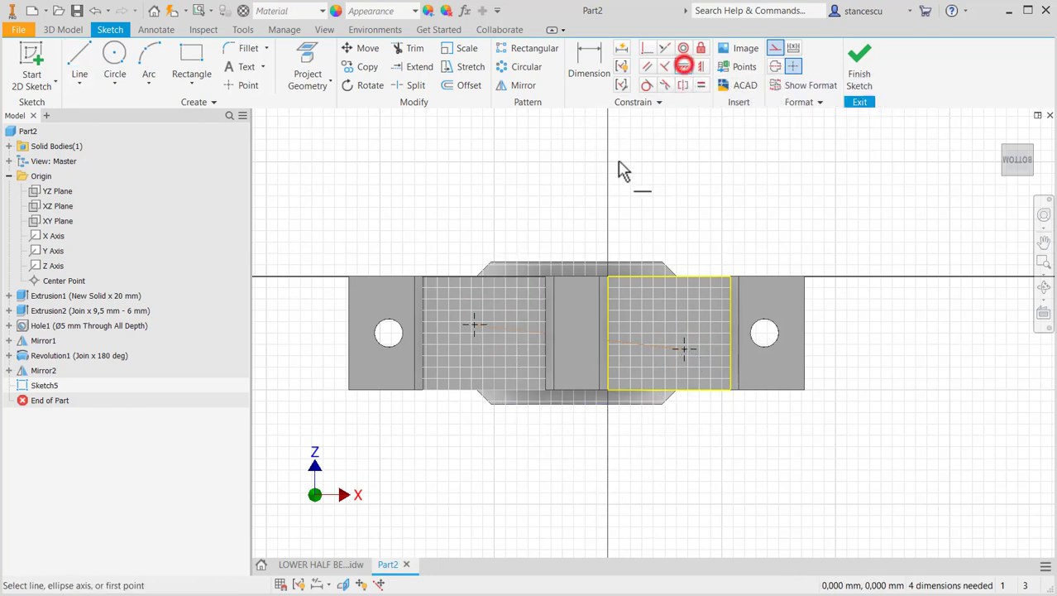
click(562, 336)
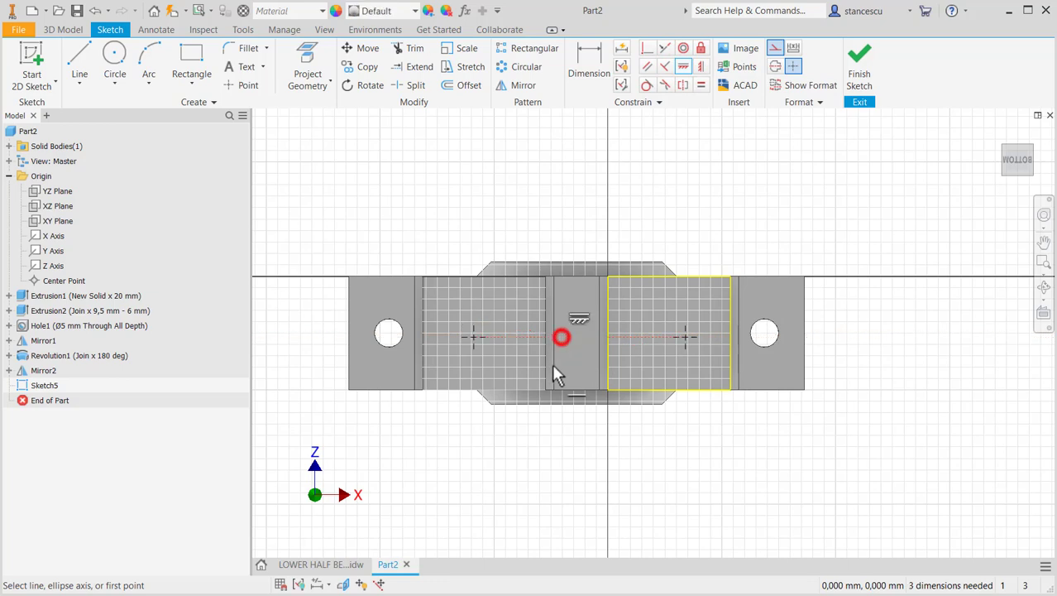
Step: Slice the graphics at the sketch plane and make the construction line's midpoint coincident with the projected center point
click(647, 48)
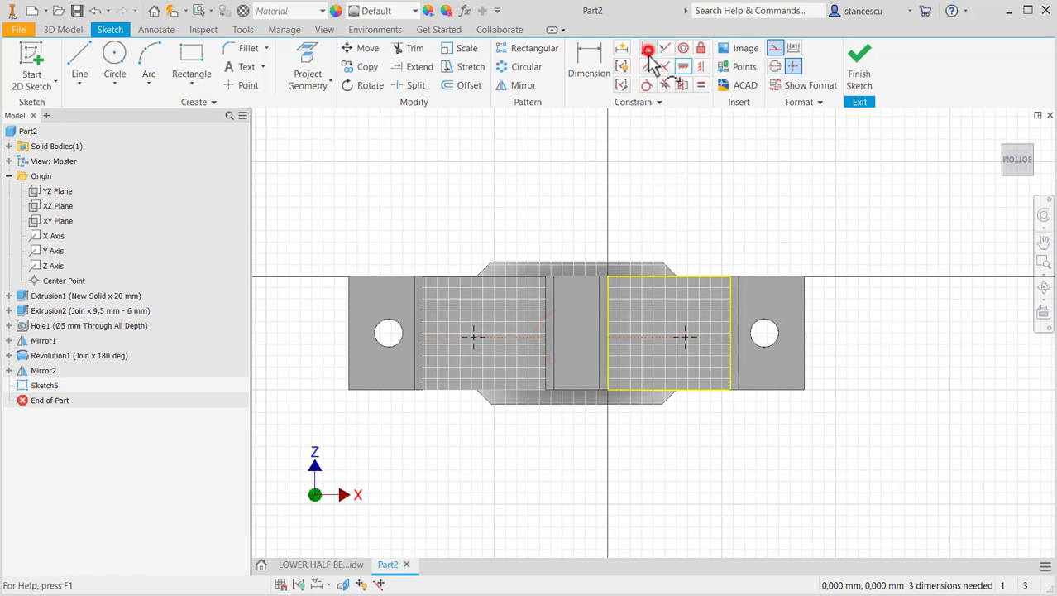
click(580, 338)
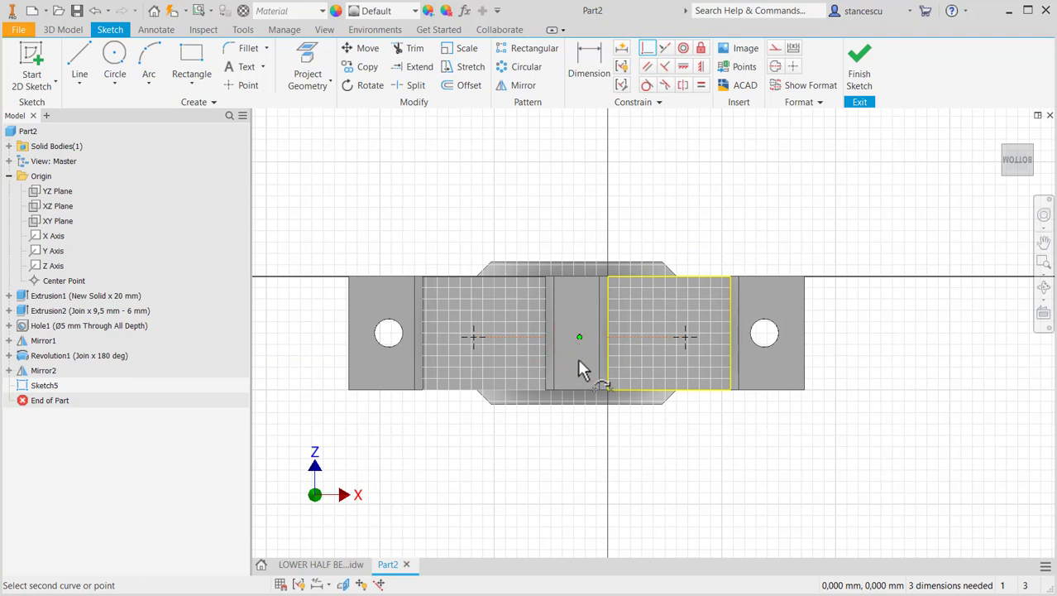
key(F7)
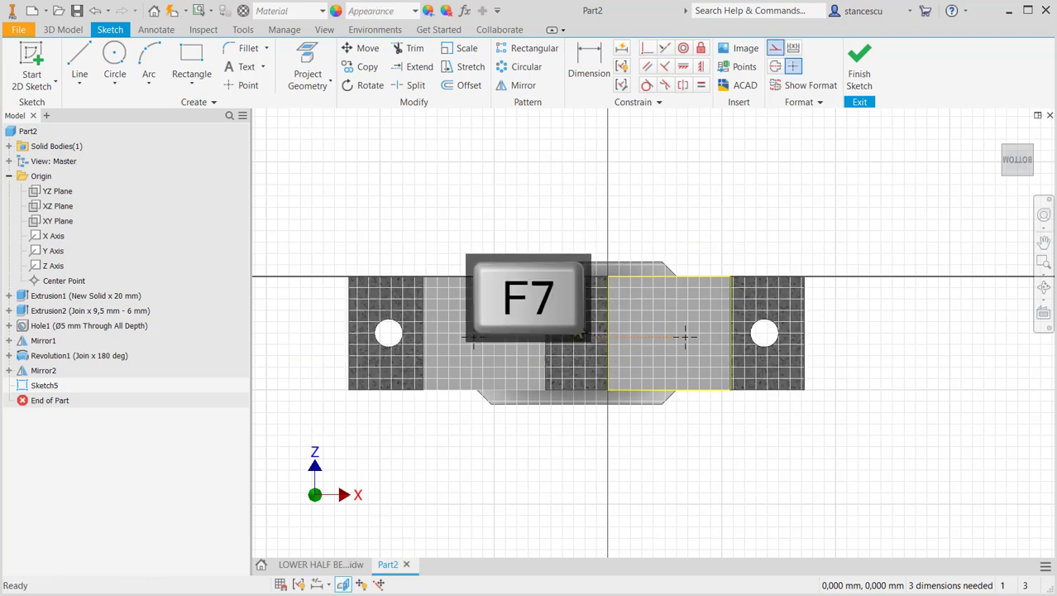
click(575, 332)
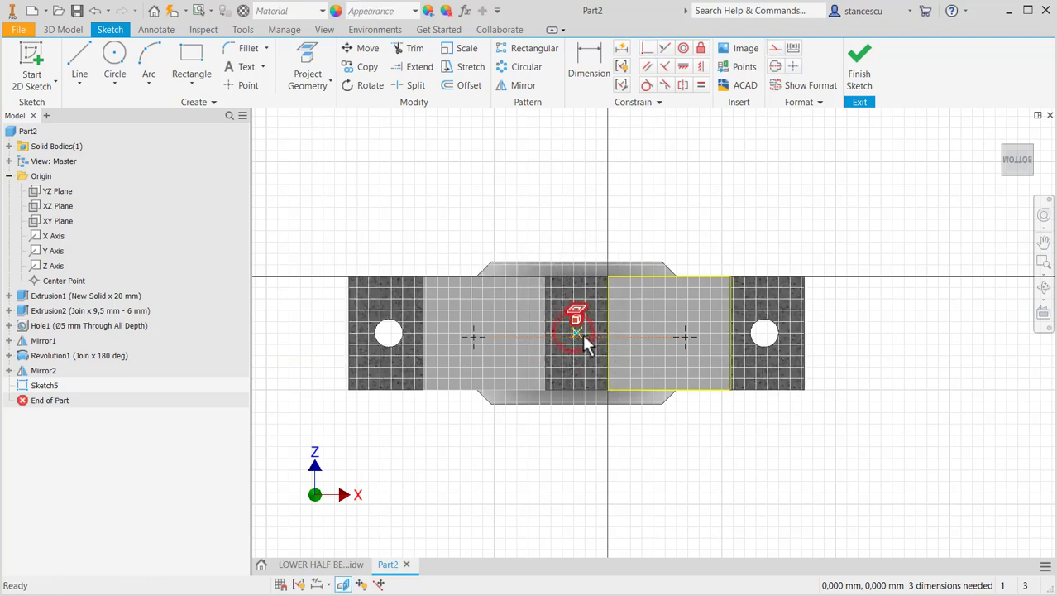
scroll(575, 340, down, 5)
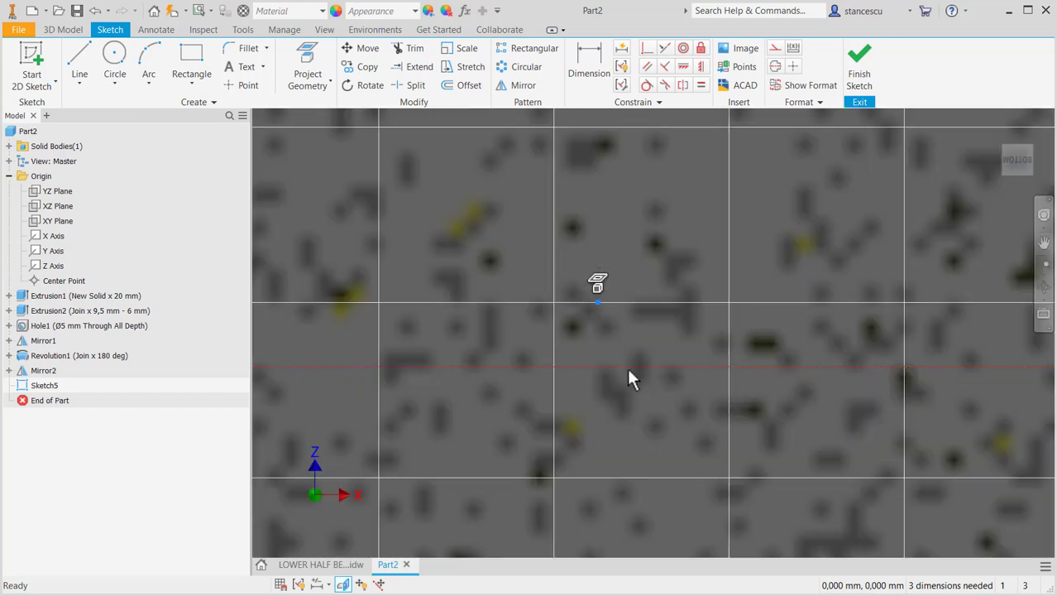
click(647, 48)
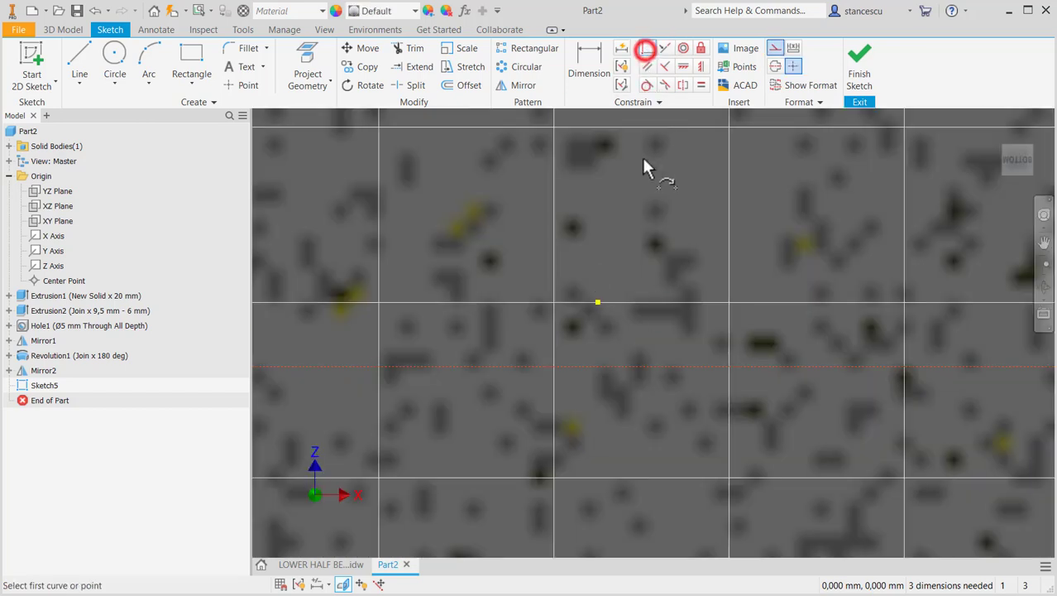
click(598, 302)
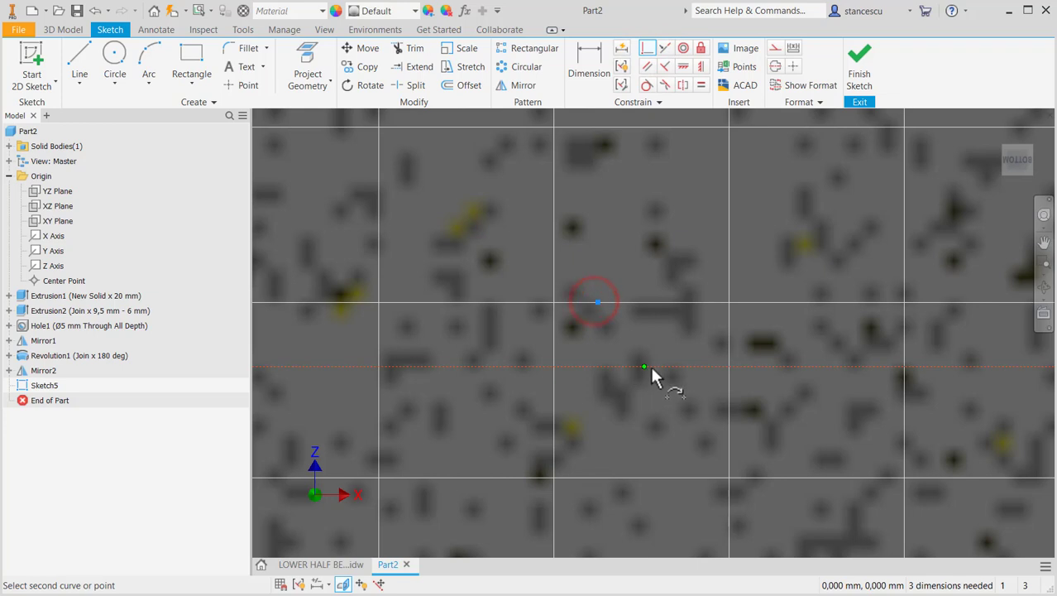
click(644, 366)
scroll(627, 371, up, 5)
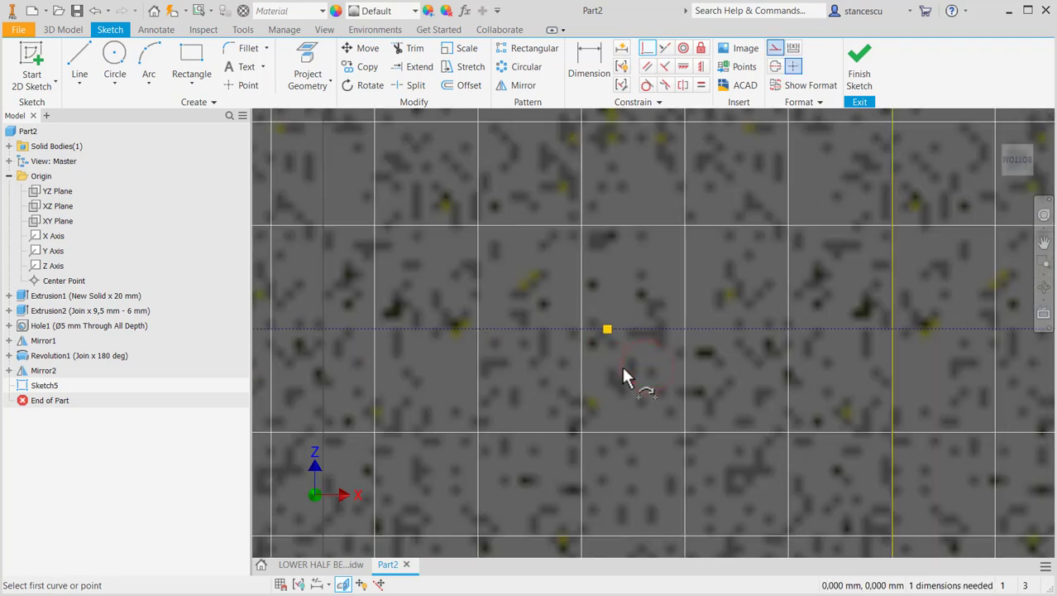
scroll(619, 396, up, 3)
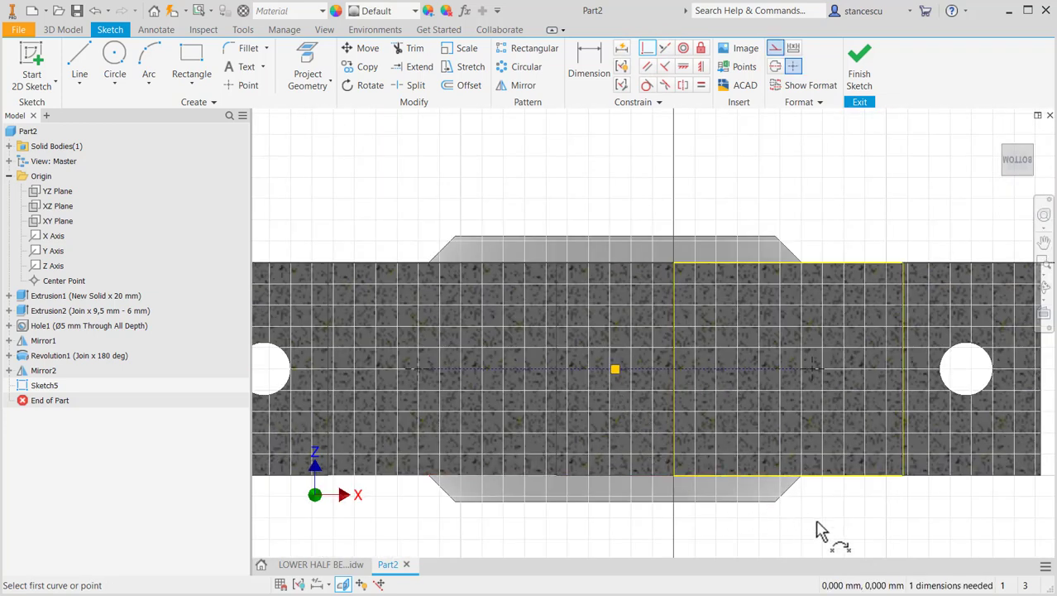
key(Escape)
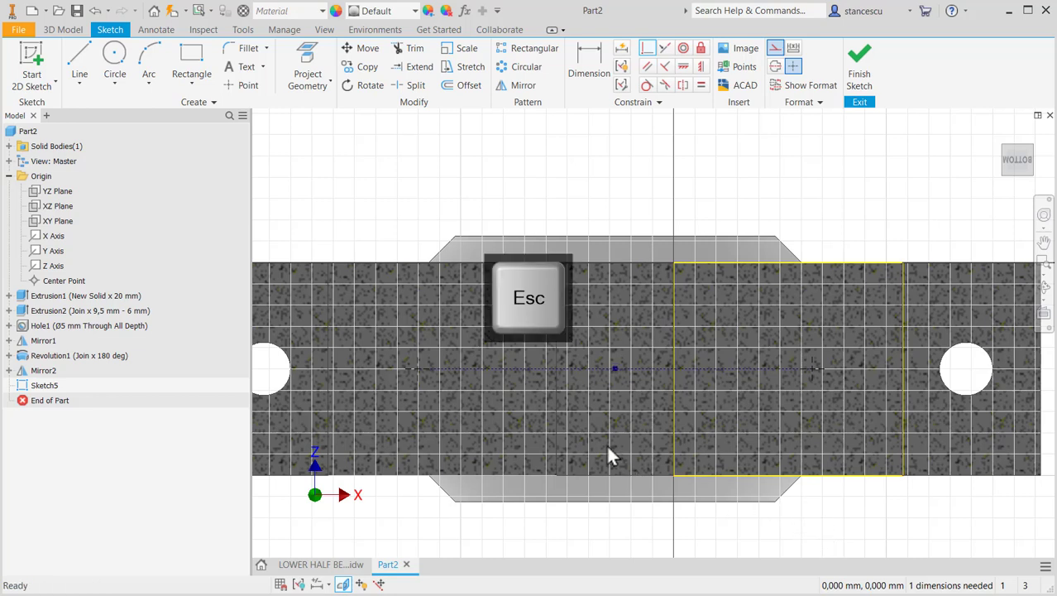
Step: Dimension the distance between the two sketch points as 40 mm and finish the sketch
click(413, 368)
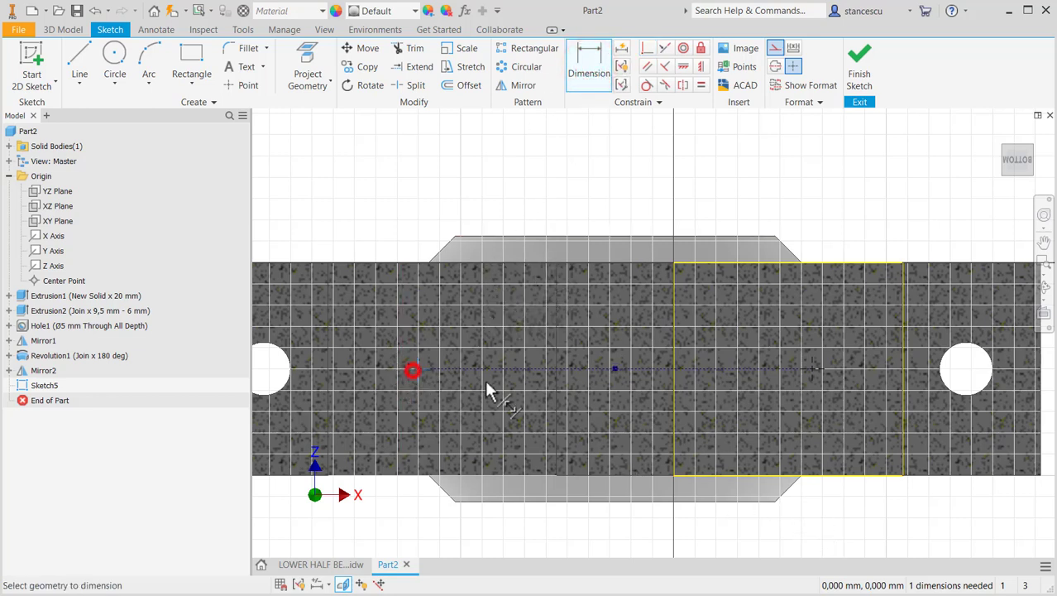
click(812, 368)
click(610, 165)
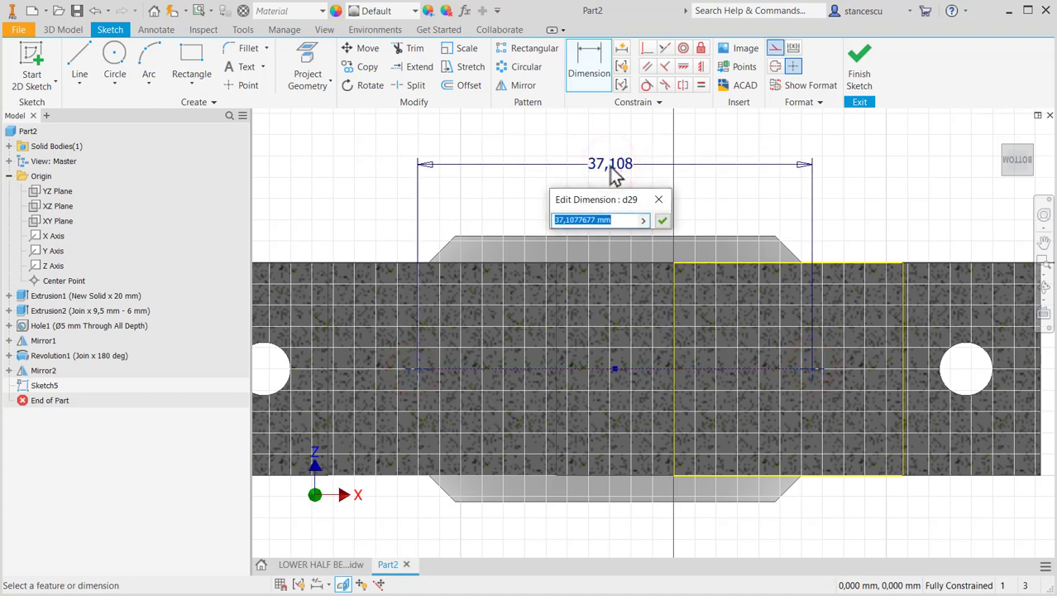
text(4)
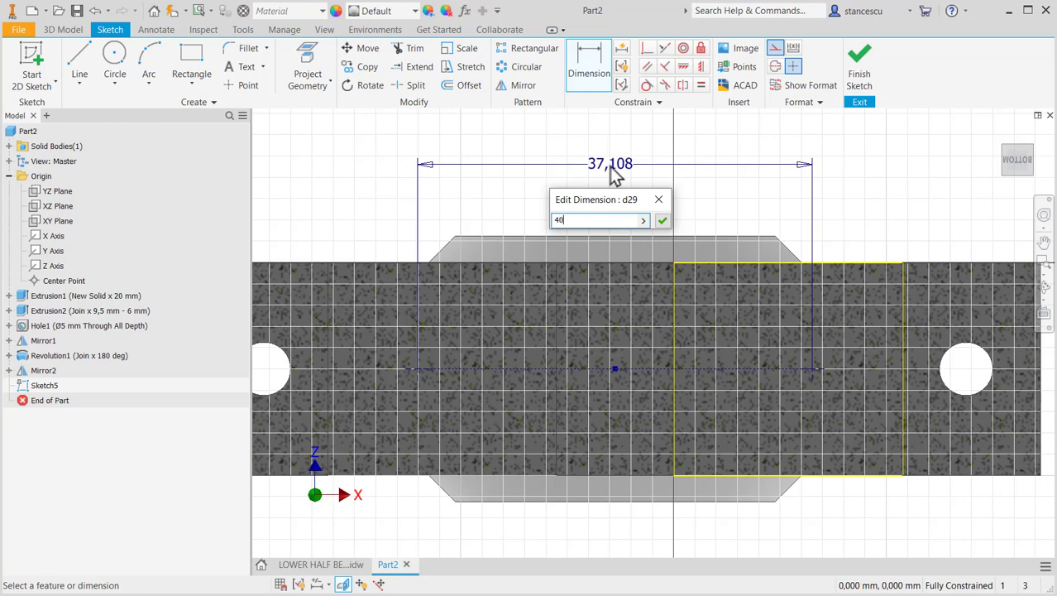
text(0)
key(Return)
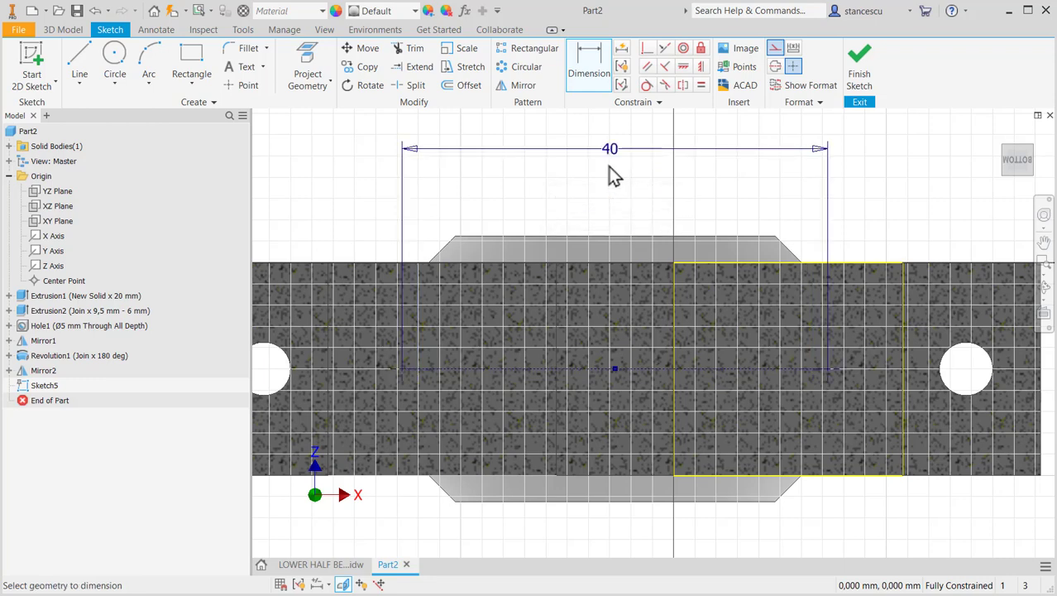
click(860, 66)
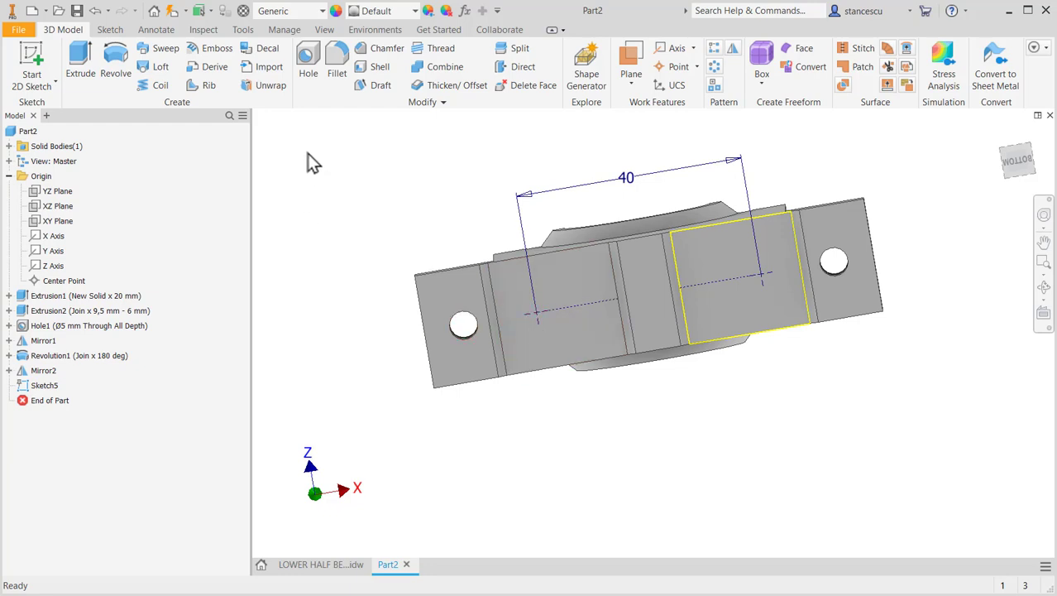
Step: Create 5 mm through-all holes at both sketch points with 13 mm diameter, 5 mm deep counterbores on the underside
click(306, 60)
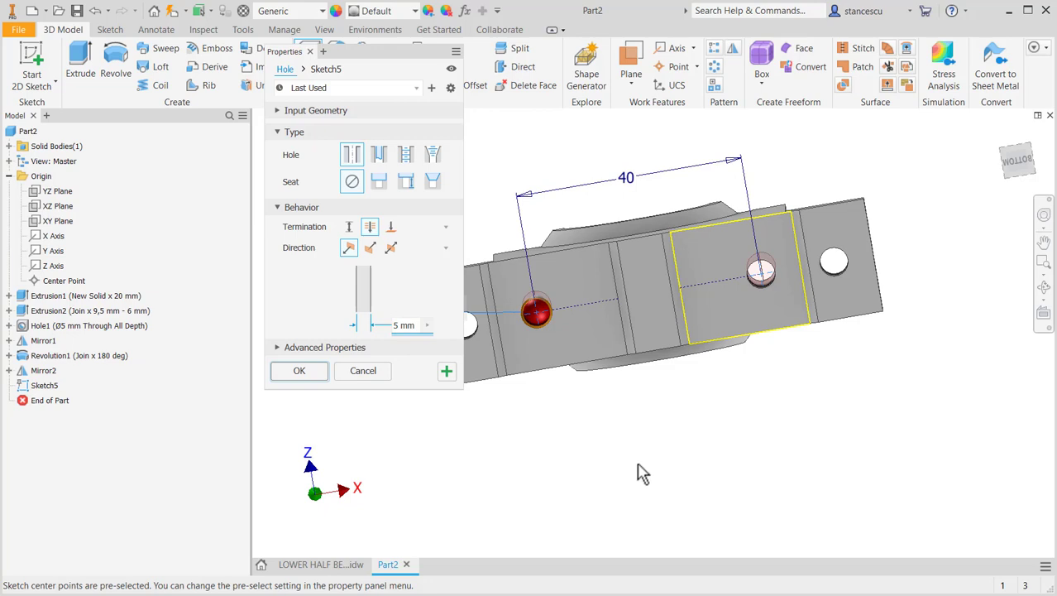
shift+middle_drag(643, 474, 637, 438)
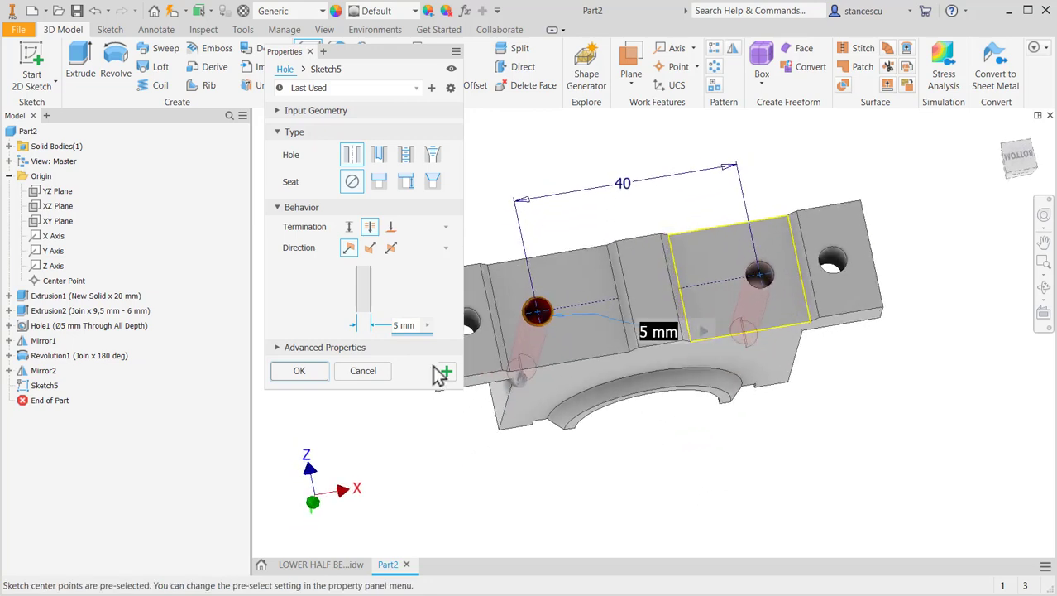
click(378, 182)
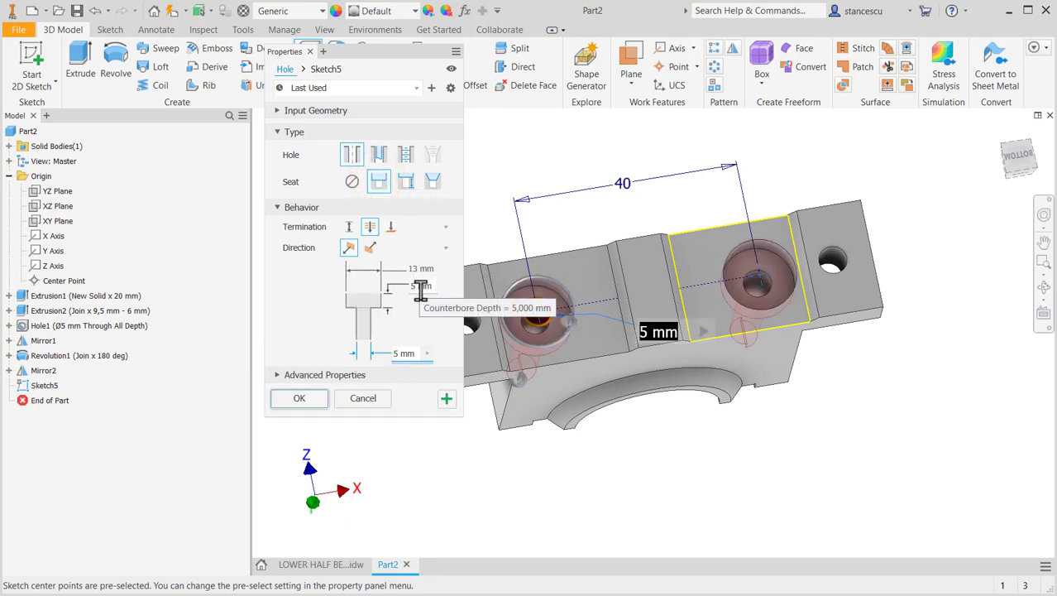
click(299, 398)
shift+middle_drag(590, 439, 534, 473)
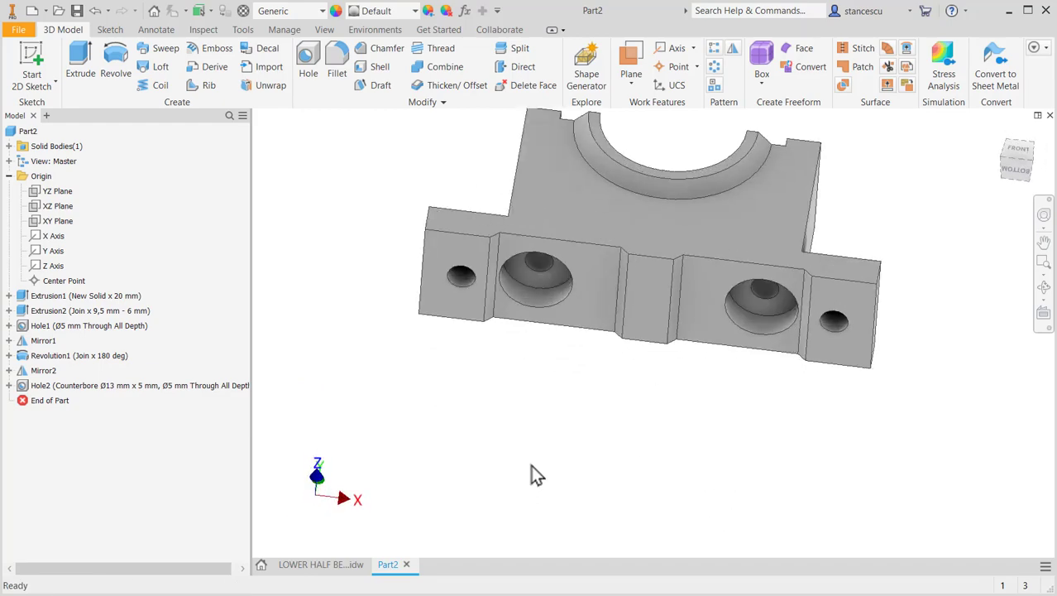
key(F6)
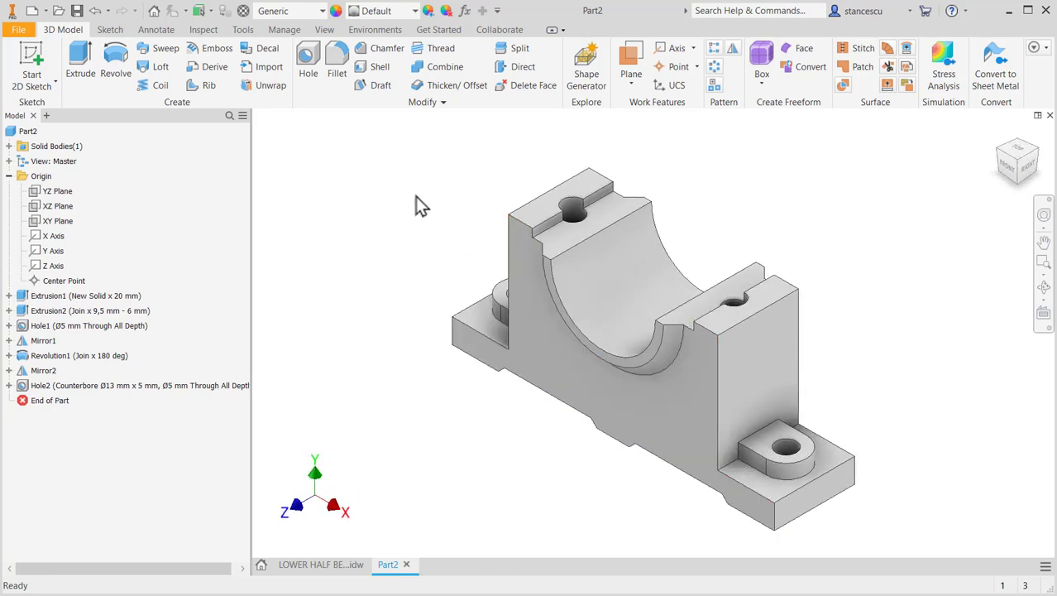
click(373, 198)
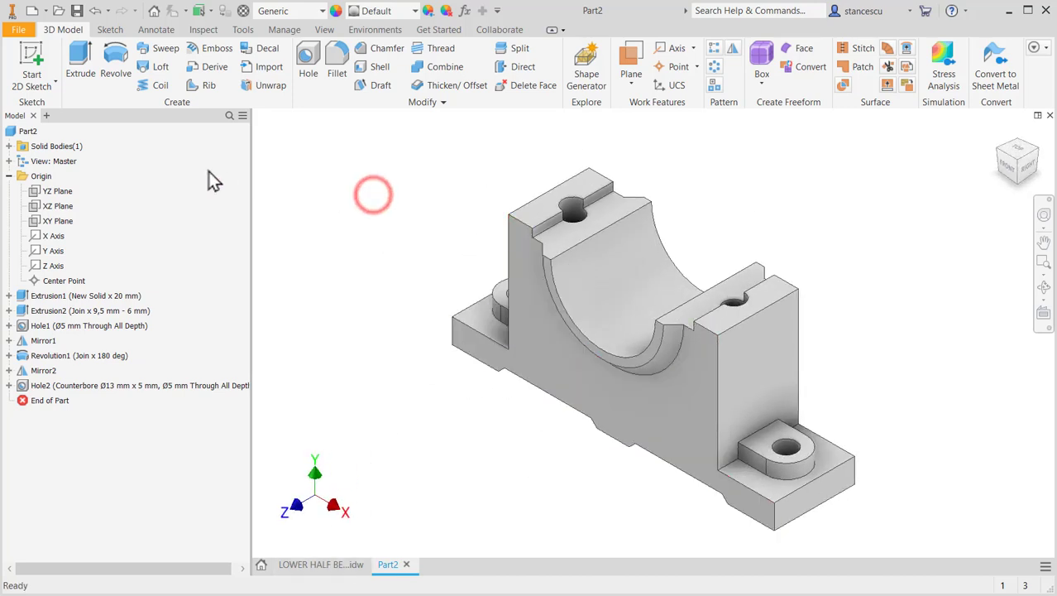
Step: Assign the Steel, Carbon material to the part and set its appearance to Steel - Cast
click(300, 12)
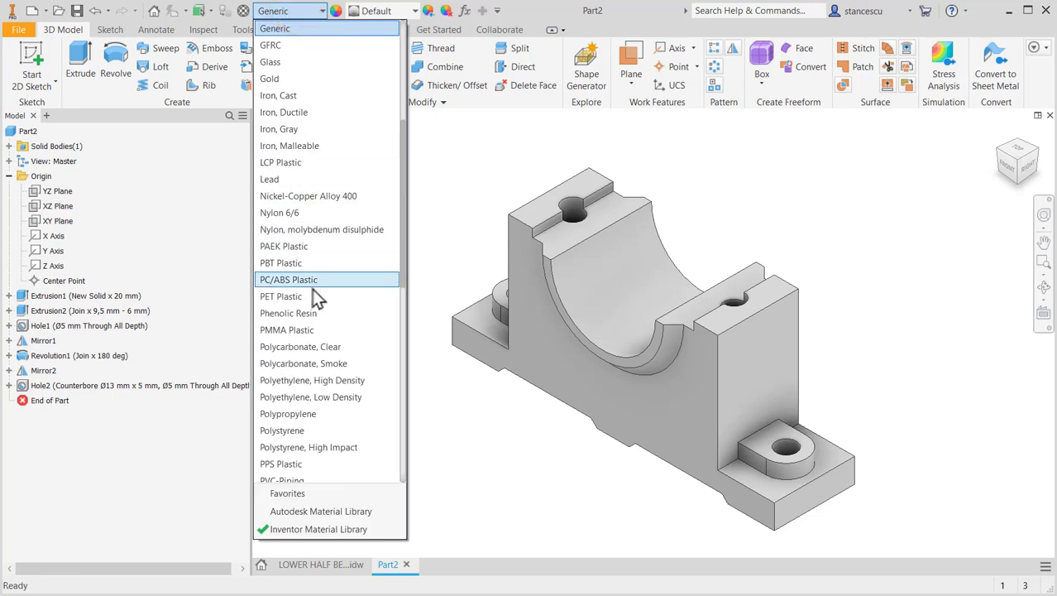
scroll(318, 298, down, 7)
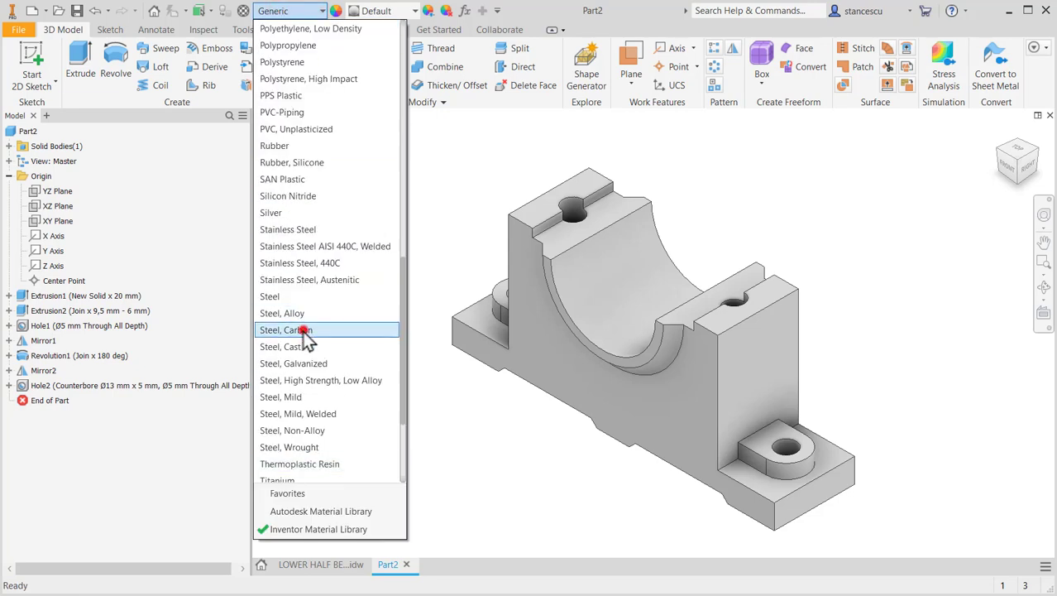
click(303, 330)
click(406, 11)
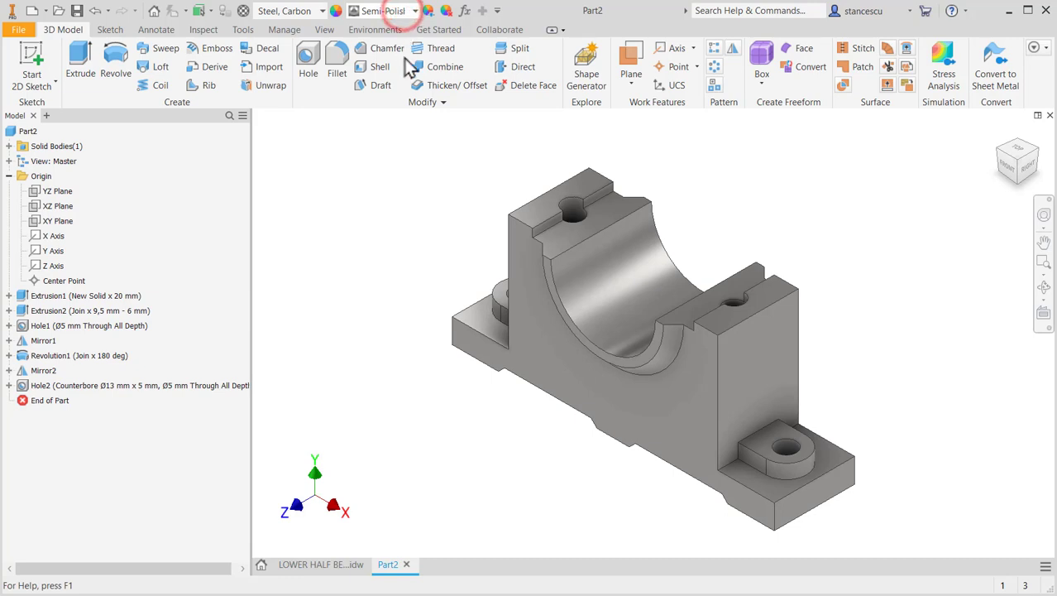
scroll(403, 339, down, 2)
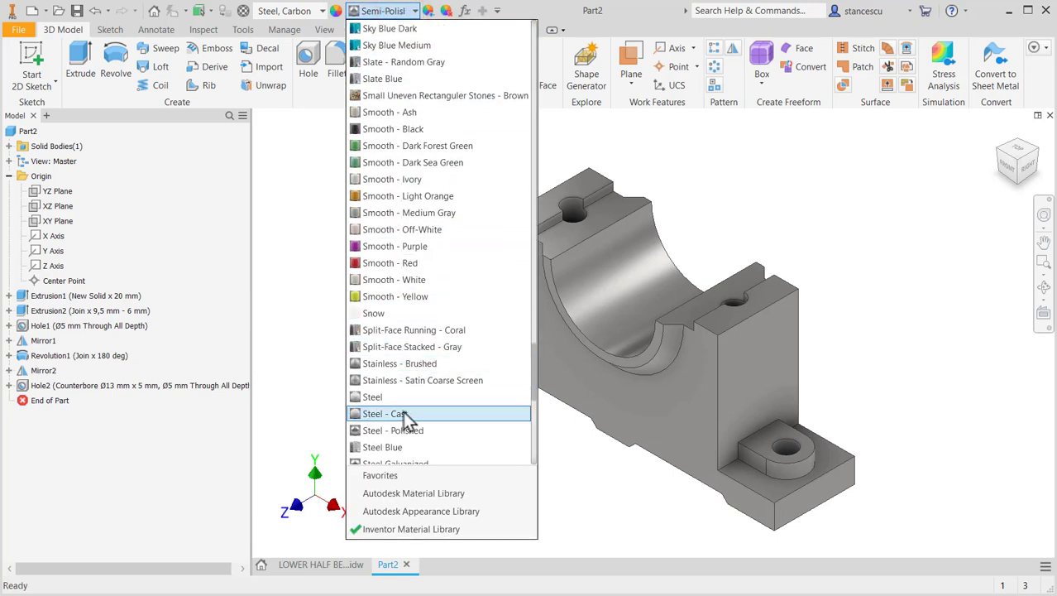
click(404, 416)
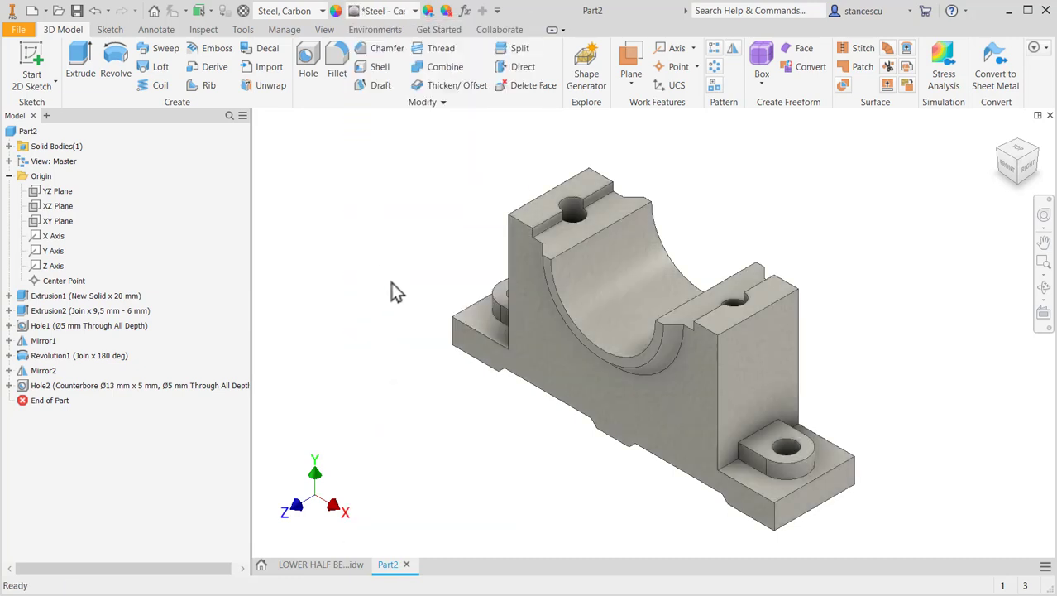
Step: Apply the Steel - Polished appearance to the bearing bore, the recessed upper ledges with their step walls, and the three raised underside pads
click(606, 277)
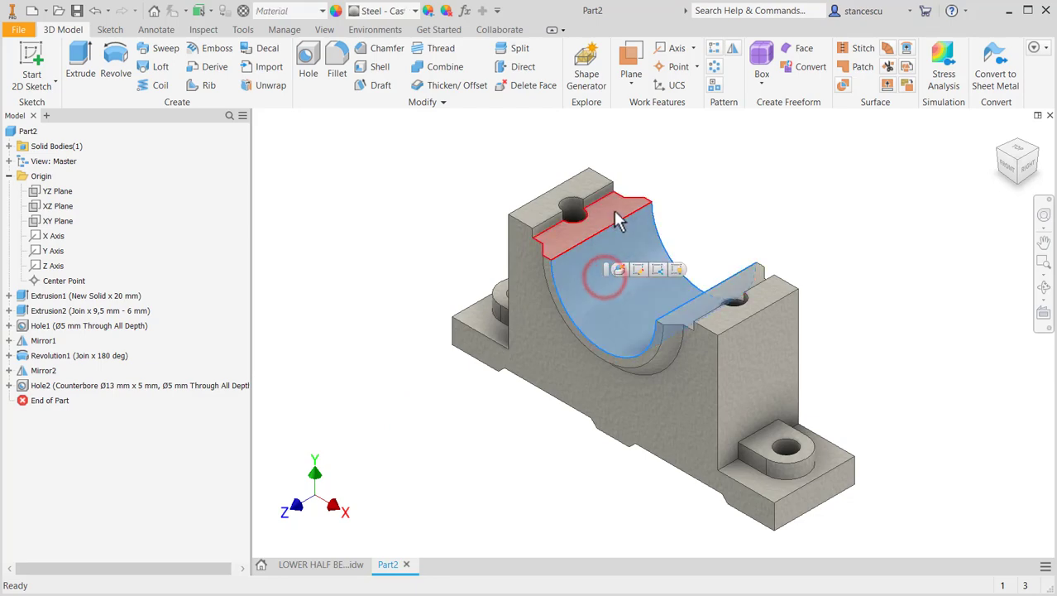
ctrl+click(617, 212)
scroll(608, 207, down, 5)
ctrl+click(597, 205)
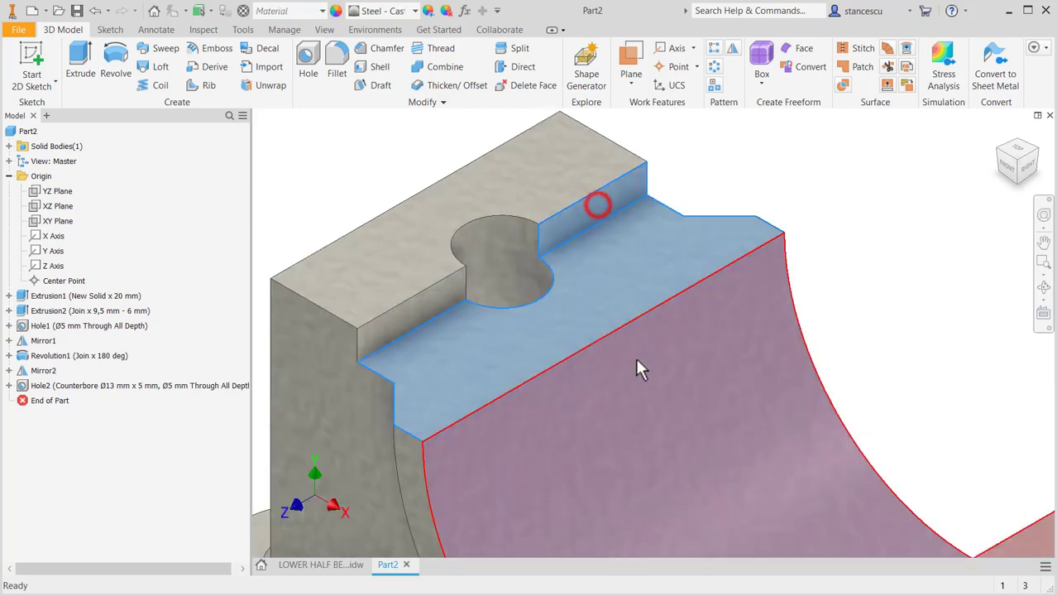
shift+middle_drag(642, 368, 576, 379)
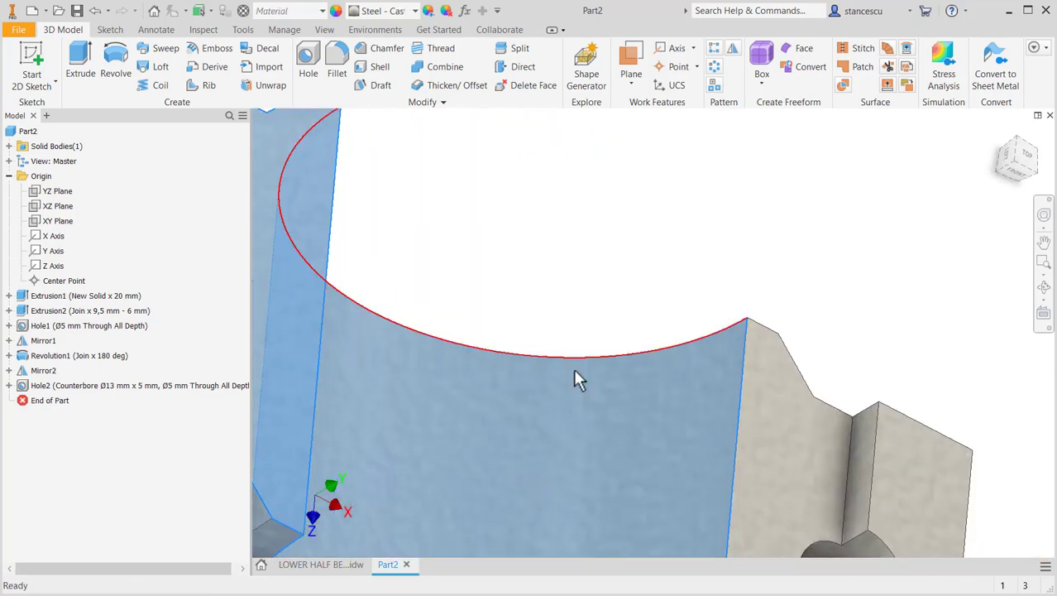
ctrl+click(798, 437)
ctrl+click(862, 472)
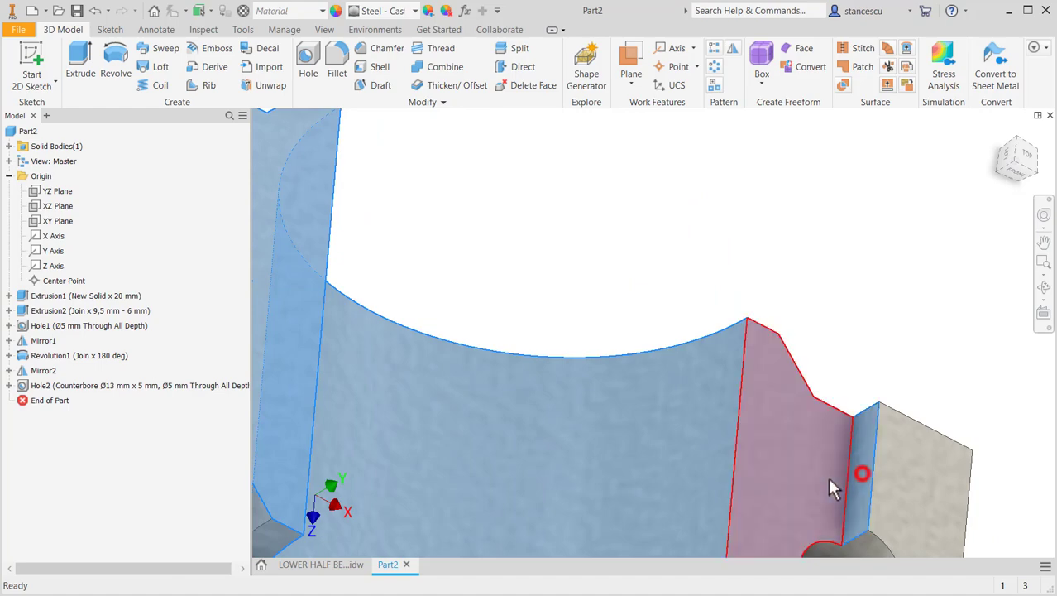
shift+middle_drag(831, 488, 888, 361)
ctrl+click(906, 439)
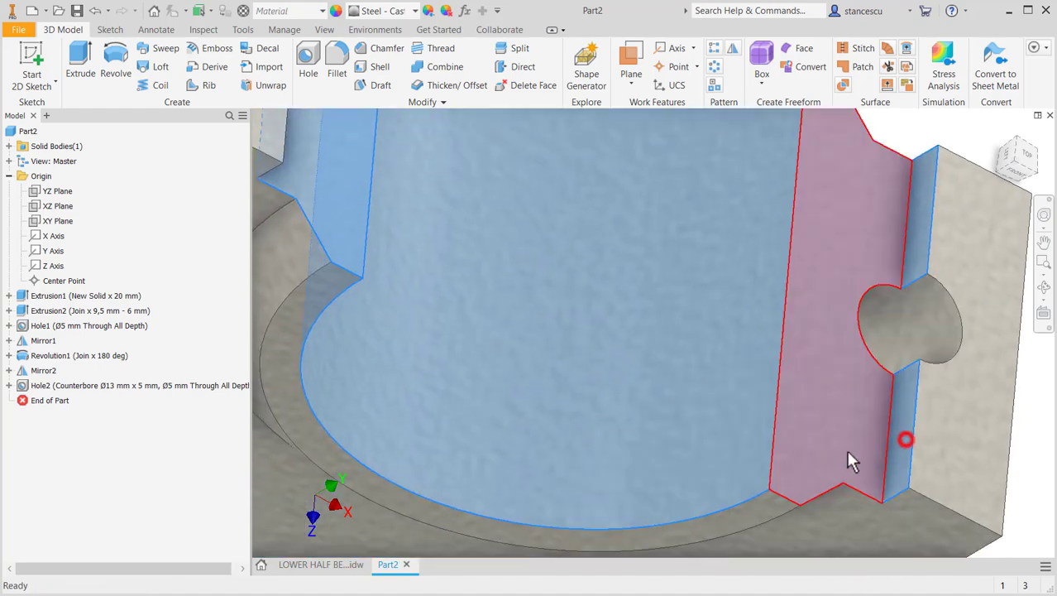
shift+middle_drag(762, 443, 728, 309)
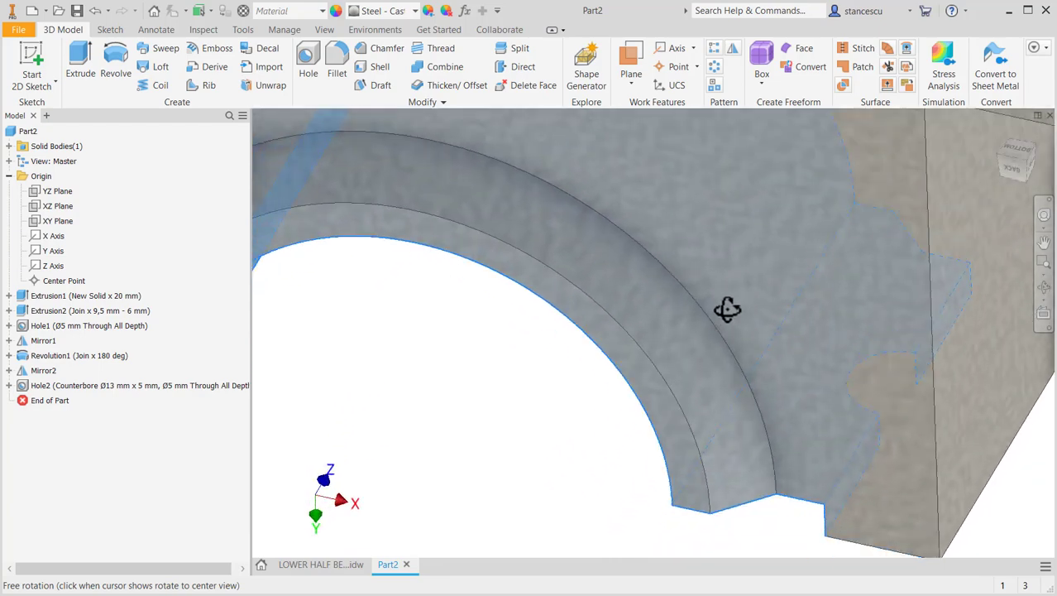
scroll(694, 321, down, 5)
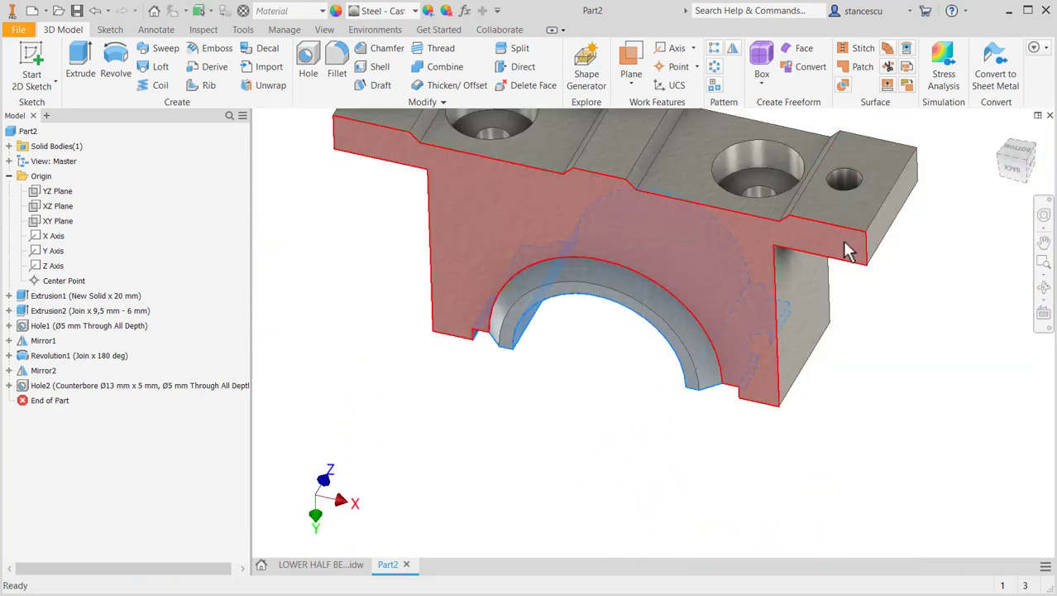
ctrl+click(847, 217)
ctrl+click(632, 143)
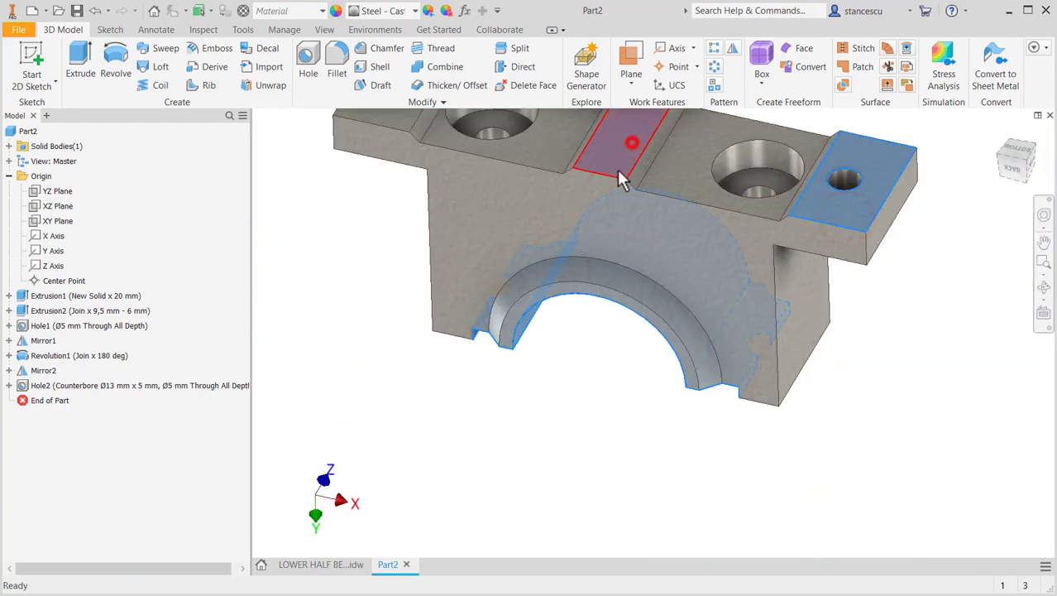
shift+middle_drag(609, 333, 621, 372)
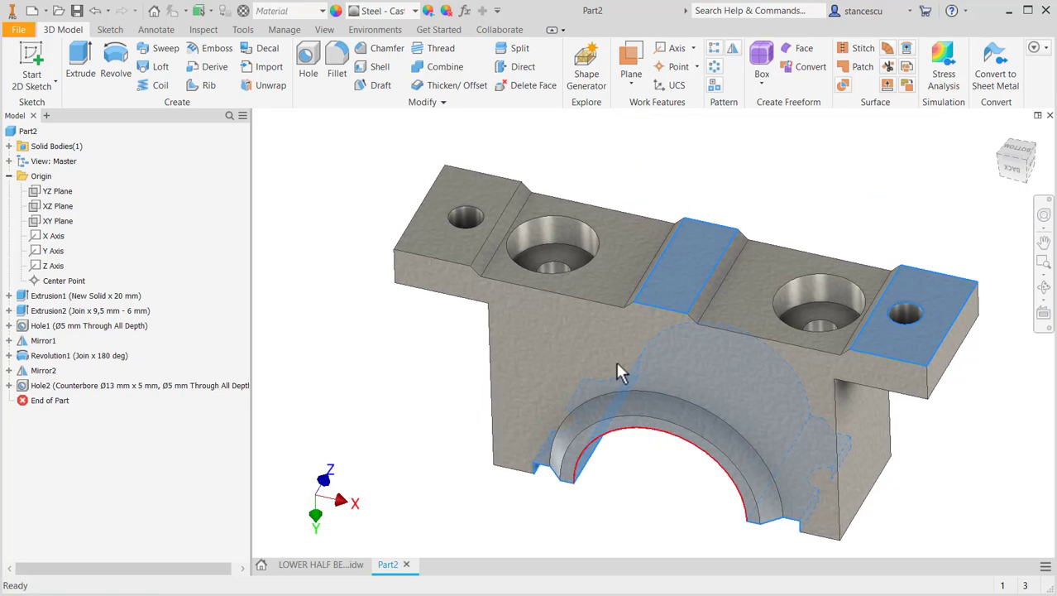
ctrl+click(438, 238)
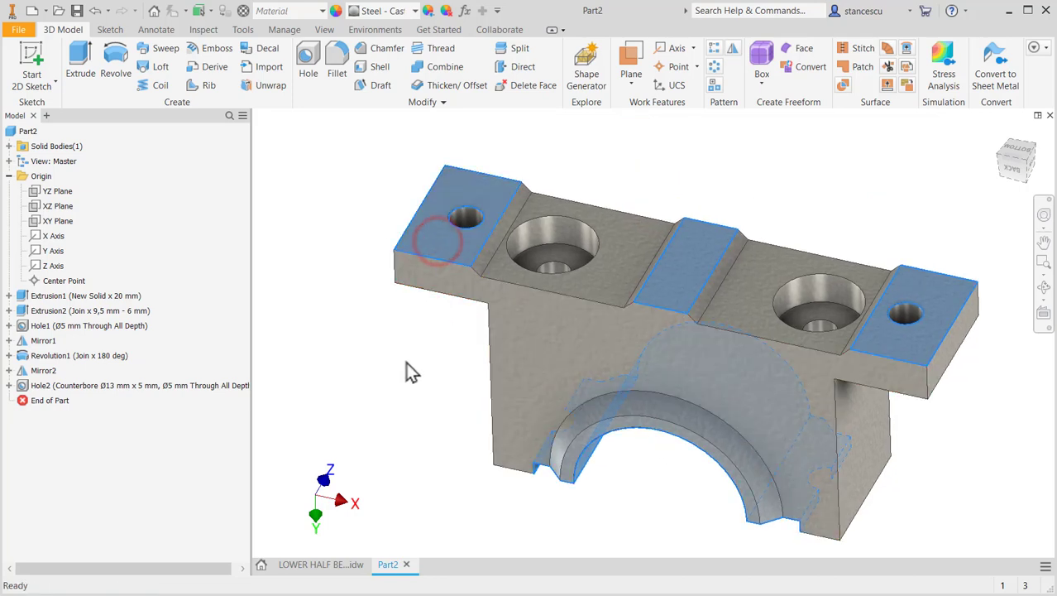
middle_drag(405, 372, 434, 346)
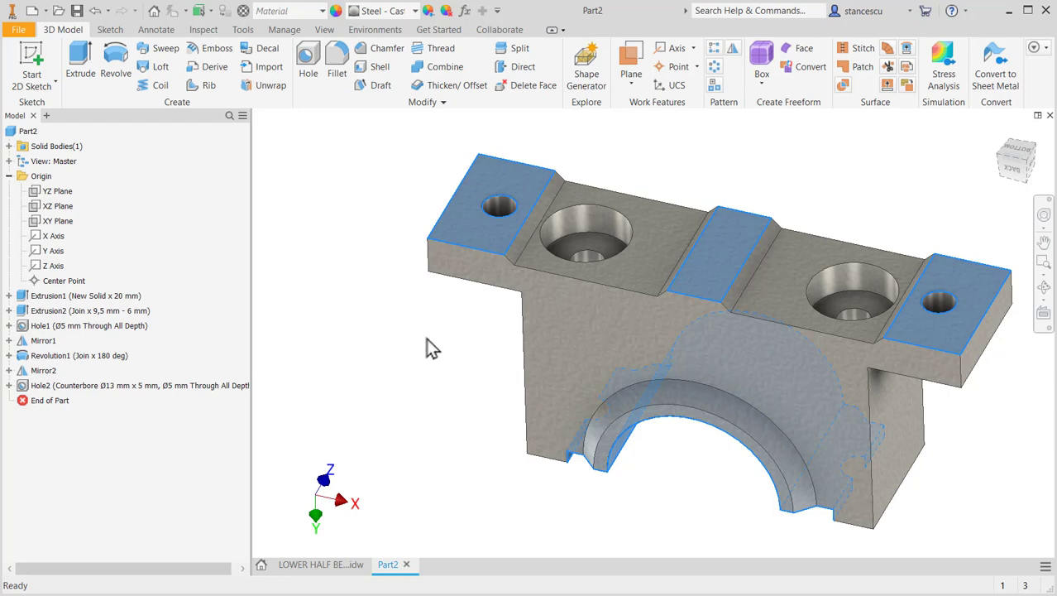
click(394, 11)
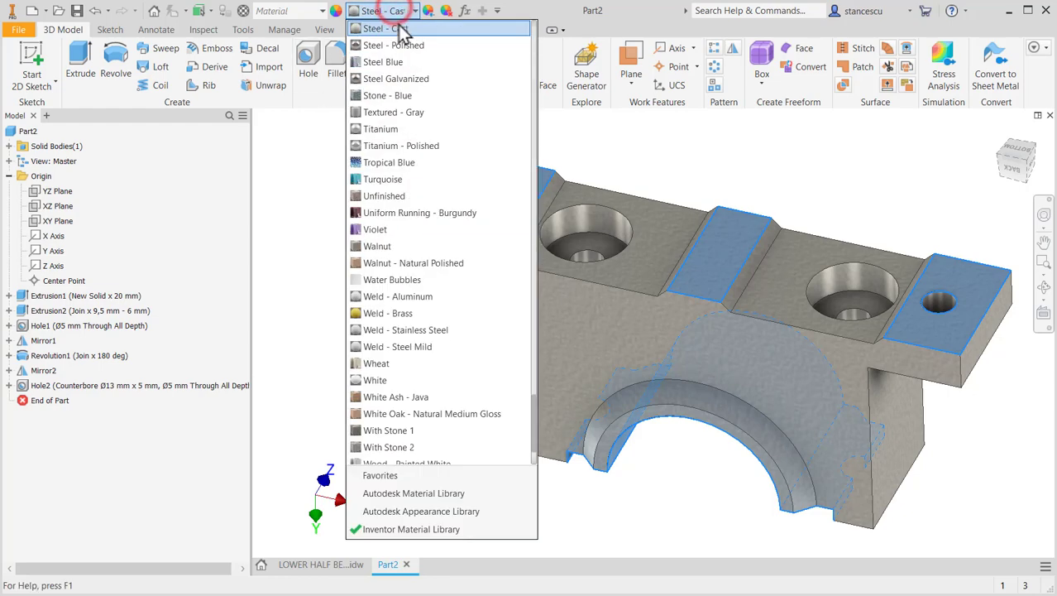
click(404, 52)
click(394, 344)
mouse_move(394, 345)
shift+middle_down()
mouse_move(434, 419)
mouse_move(397, 490)
mouse_move(366, 479)
mouse_move(302, 487)
mouse_move(267, 530)
mouse_move(260, 573)
mouse_move(189, 533)
mouse_move(254, 496)
mouse_move(260, 476)
mouse_move(218, 493)
shift+middle_up()
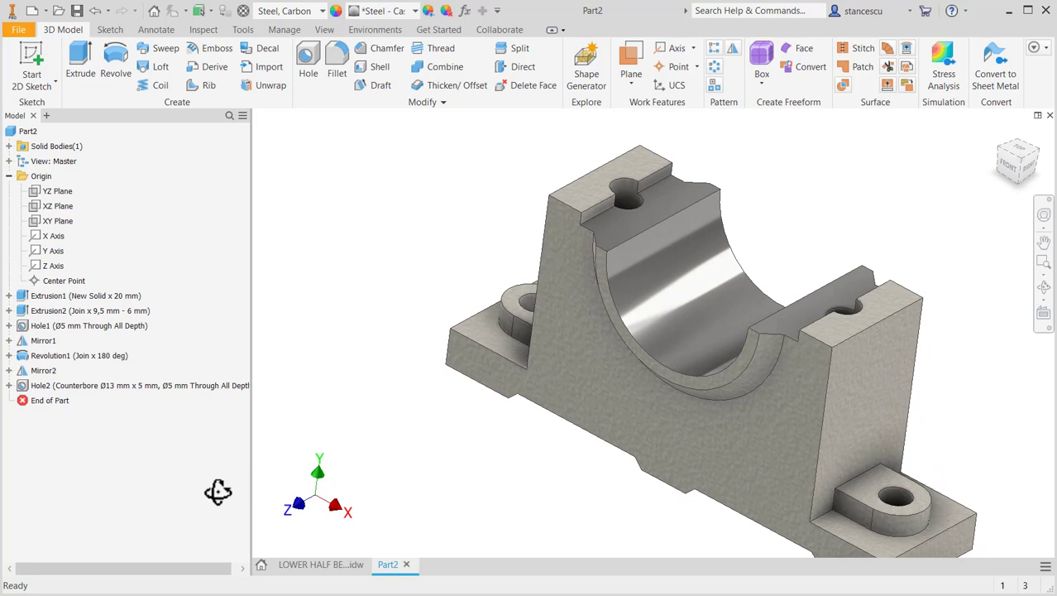
key(F6)
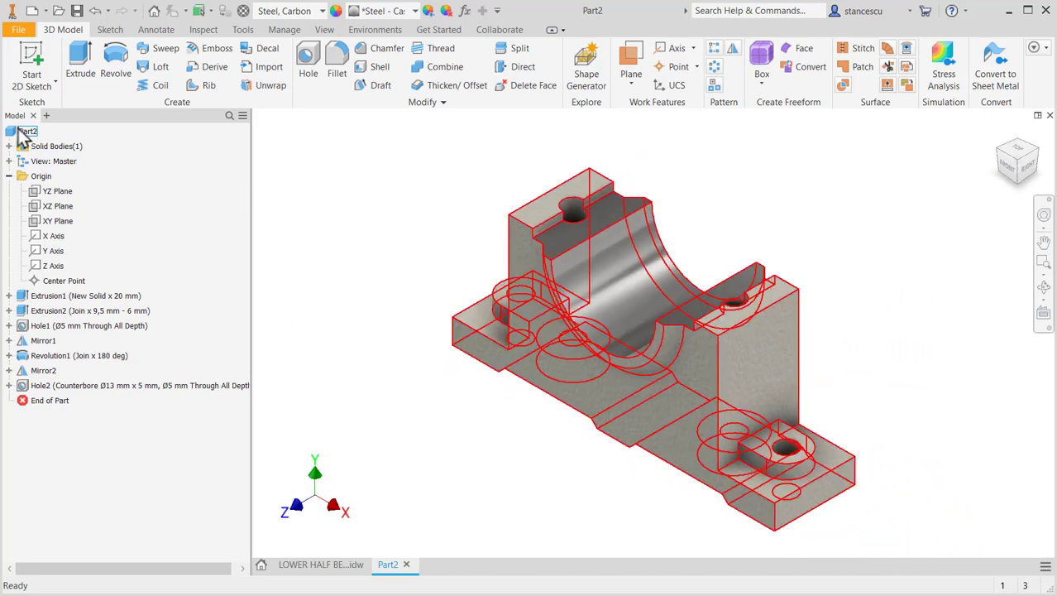
Step: Open the part's iProperties and update the physical properties to examine its mass, area and volume
right_click(13, 135)
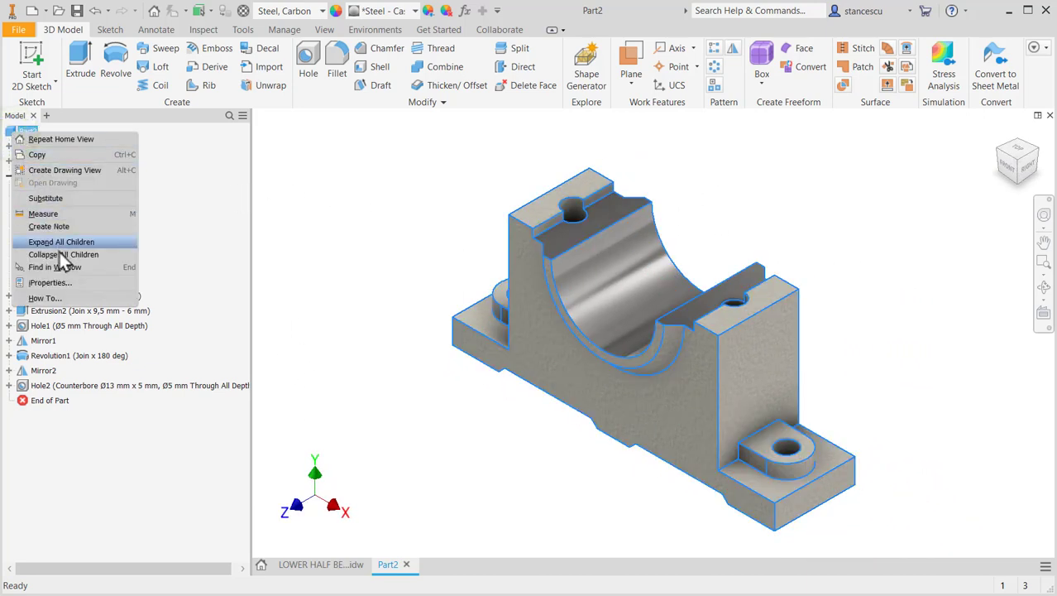
click(62, 282)
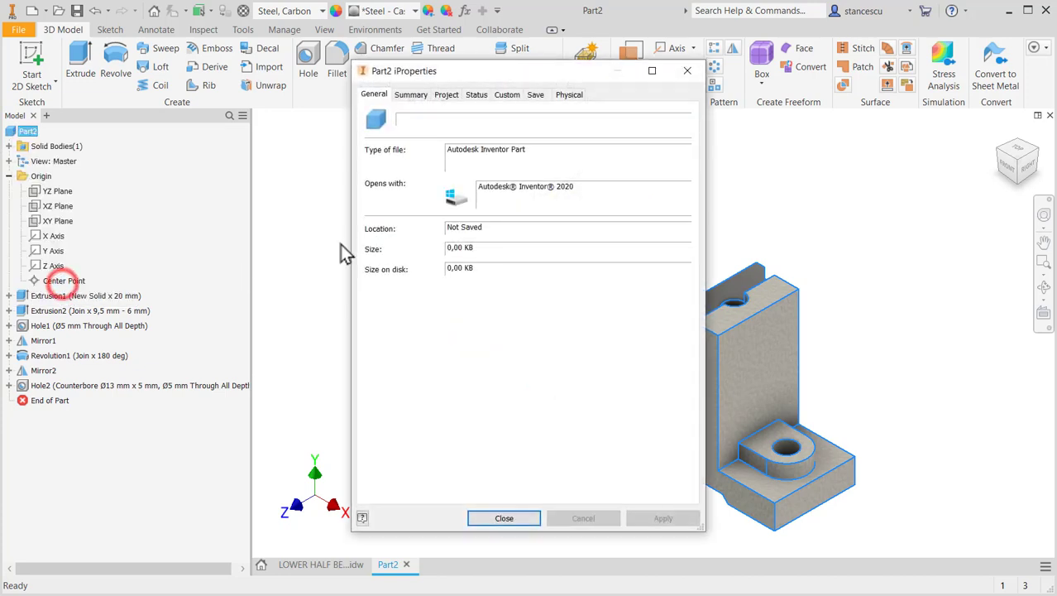
click(573, 96)
click(649, 129)
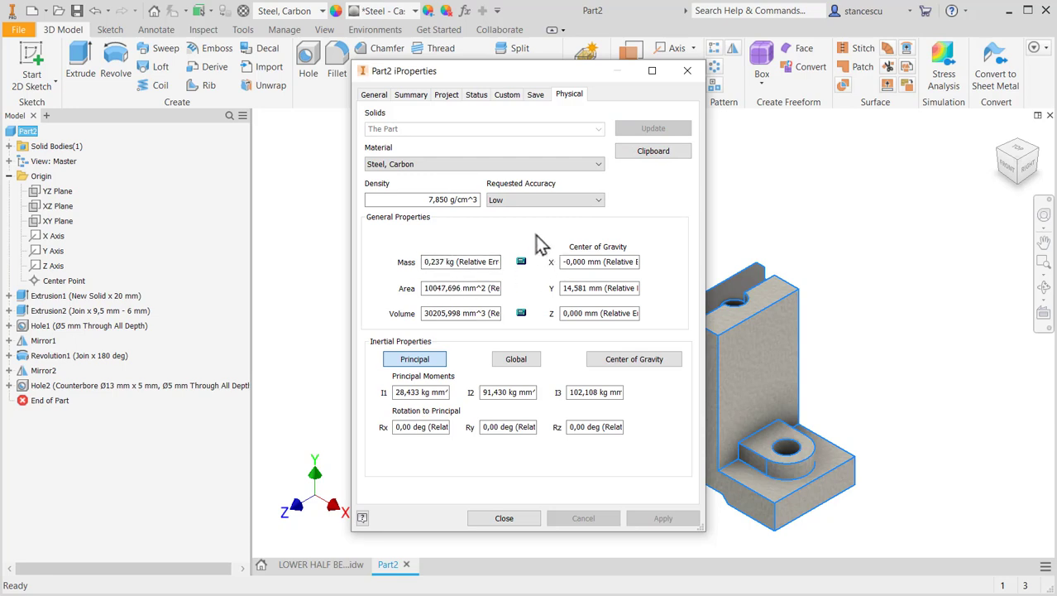
click(488, 521)
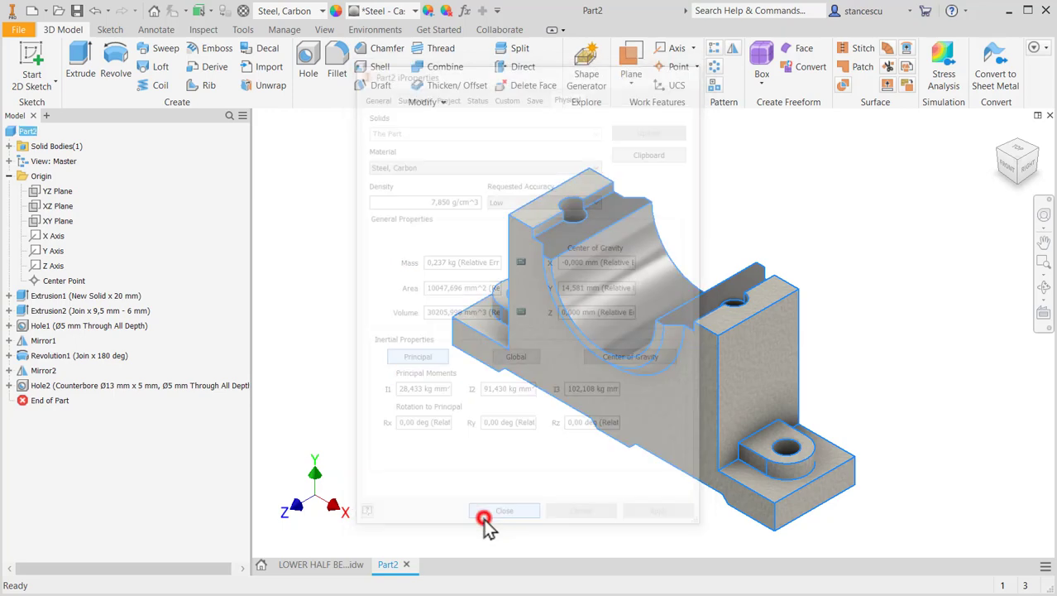
click(800, 193)
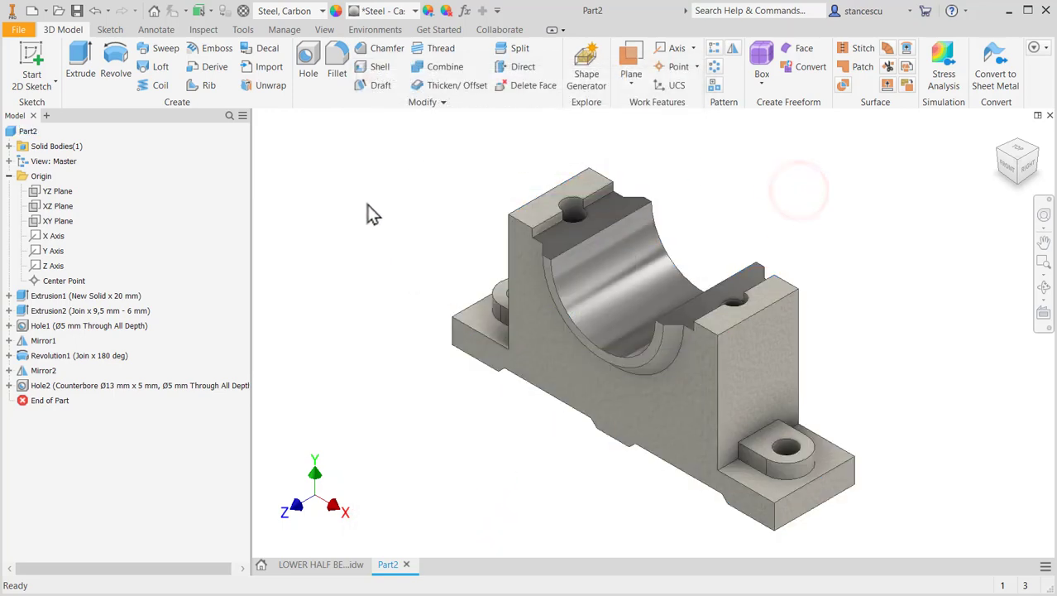